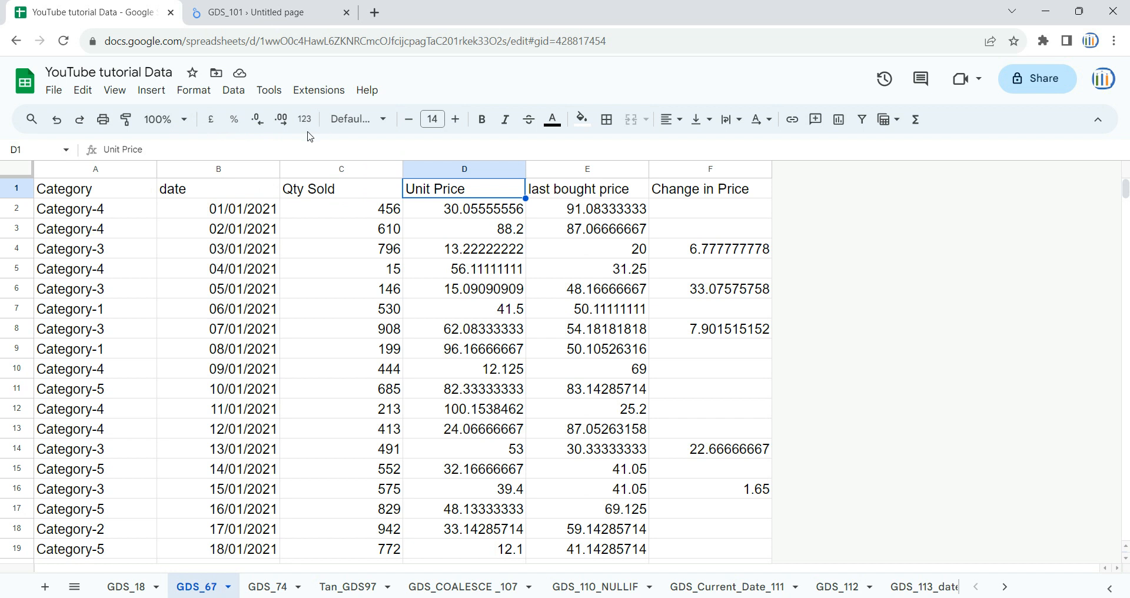
# Step: Open the report's second page and read through the CASE conditions combining category lists with unit price ranges
pyautogui.click(276, 6)
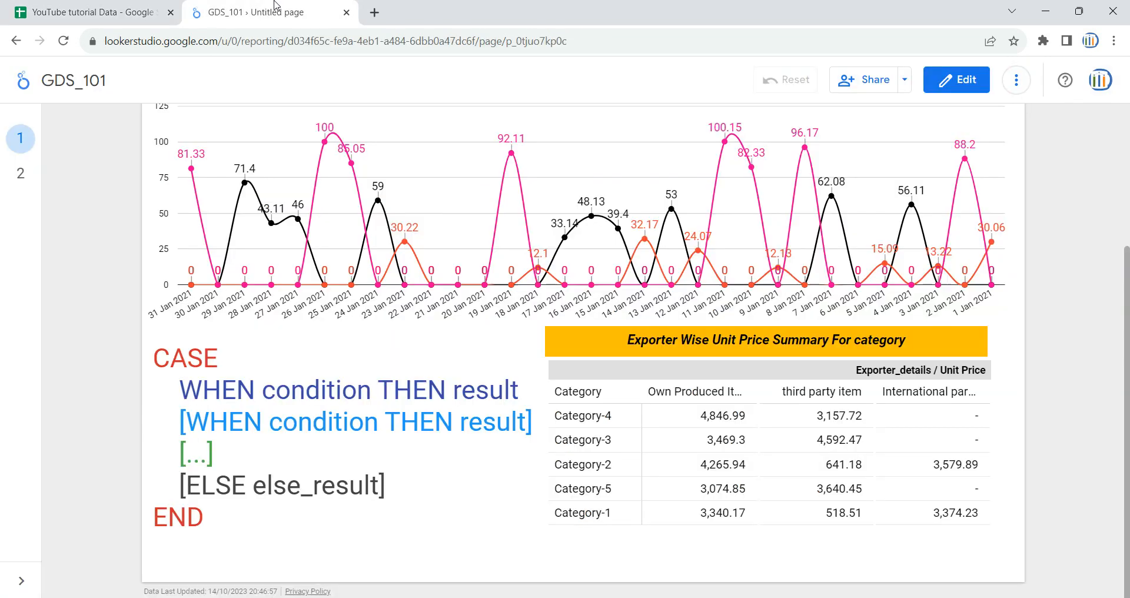
pyautogui.scroll(3, 117, 222)
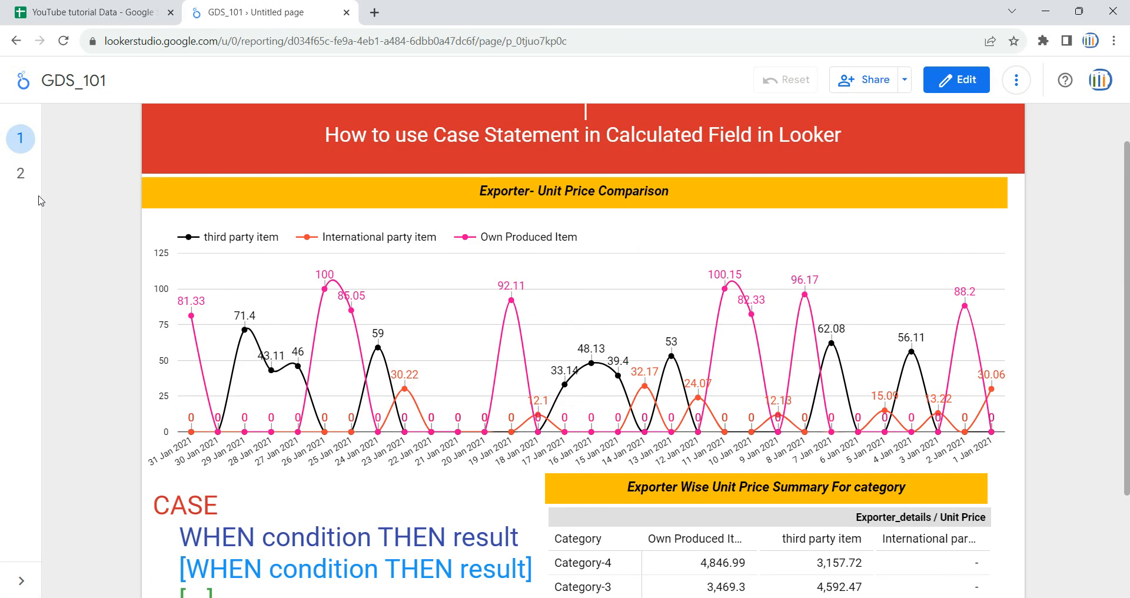
pyautogui.click(20, 173)
pyautogui.scroll(-1, 352, 299)
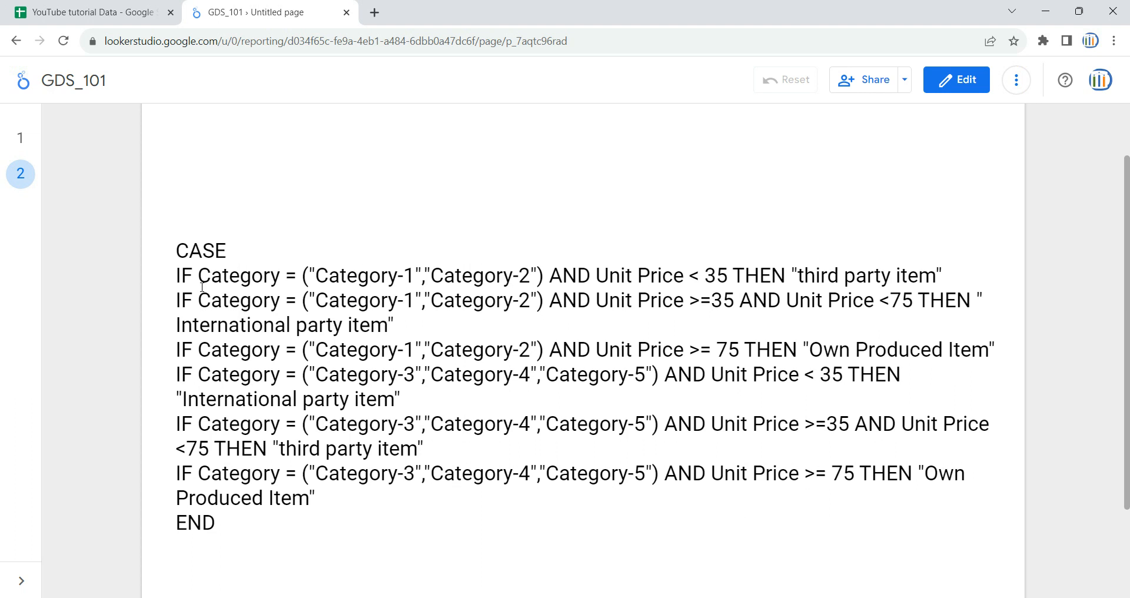
pyautogui.moveTo(199, 277); pyautogui.dragTo(727, 277)
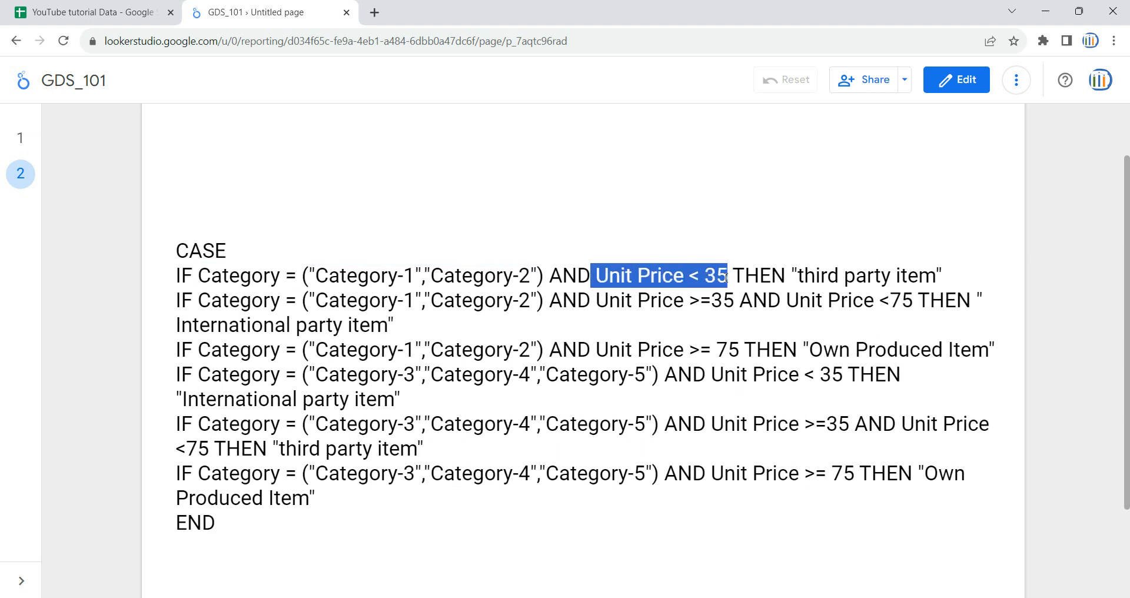
pyautogui.moveTo(802, 276); pyautogui.dragTo(927, 266)
pyautogui.moveTo(308, 301); pyautogui.dragTo(546, 301)
pyautogui.moveTo(625, 301); pyautogui.dragTo(724, 301)
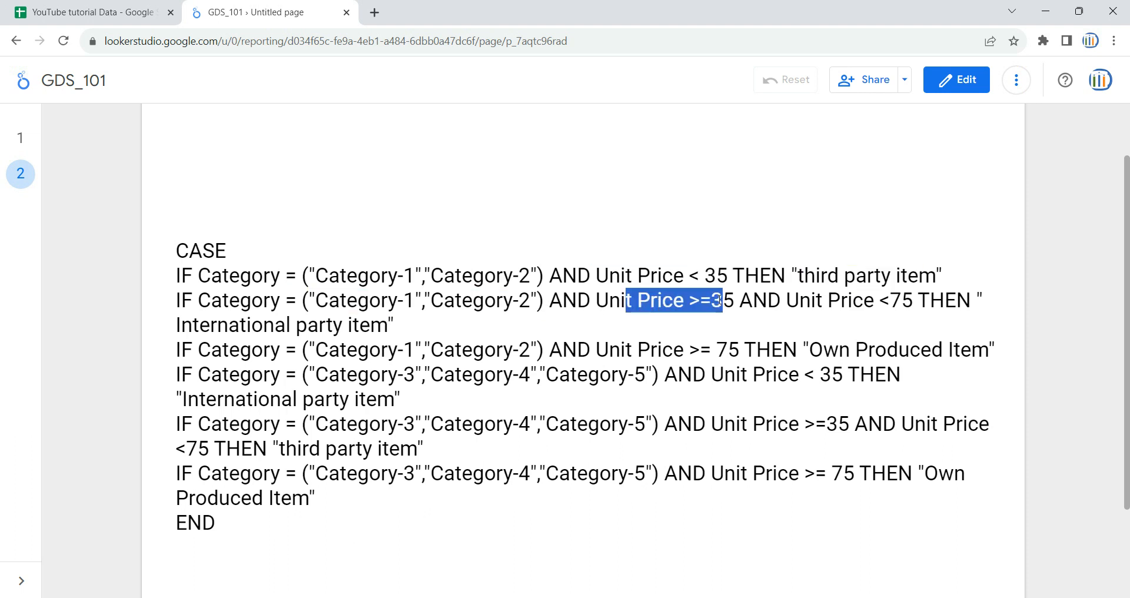
pyautogui.click(819, 300)
pyautogui.moveTo(819, 300); pyautogui.dragTo(914, 300)
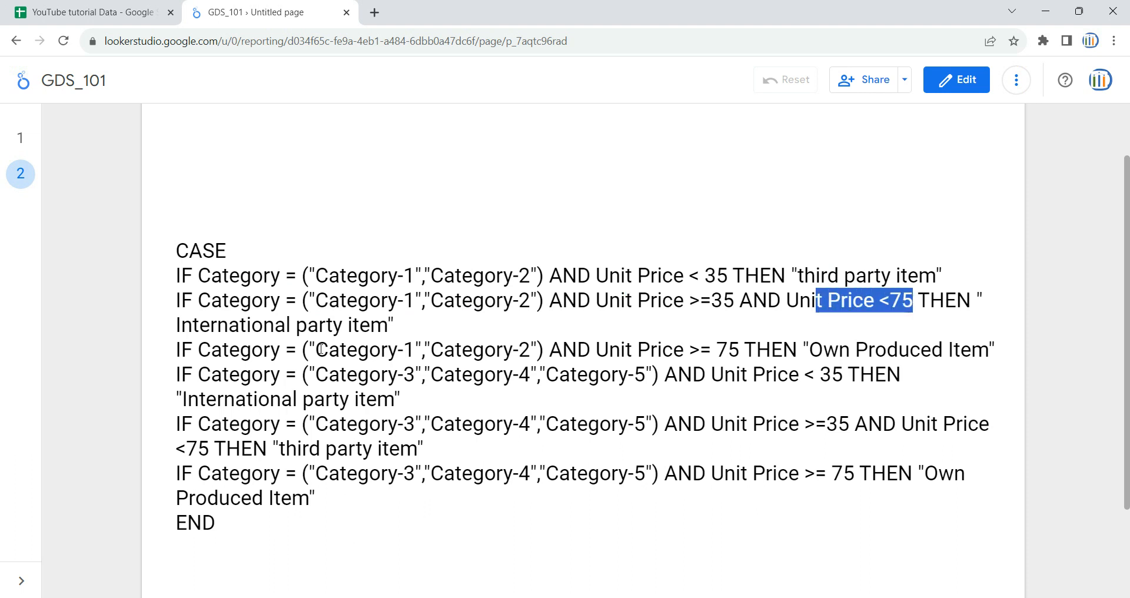
pyautogui.moveTo(388, 325); pyautogui.dragTo(515, 348)
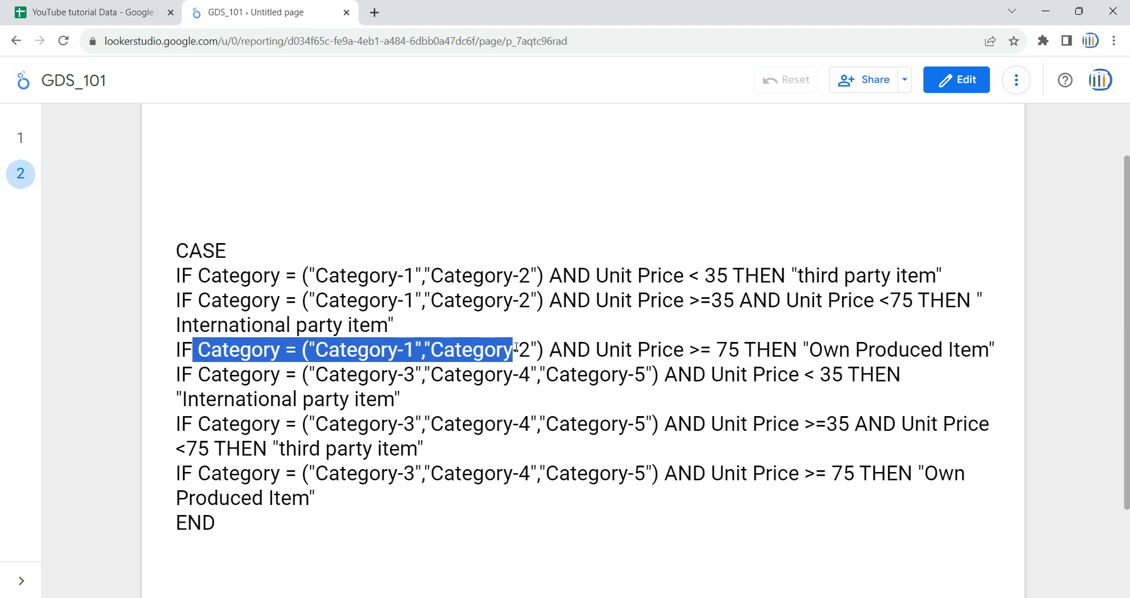
pyautogui.moveTo(639, 350); pyautogui.dragTo(746, 350)
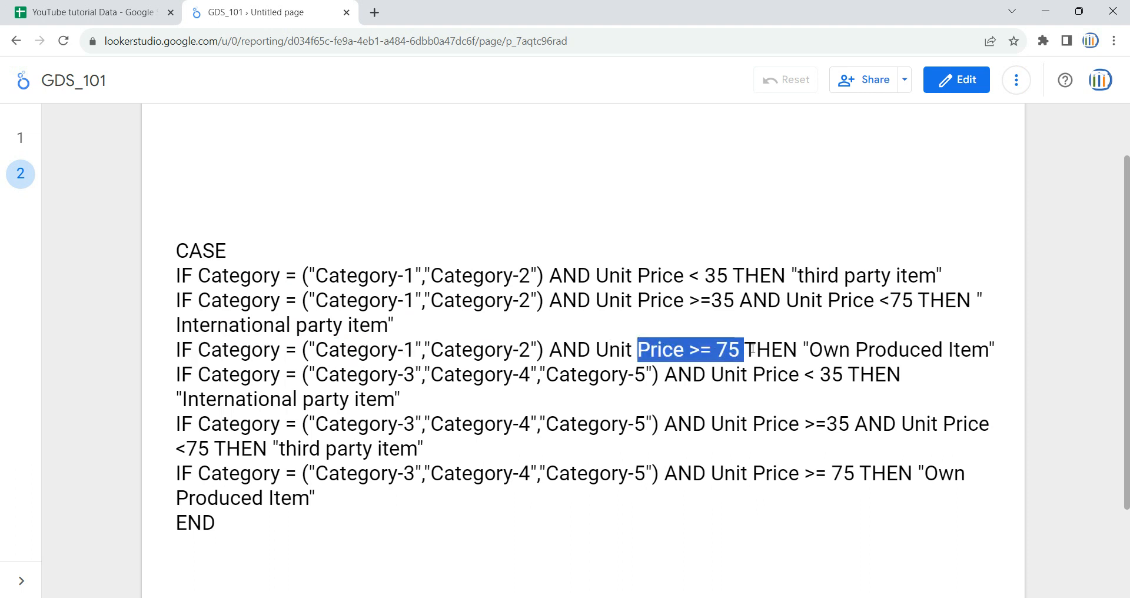
pyautogui.moveTo(811, 345); pyautogui.dragTo(974, 345)
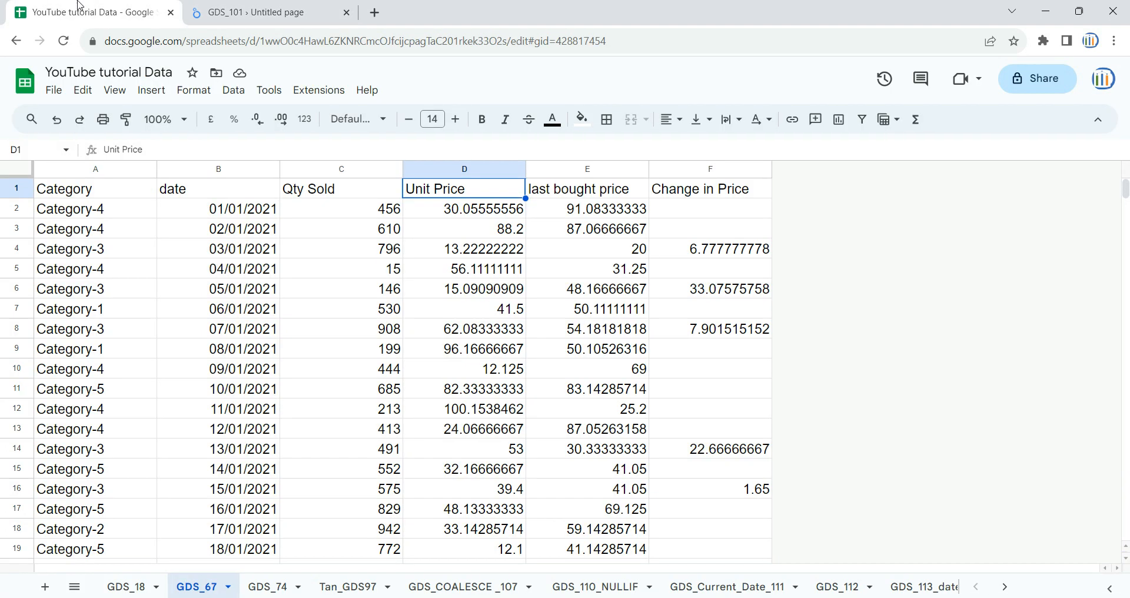
# Step: Examine the source sheet's columns Category, date, Qty Sold, Unit Price, last bought price and Change in Price
pyautogui.click(80, 8)
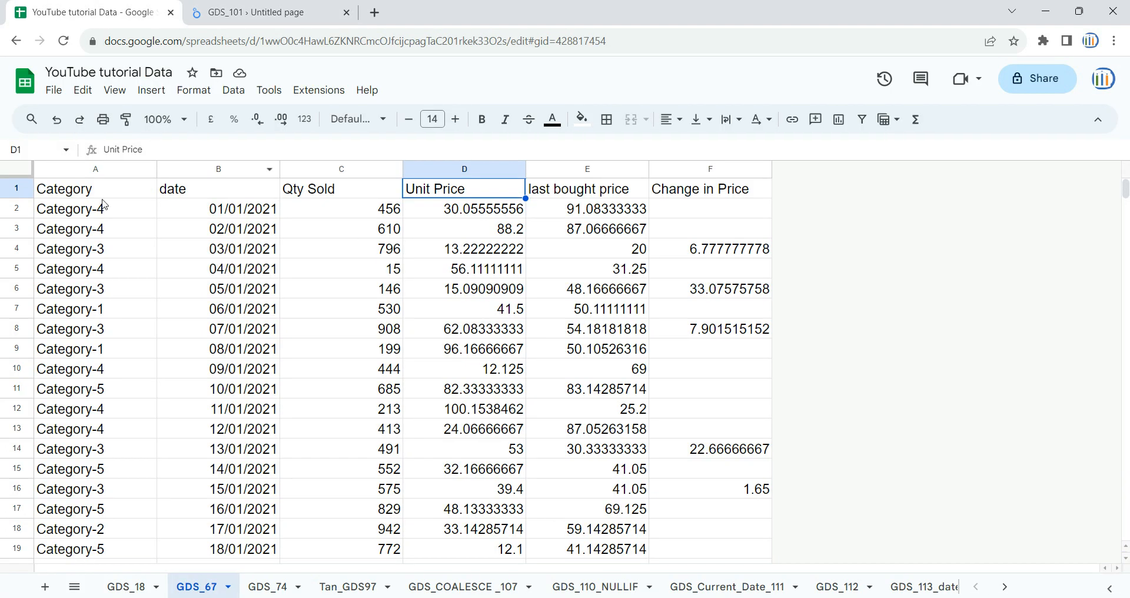
pyautogui.click(89, 168)
pyautogui.hotkey('ctrl', 'a')
pyautogui.click(137, 229)
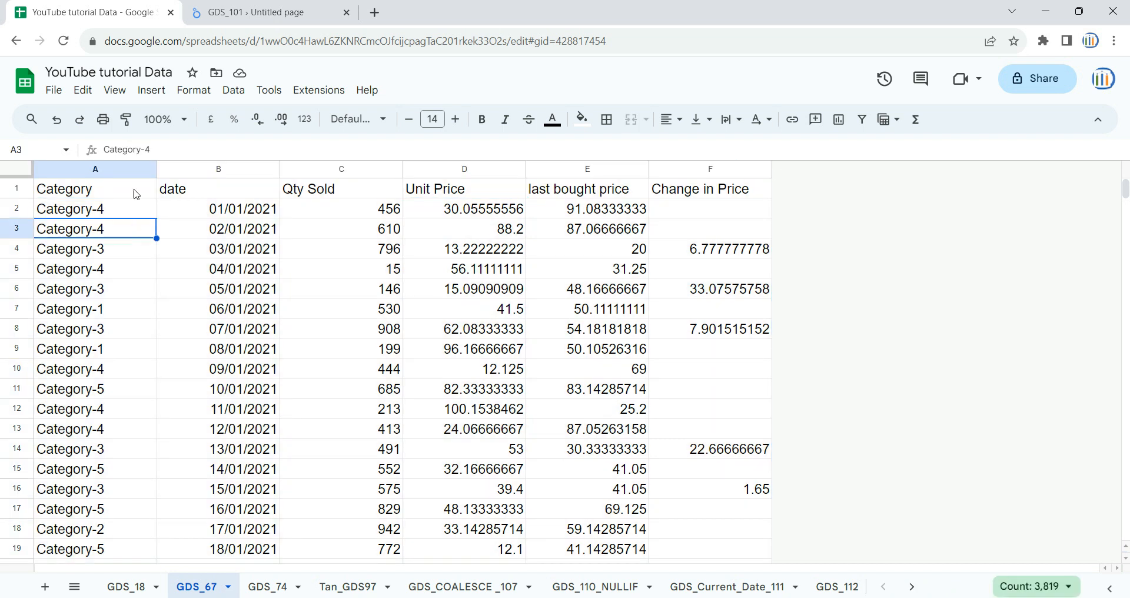
pyautogui.click(142, 170)
pyautogui.click(254, 170)
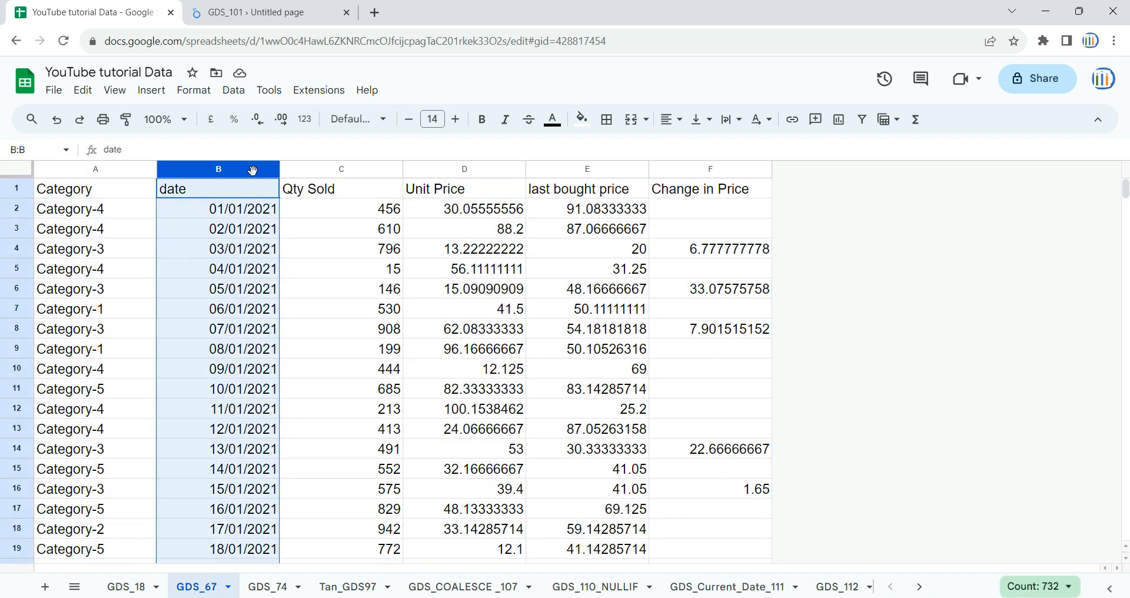
pyautogui.click(357, 170)
pyautogui.click(429, 169)
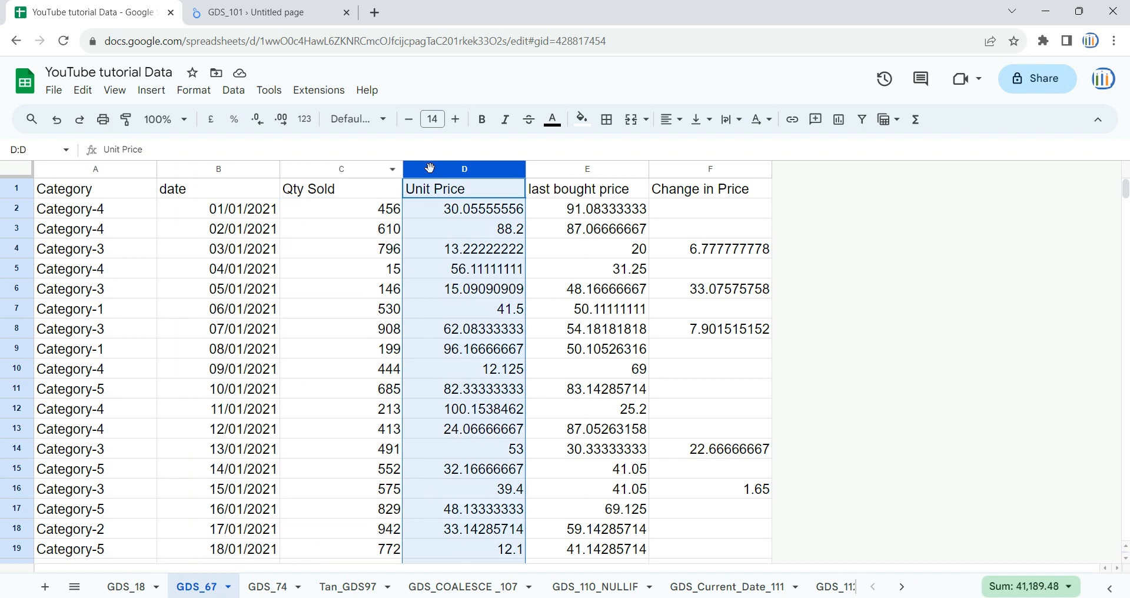
pyautogui.click(598, 171)
pyautogui.click(686, 169)
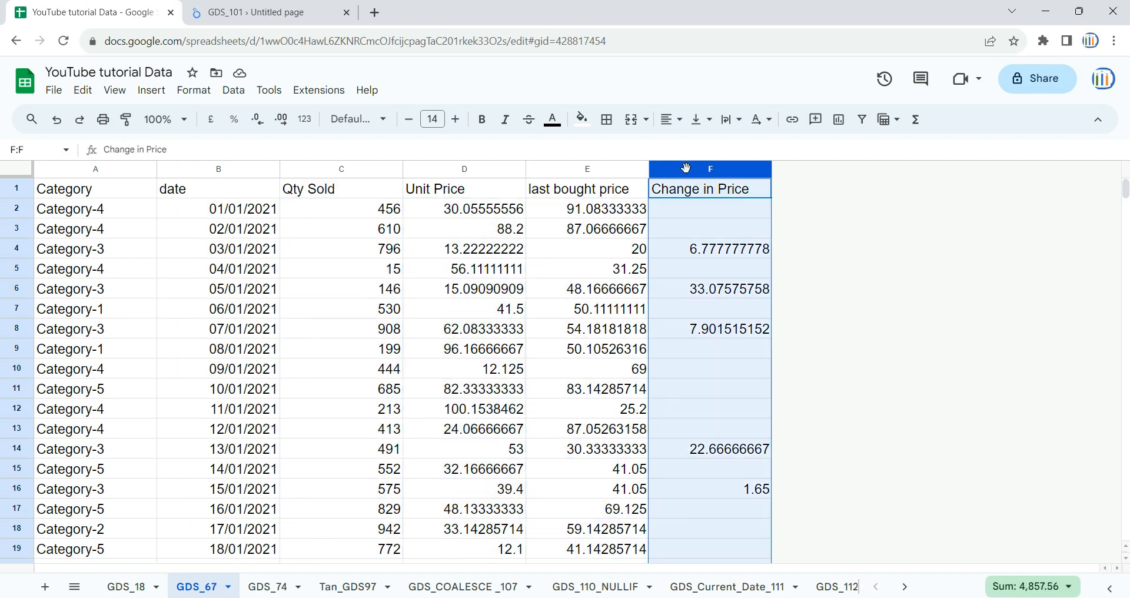
# Step: Compare the Category and Unit Price fields used in the CASE conditions with the matching columns and rows in the sheet
pyautogui.click(213, 5)
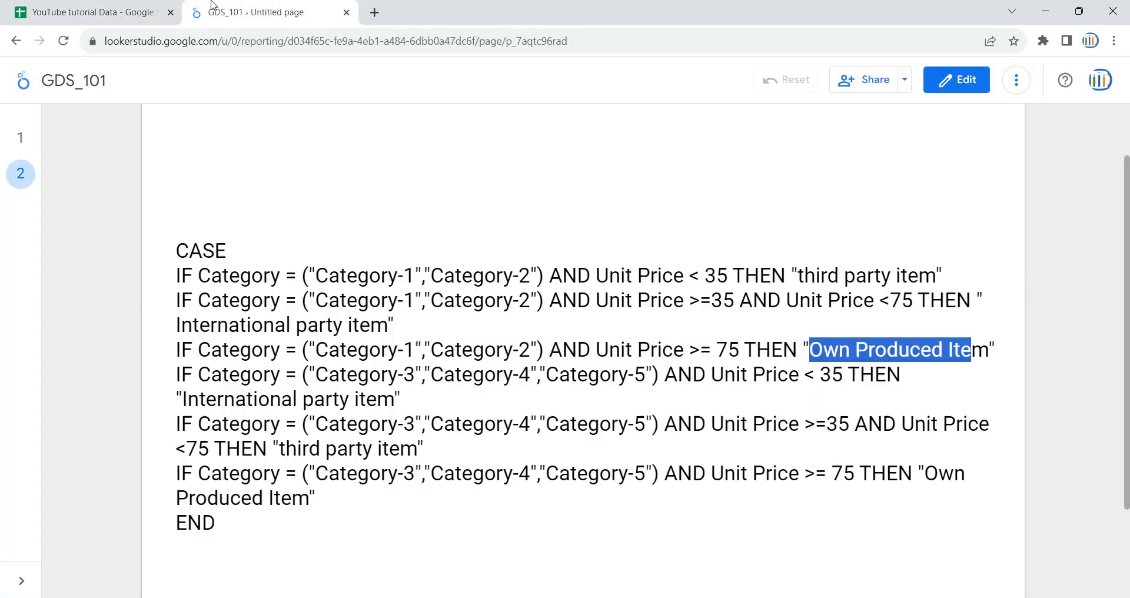
pyautogui.click(334, 323)
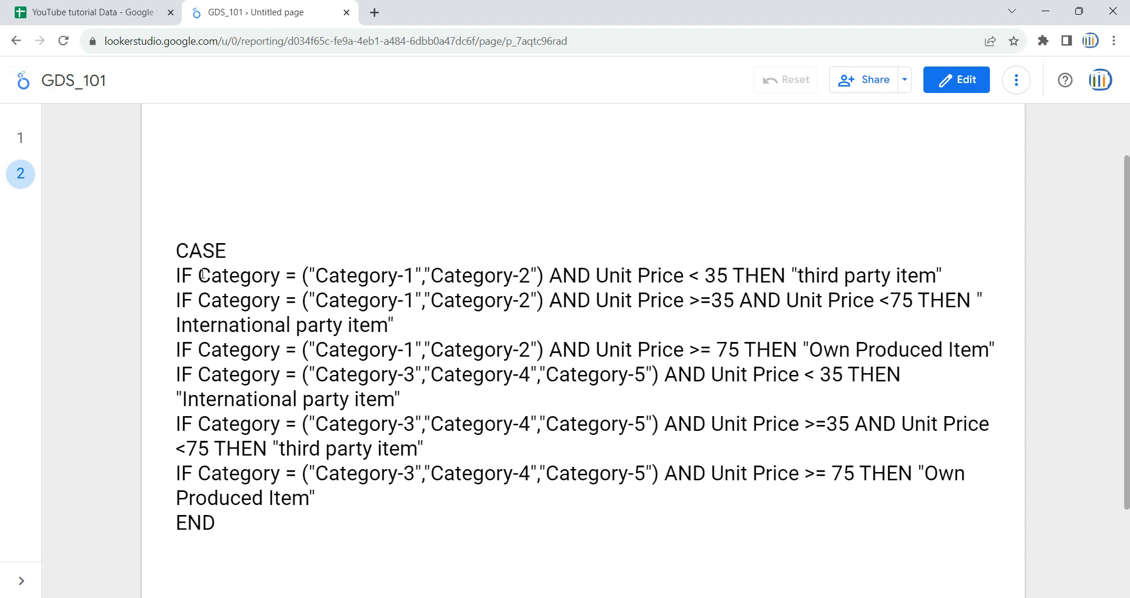
pyautogui.moveTo(196, 277); pyautogui.dragTo(287, 277)
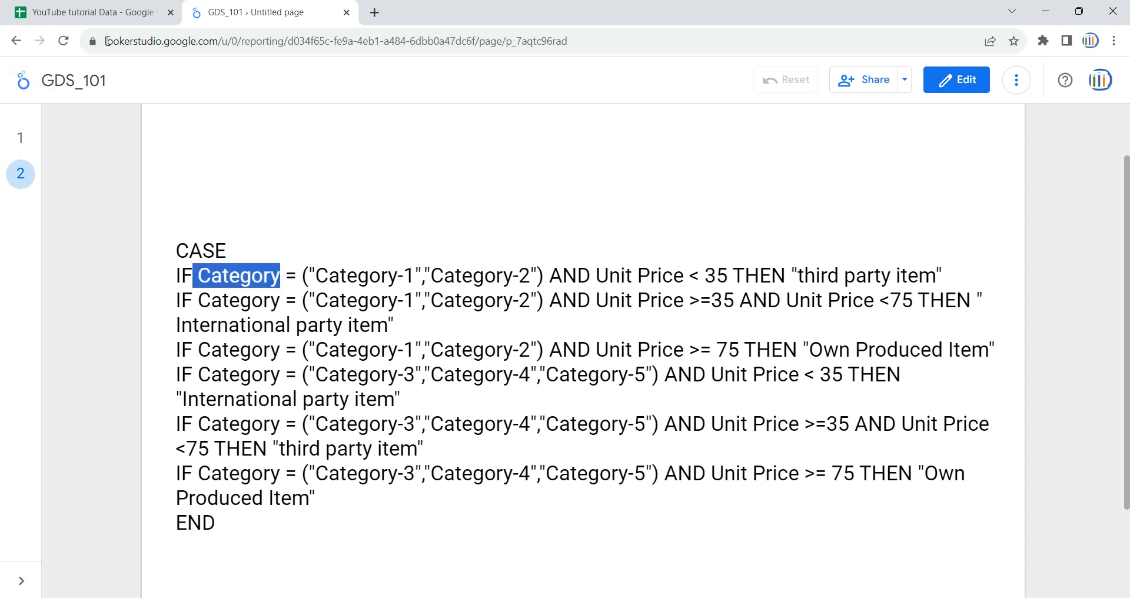
pyautogui.click(89, 12)
pyautogui.click(89, 170)
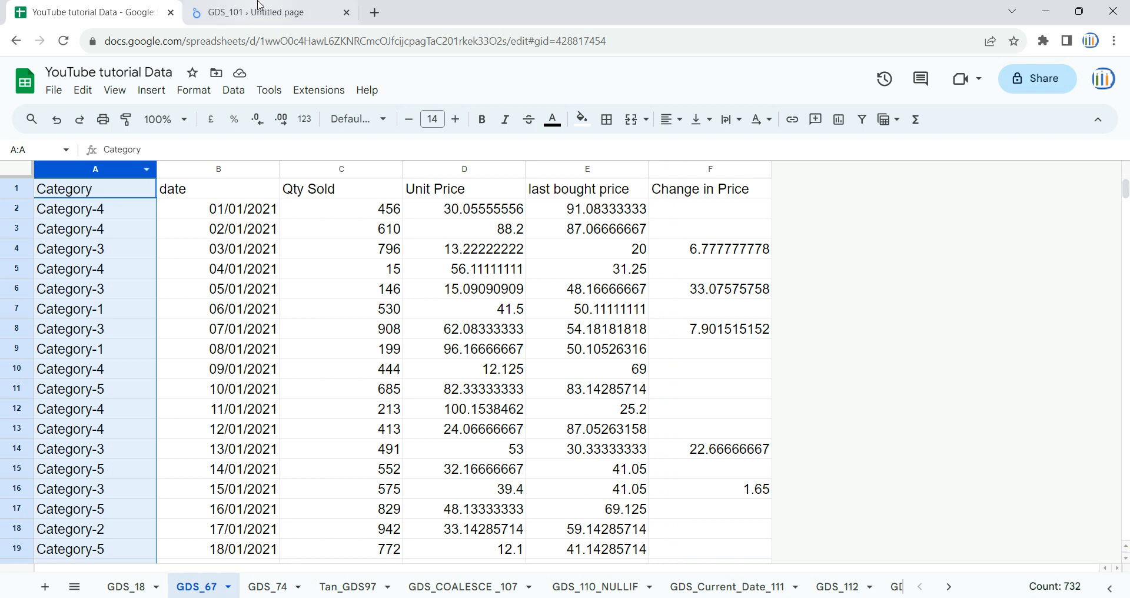
pyautogui.click(252, 11)
pyautogui.moveTo(596, 277); pyautogui.dragTo(668, 277)
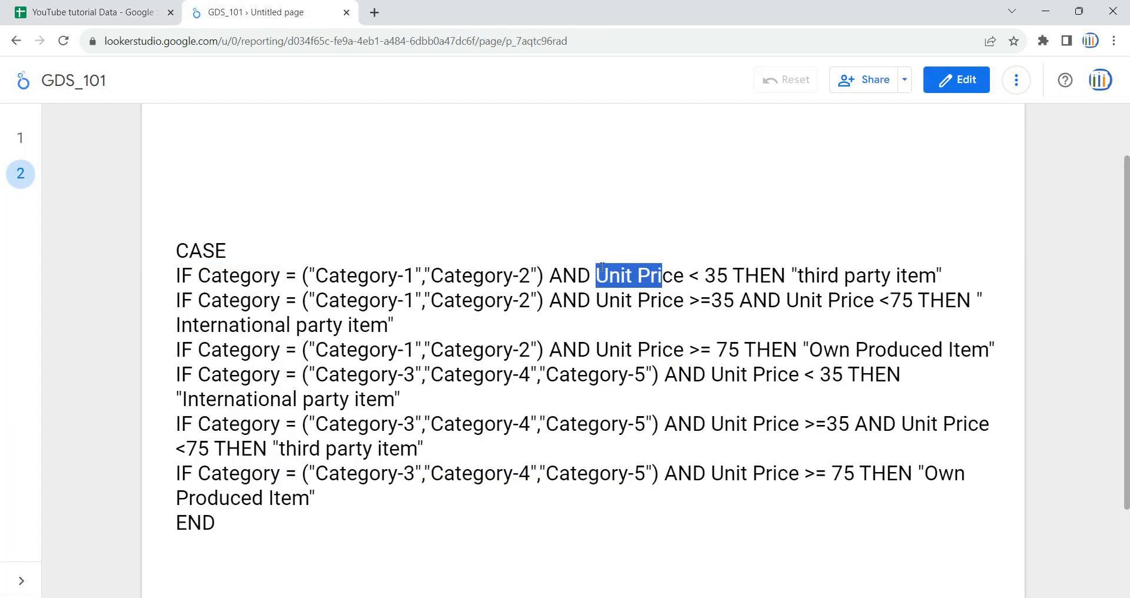
pyautogui.click(95, 12)
pyautogui.click(430, 169)
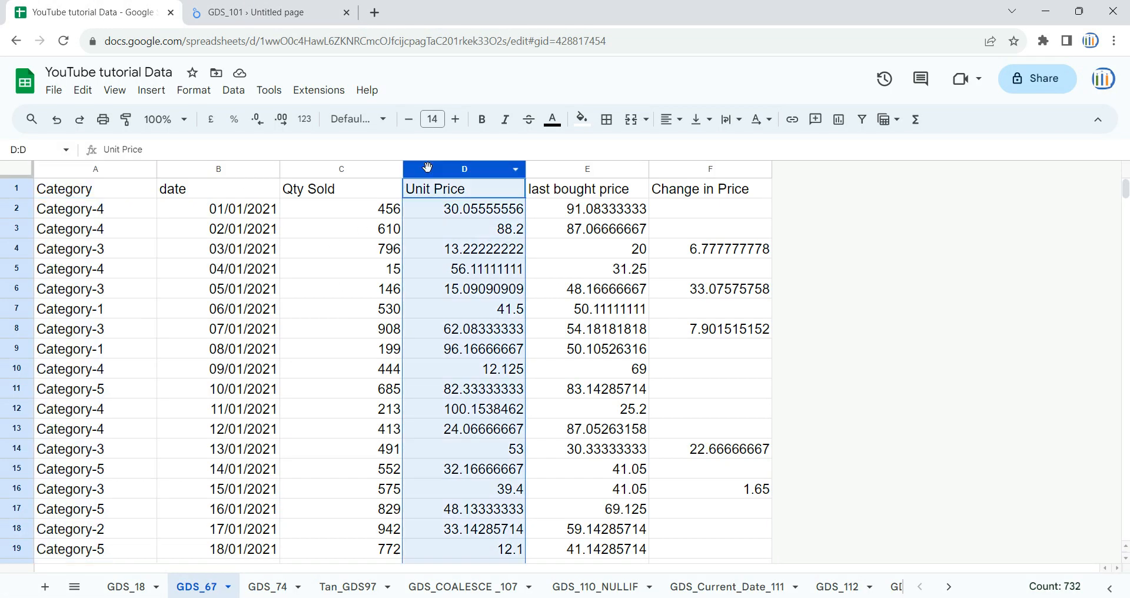
pyautogui.click(18, 209)
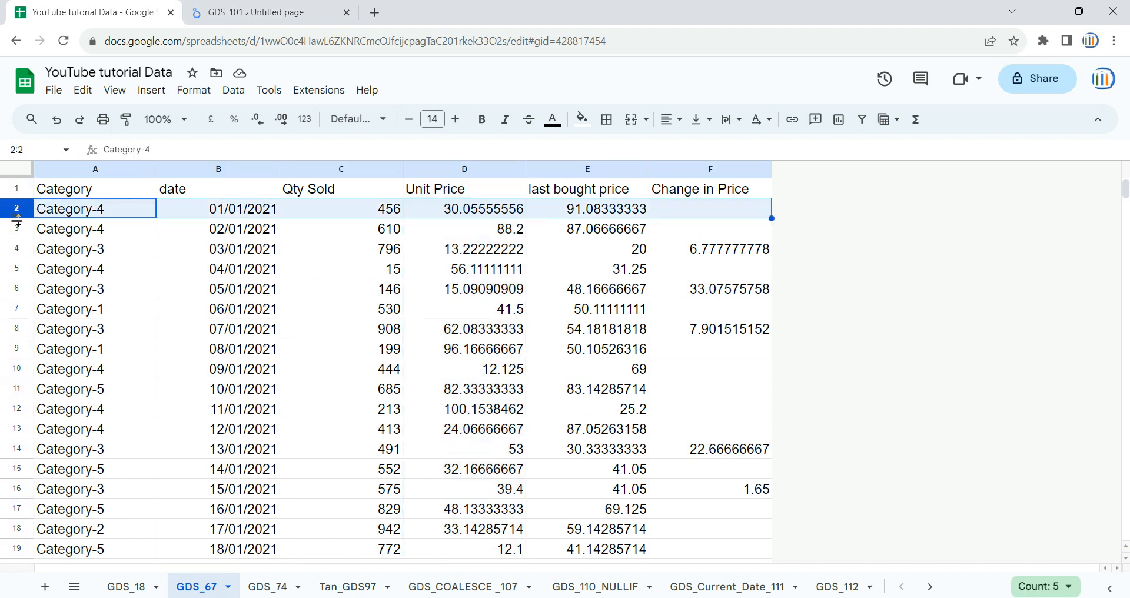
pyautogui.click(19, 229)
pyautogui.click(20, 248)
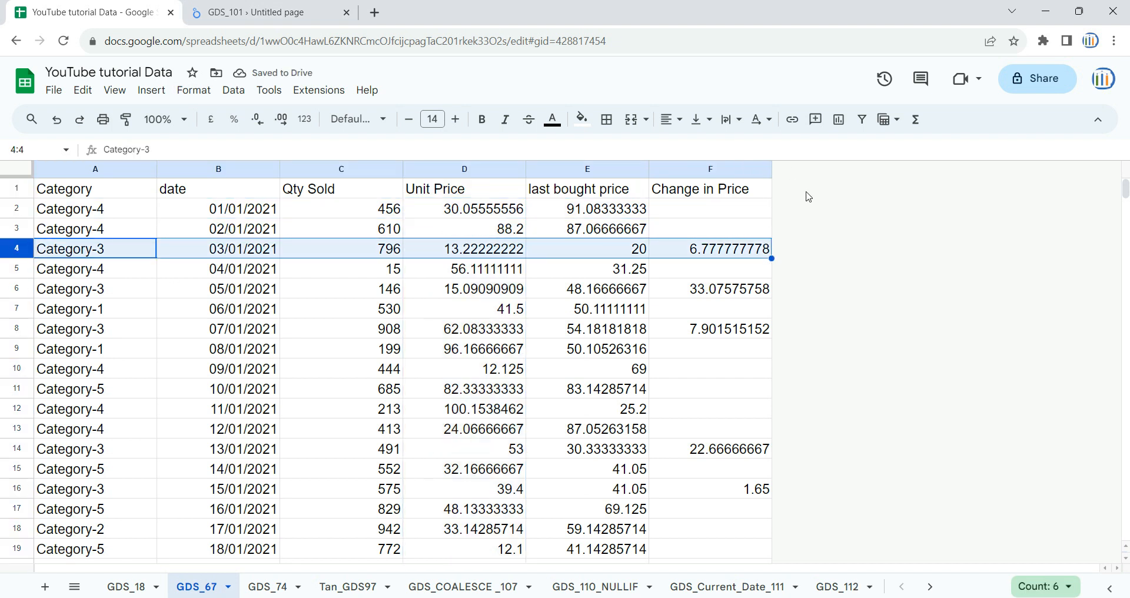
pyautogui.click(174, 289)
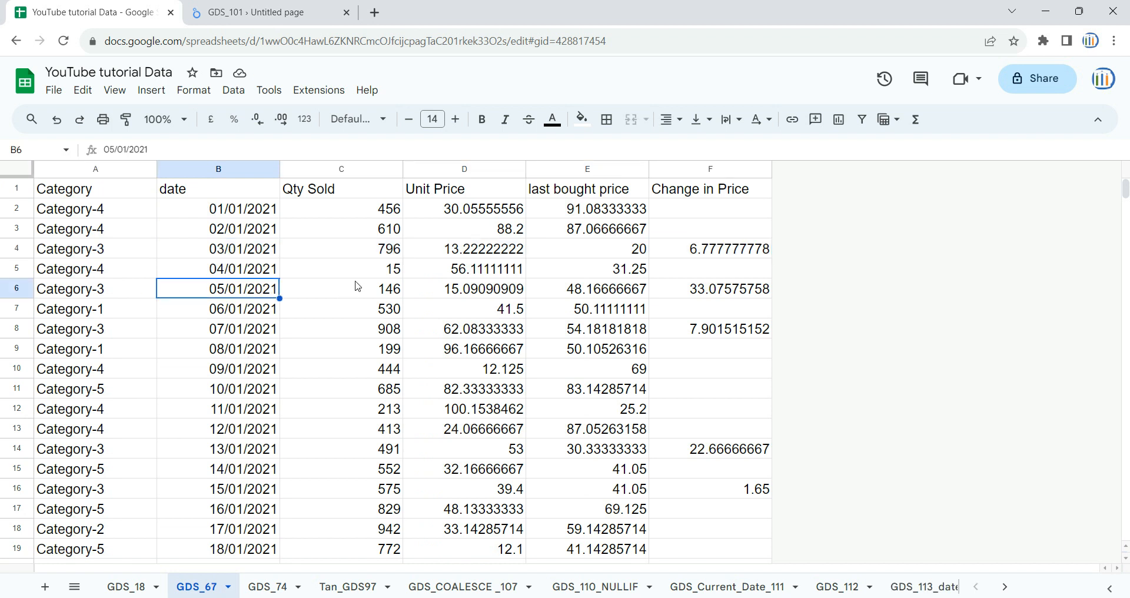
pyautogui.click(97, 172)
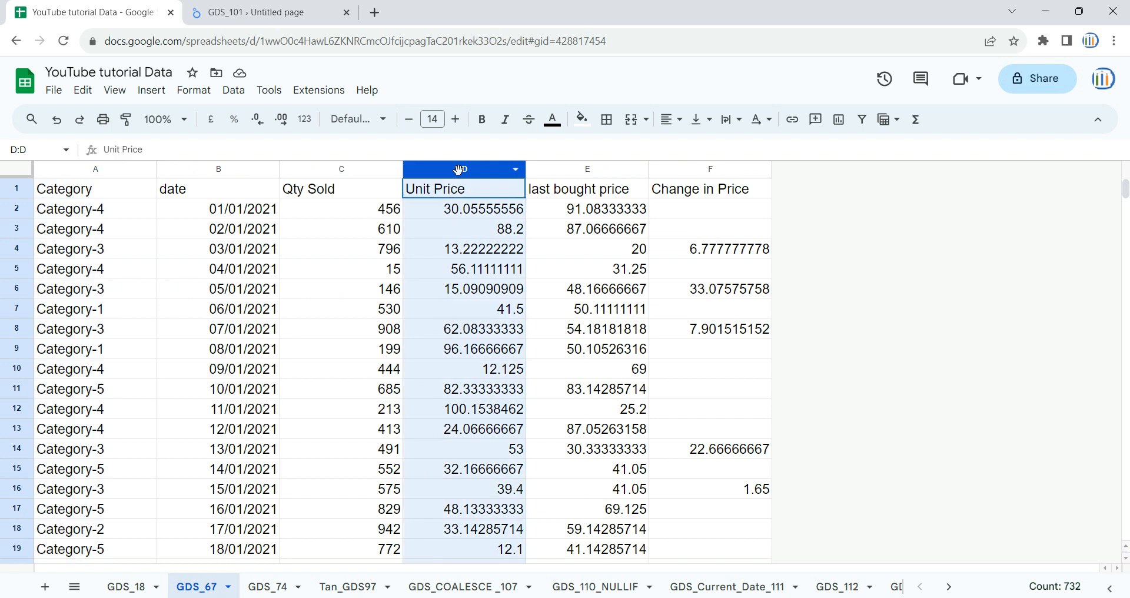
pyautogui.click(465, 171)
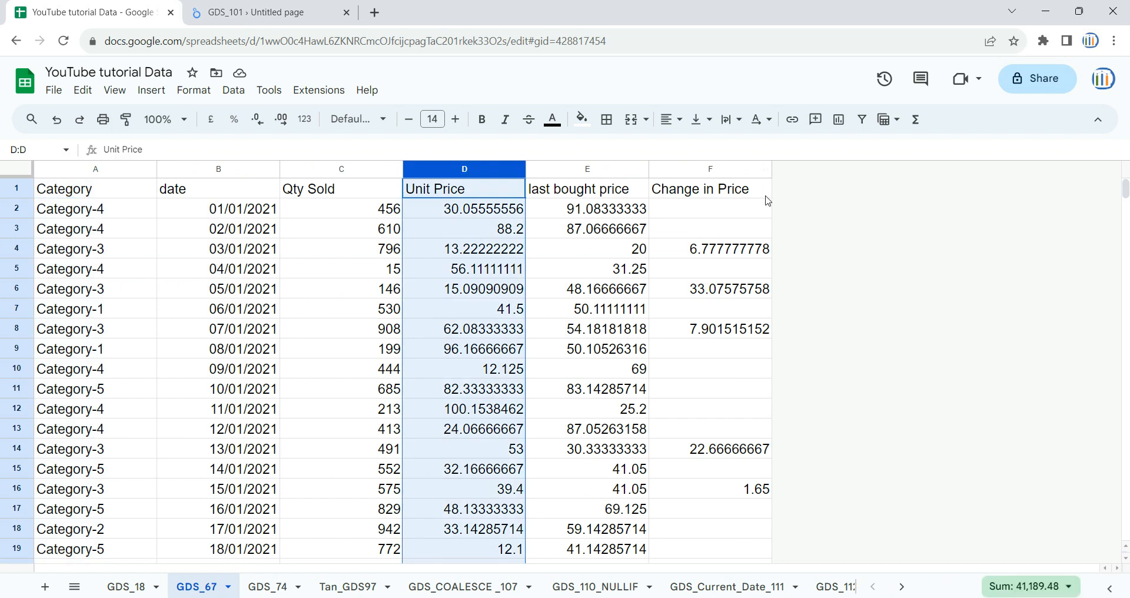
pyautogui.click(236, 12)
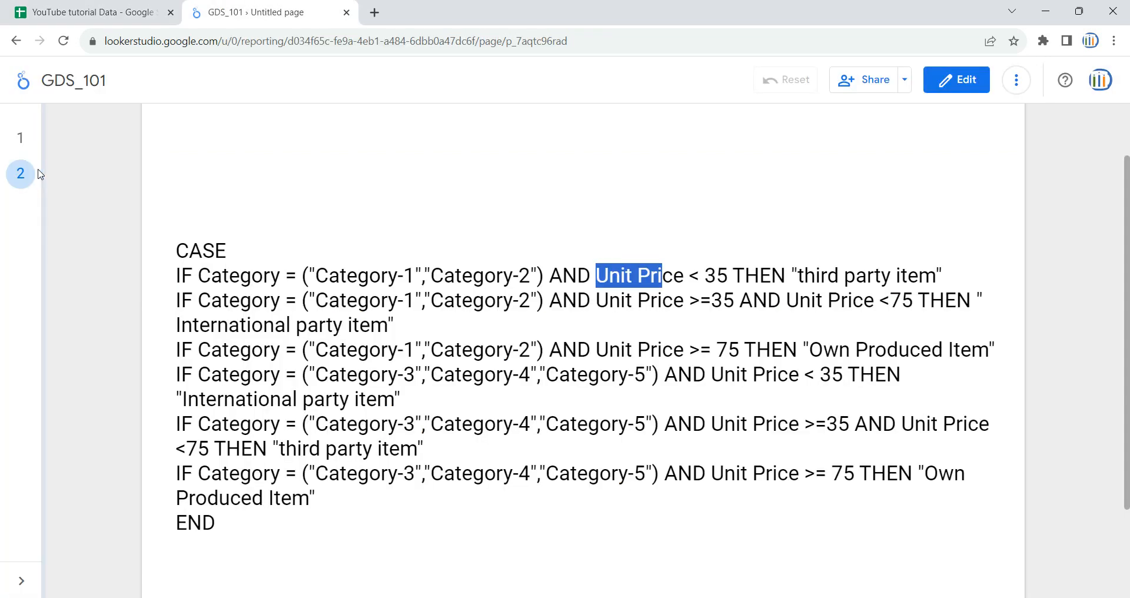
# Step: Review the unit price comparison chart and the category summary table on the report's first page
pyautogui.click(24, 146)
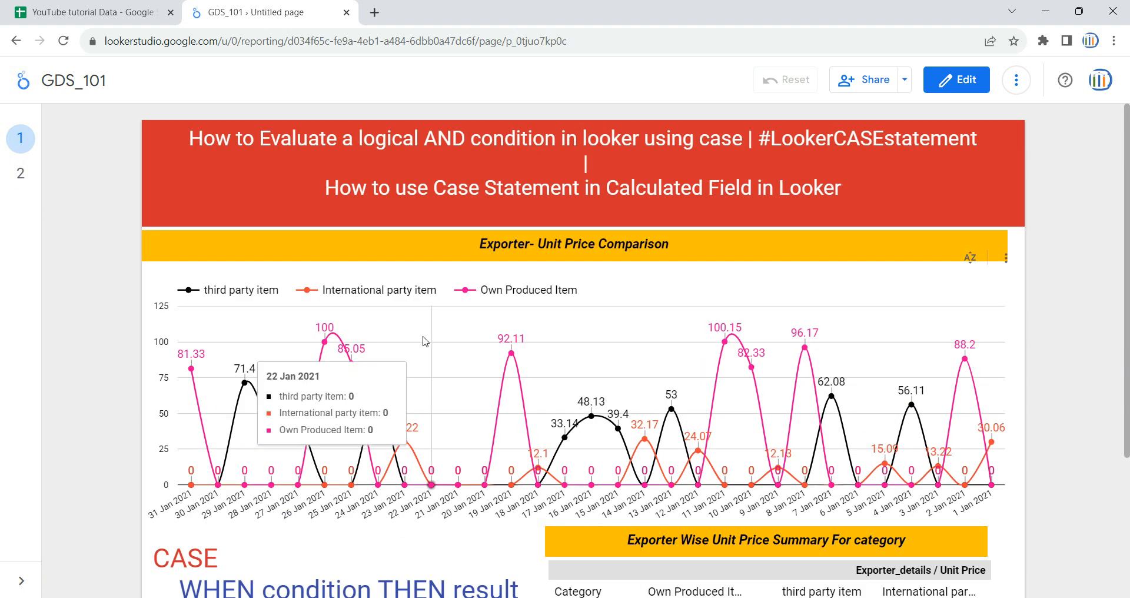
pyautogui.scroll(-2, 553, 413)
pyautogui.scroll(-2, 618, 400)
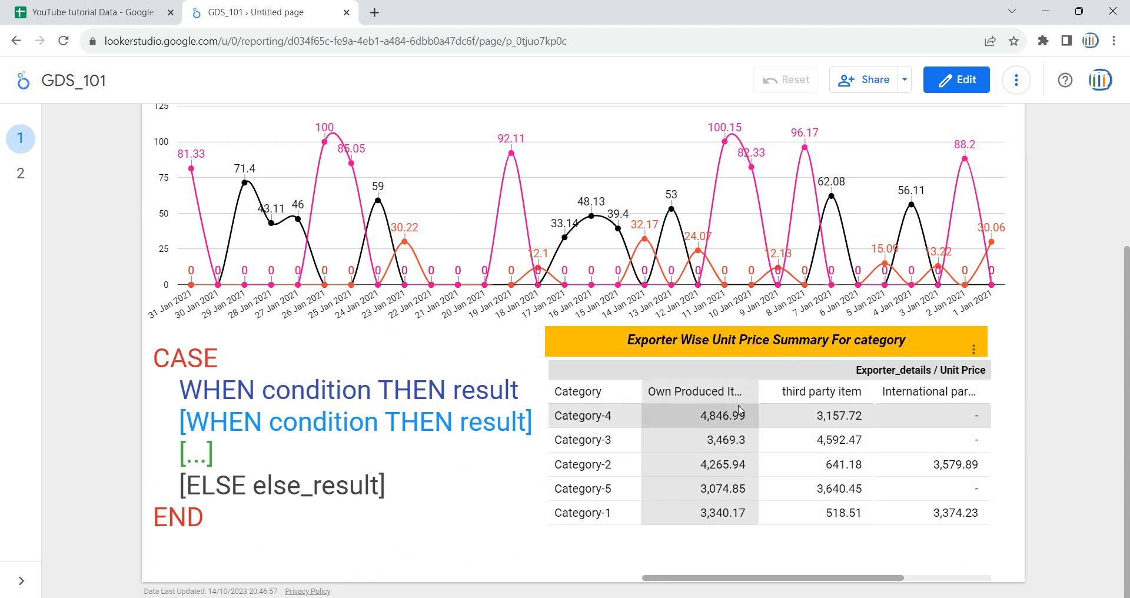
pyautogui.scroll(3, 1024, 396)
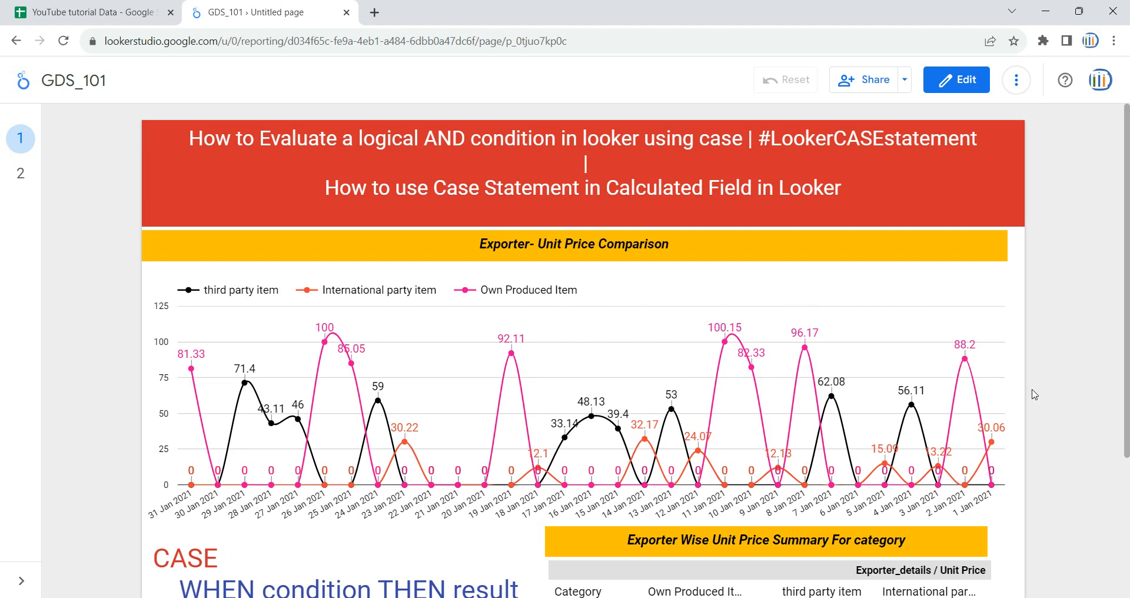
pyautogui.scroll(-3, 1031, 394)
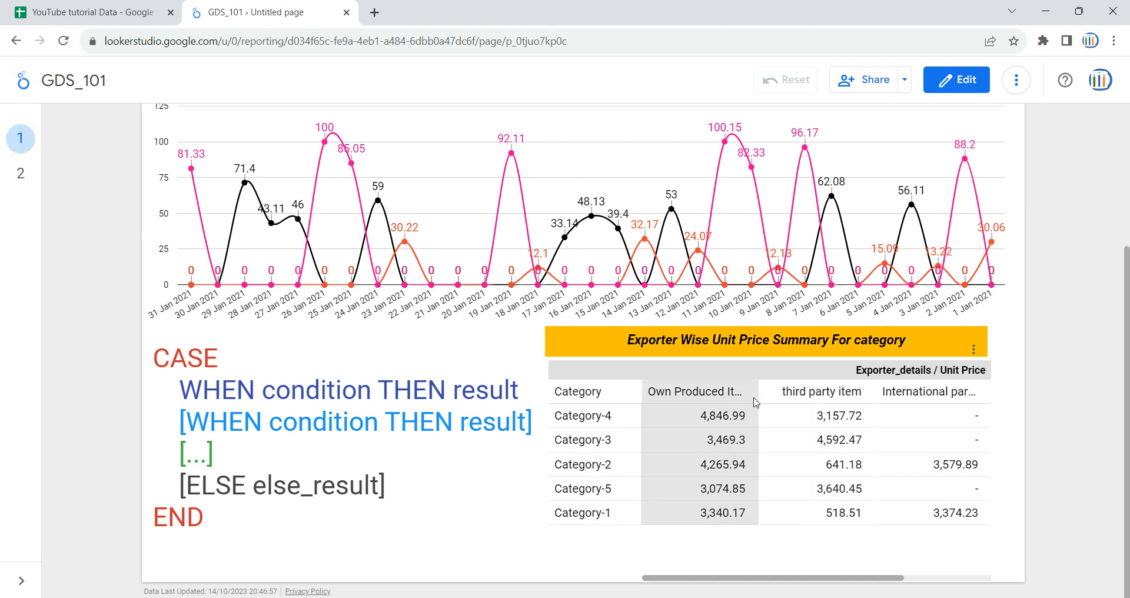
pyautogui.scroll(3, 477, 199)
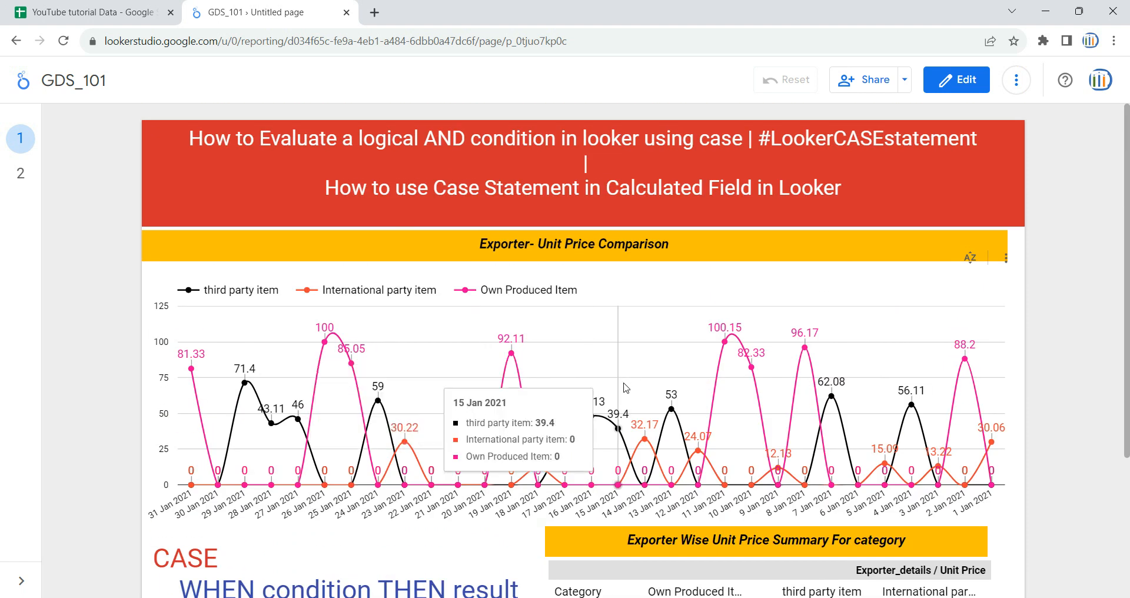
# Step: Reread the full CASE logic on page 2, then compare it with the summary table on page 1 and the sheet
pyautogui.click(20, 176)
pyautogui.scroll(-3, 193, 167)
pyautogui.moveTo(181, 177); pyautogui.dragTo(810, 390)
pyautogui.click(810, 389)
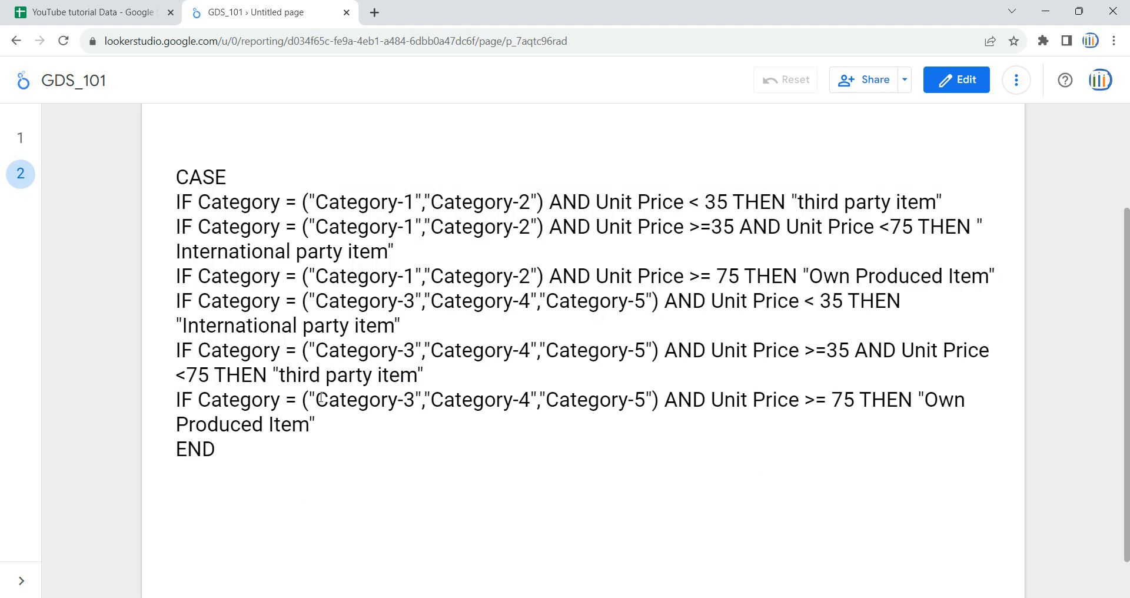
pyautogui.moveTo(184, 202); pyautogui.dragTo(880, 427)
pyautogui.click(556, 365)
pyautogui.click(20, 138)
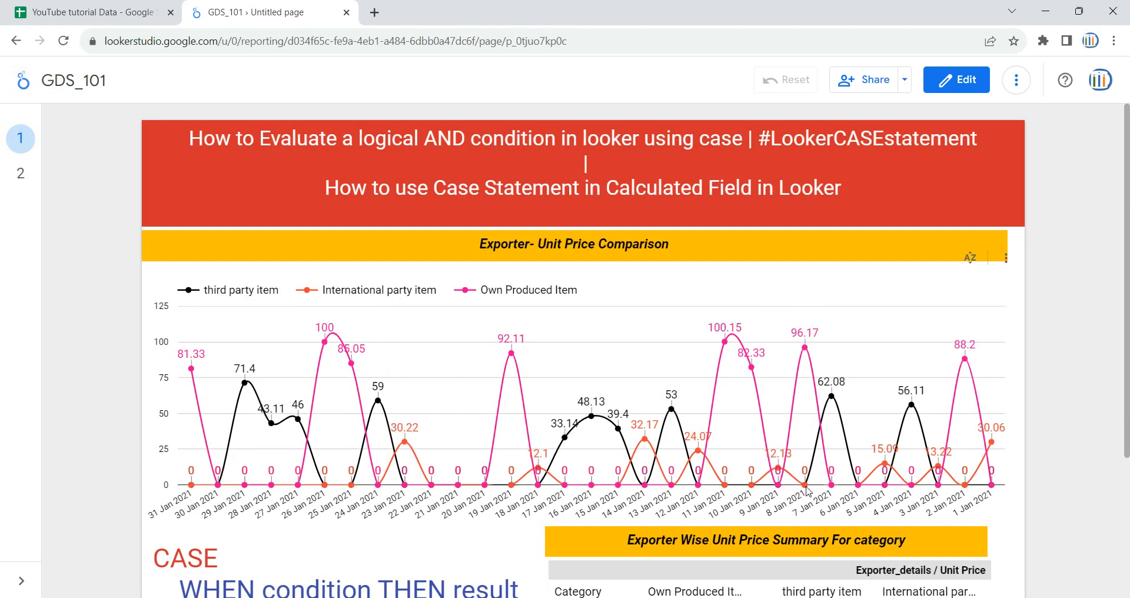
pyautogui.scroll(-3, 709, 454)
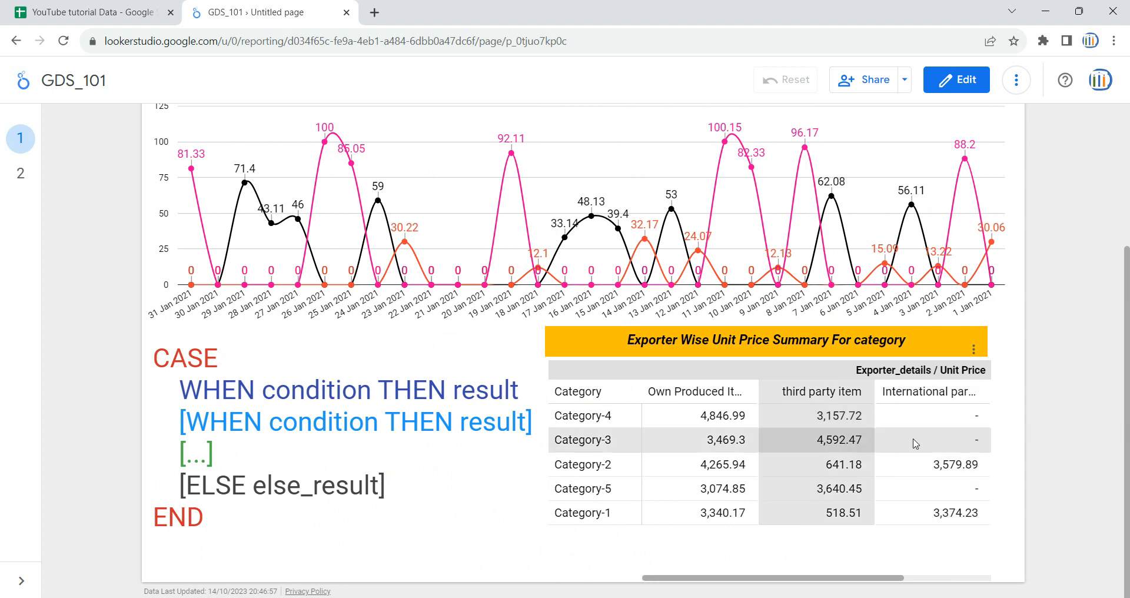
pyautogui.scroll(2, 69, 299)
pyautogui.click(94, 12)
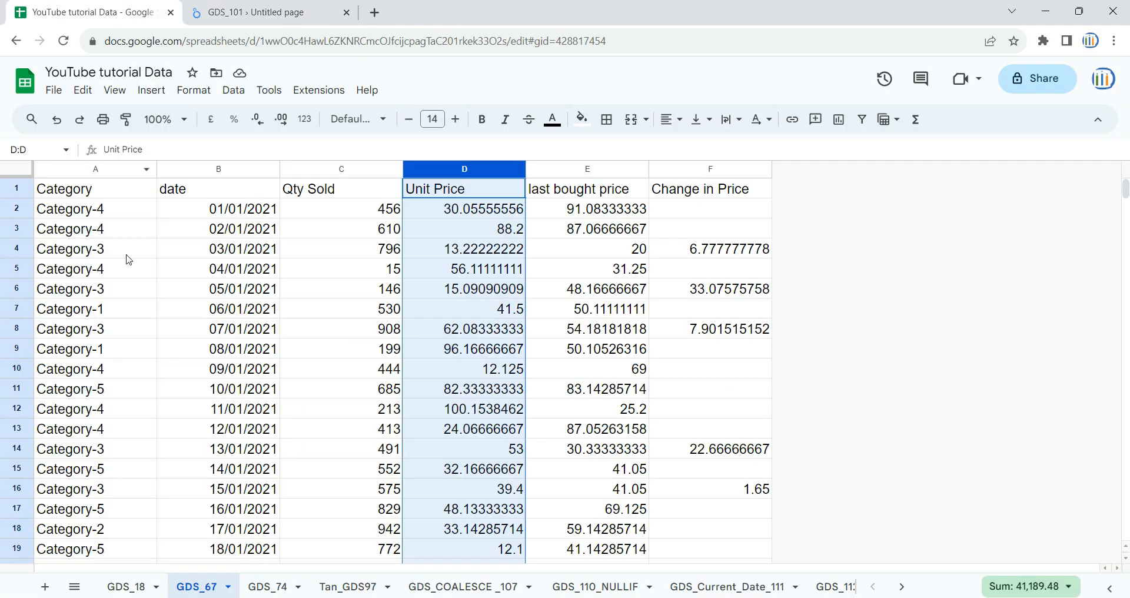
# Step: Inspect the source sheet's Category, date, Unit Price, last bought price and Change in Price columns one by one
pyautogui.click(110, 196)
pyautogui.click(100, 235)
pyautogui.click(129, 189)
pyautogui.click(131, 212)
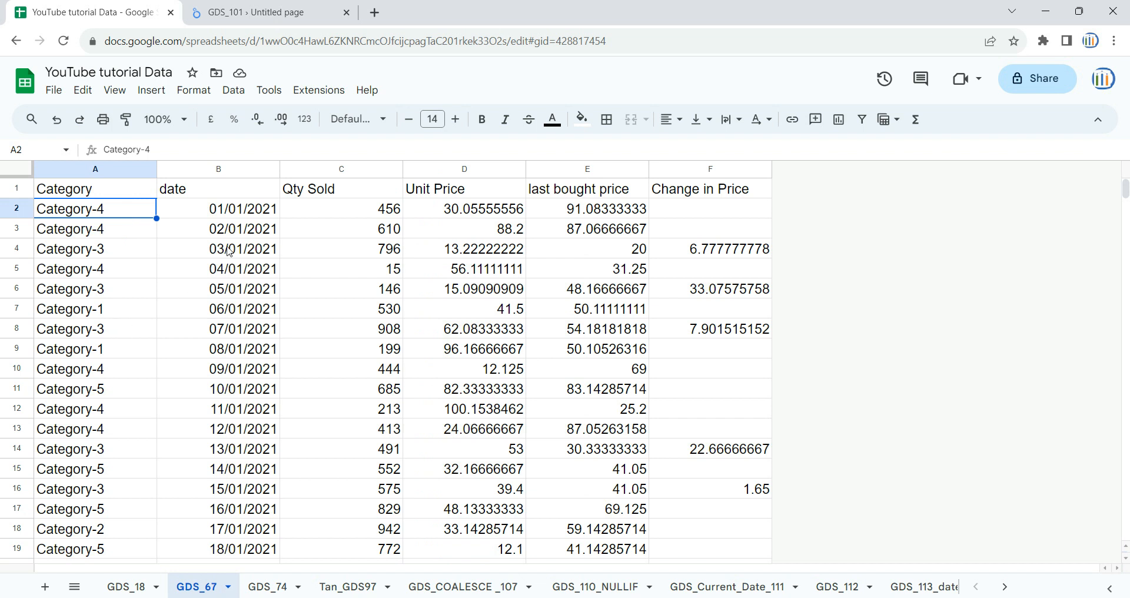
pyautogui.click(230, 169)
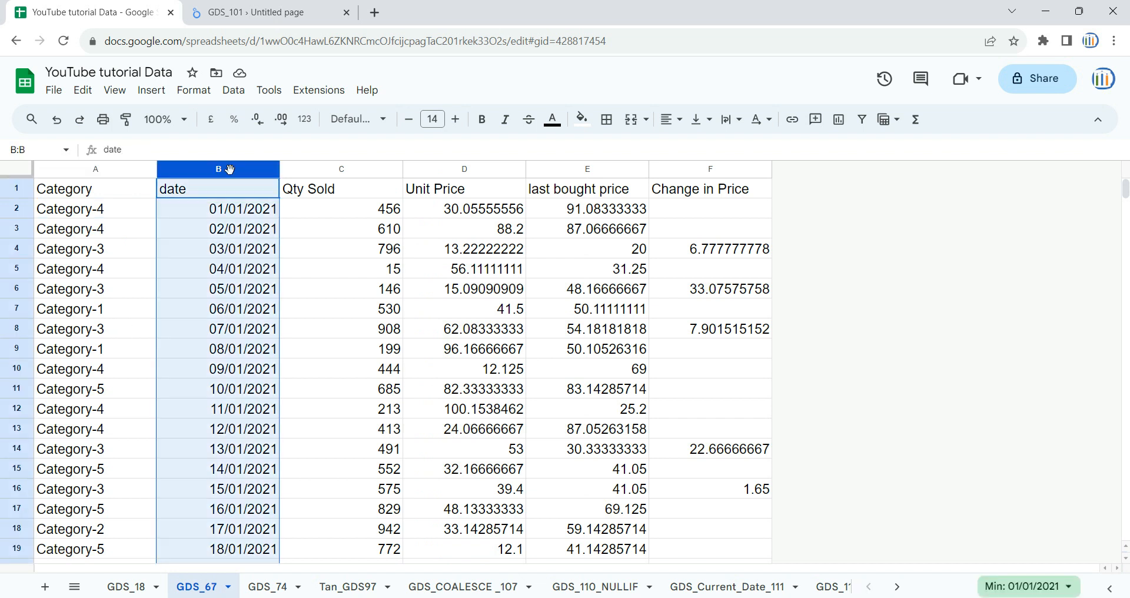
pyautogui.click(371, 170)
pyautogui.click(504, 171)
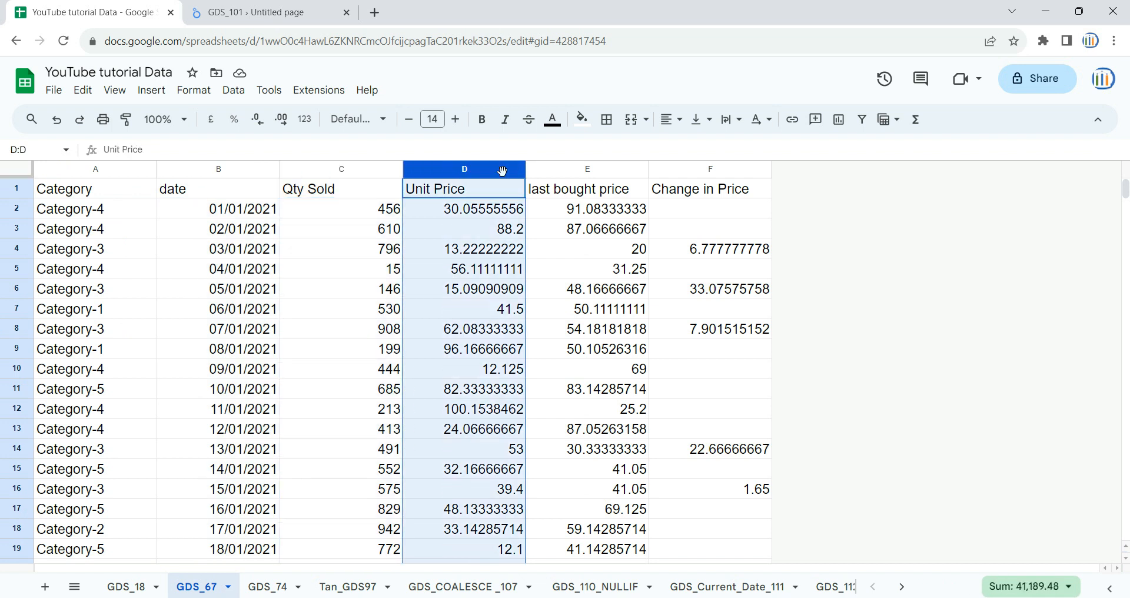
pyautogui.click(608, 172)
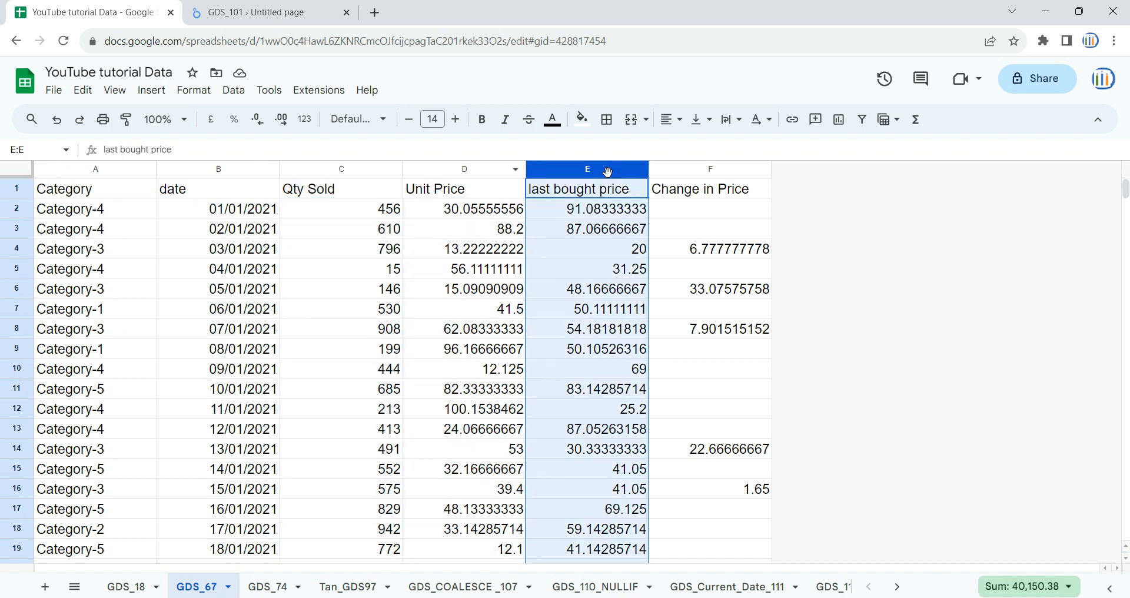
pyautogui.click(708, 177)
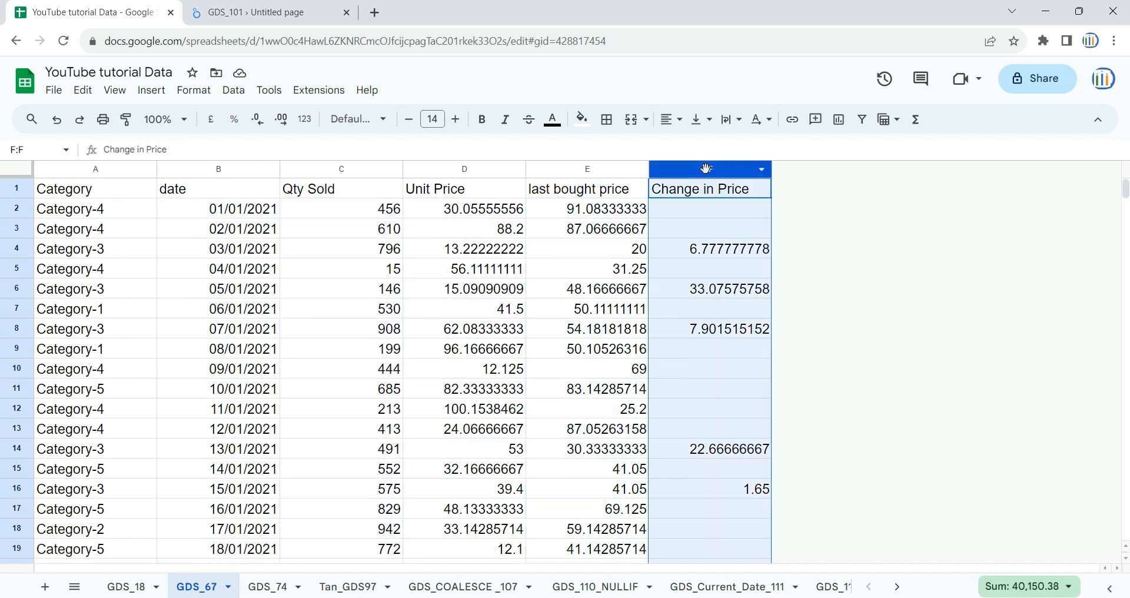
pyautogui.click(716, 261)
pyautogui.click(539, 254)
pyautogui.click(452, 267)
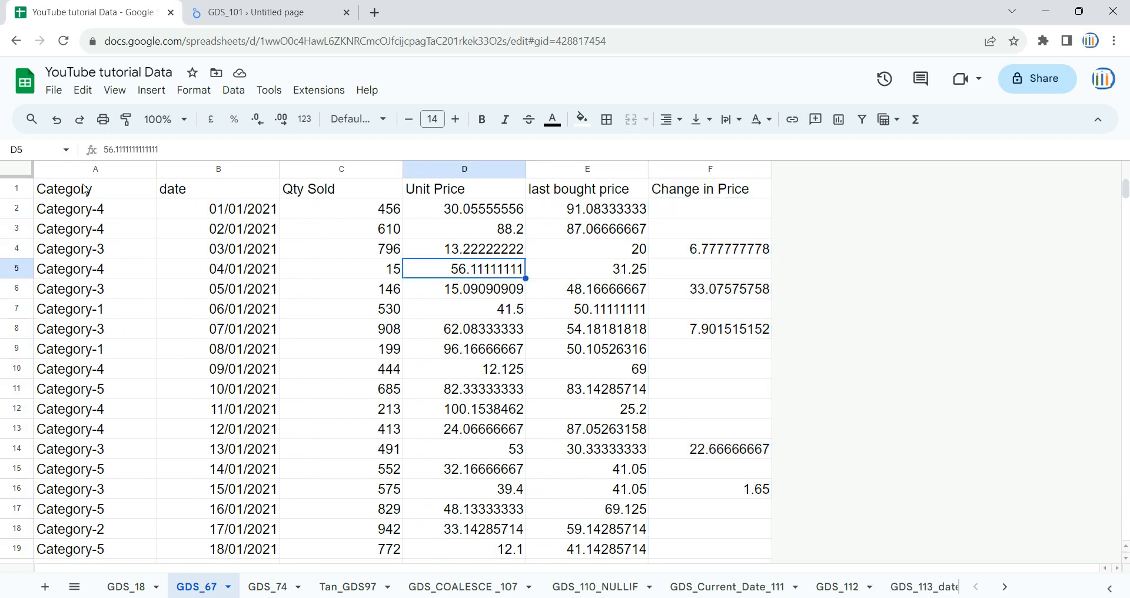
pyautogui.click(83, 174)
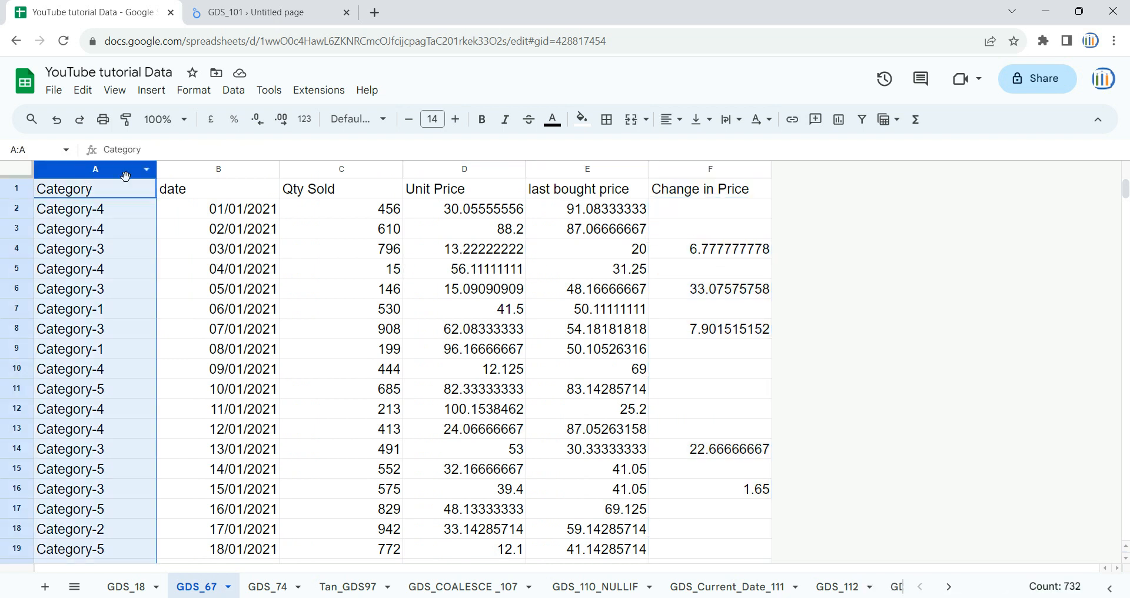
pyautogui.keyDown('ctrl'); pyautogui.click(486, 174); pyautogui.keyUp('ctrl')
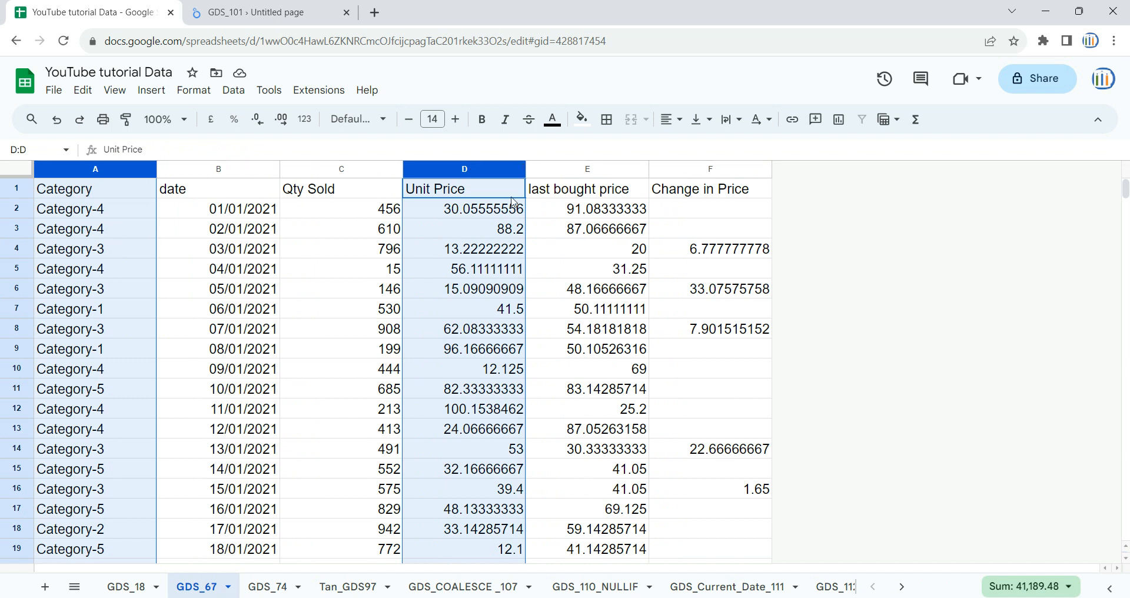
# Step: Open the Looker Studio report in edit mode and highlight the IF conditions of the CASE logic on page 2
pyautogui.click(254, 12)
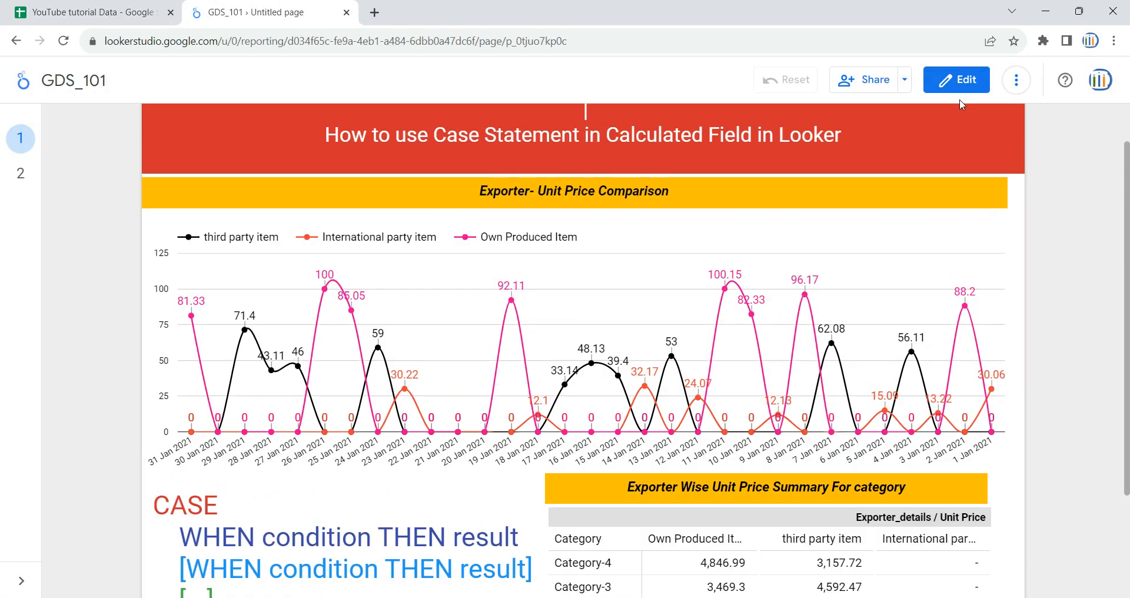
pyautogui.click(957, 81)
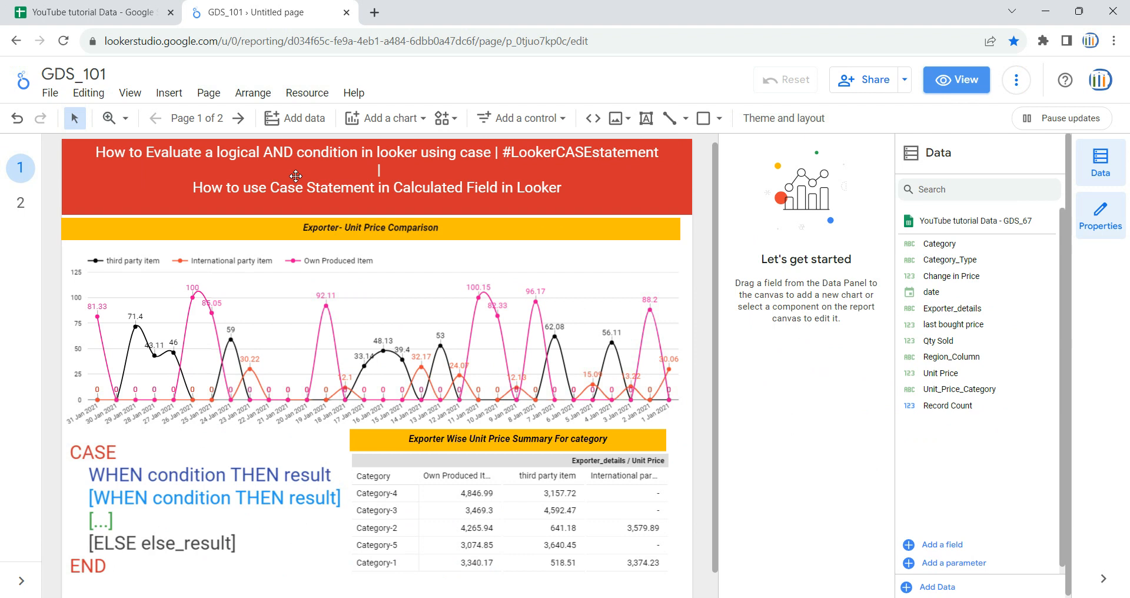
pyautogui.click(21, 202)
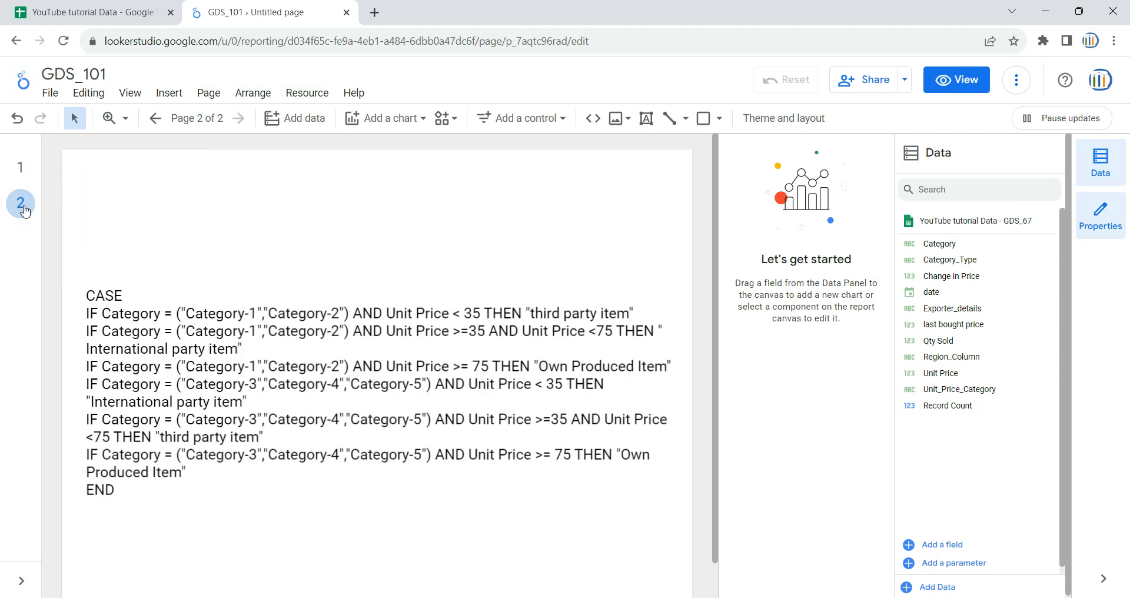
pyautogui.click(147, 486)
pyautogui.moveTo(188, 474); pyautogui.dragTo(77, 325)
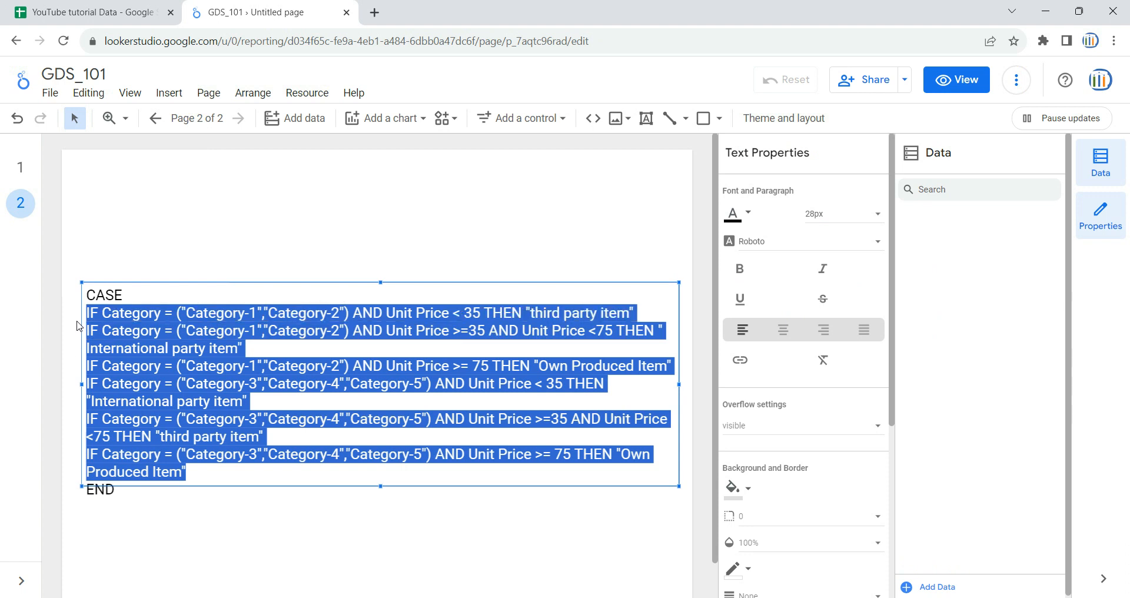
# Step: Add a new blank page to the report directly after page 1
pyautogui.click(23, 174)
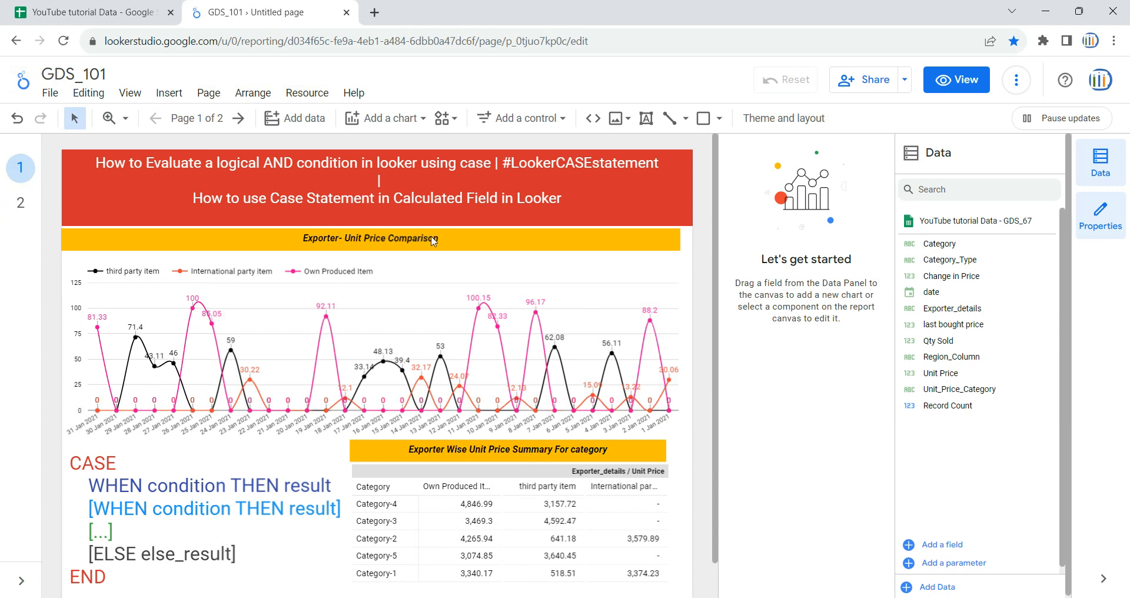
pyautogui.click(209, 95)
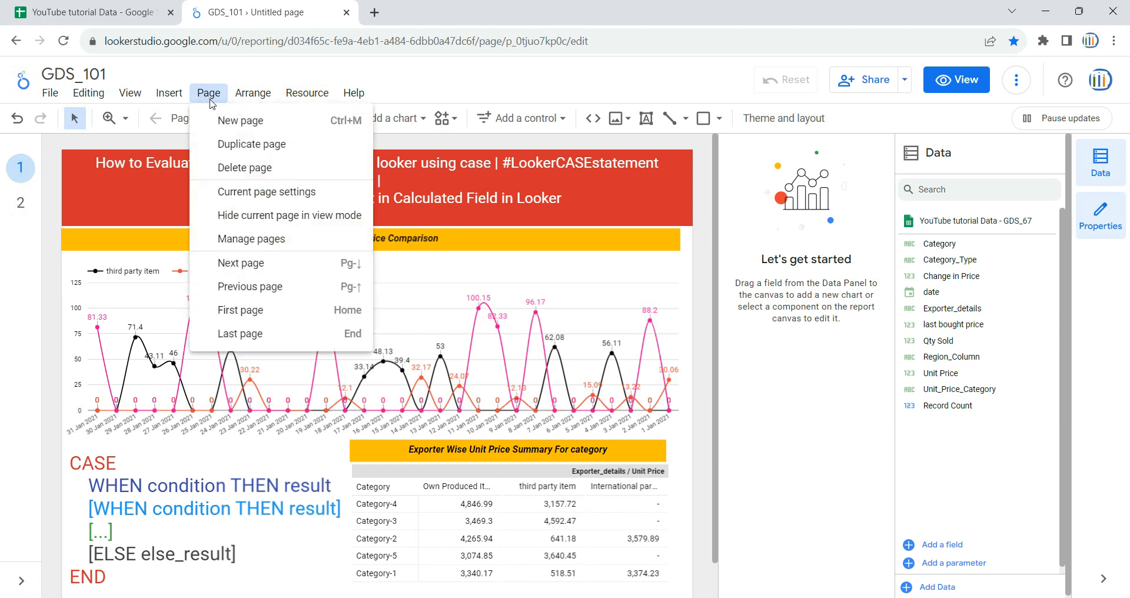
pyautogui.click(228, 118)
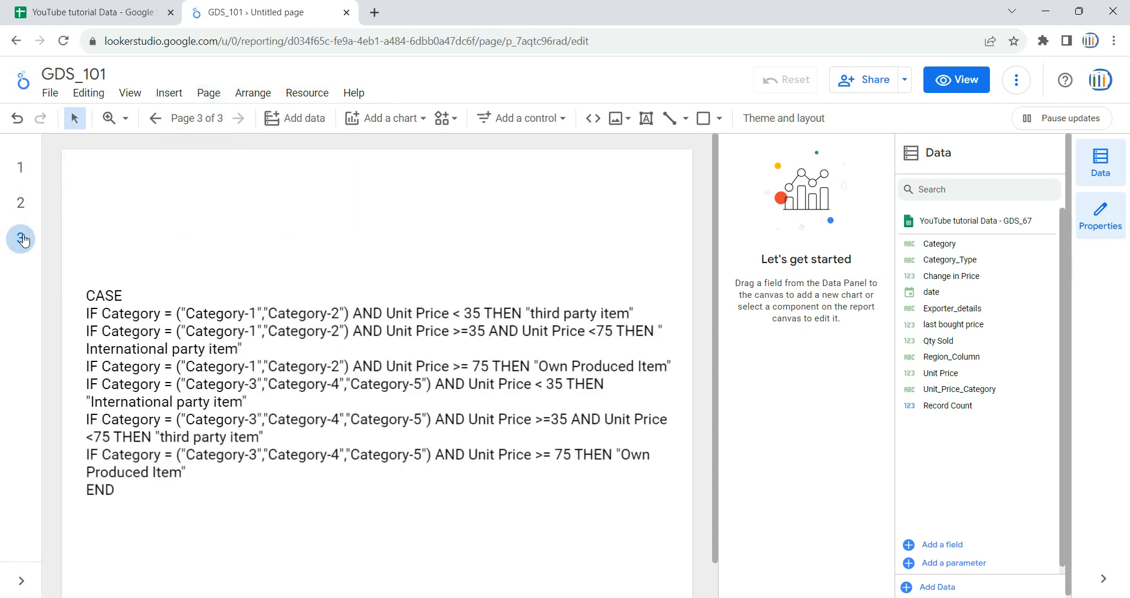
pyautogui.click(20, 205)
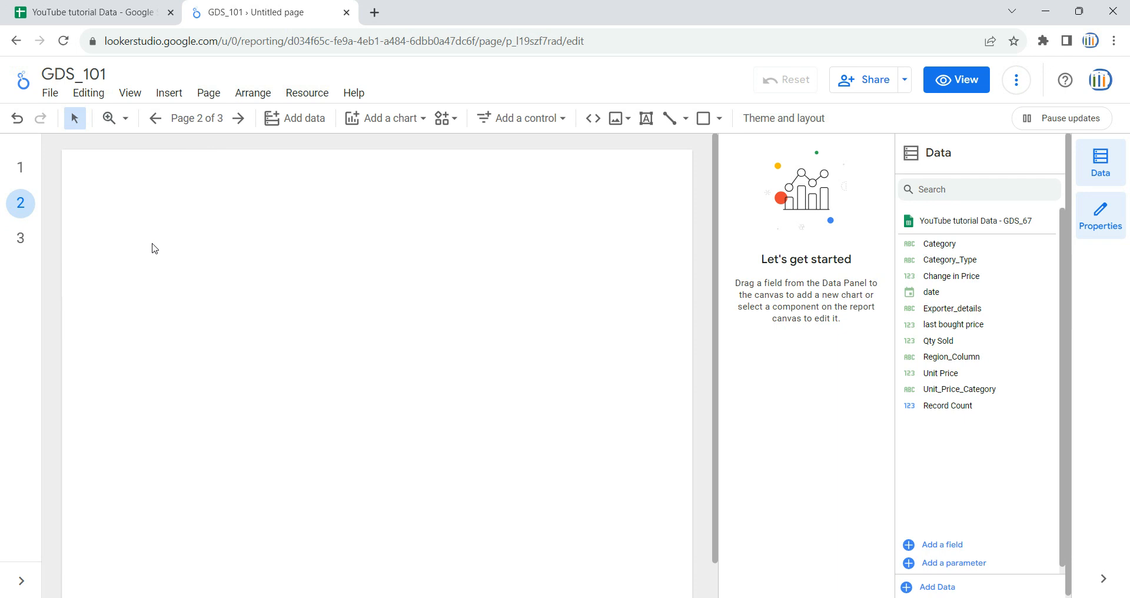
# Step: Copy the report title, chart heading and summary-table heading from page 1 and paste them onto the new page 2
pyautogui.click(20, 167)
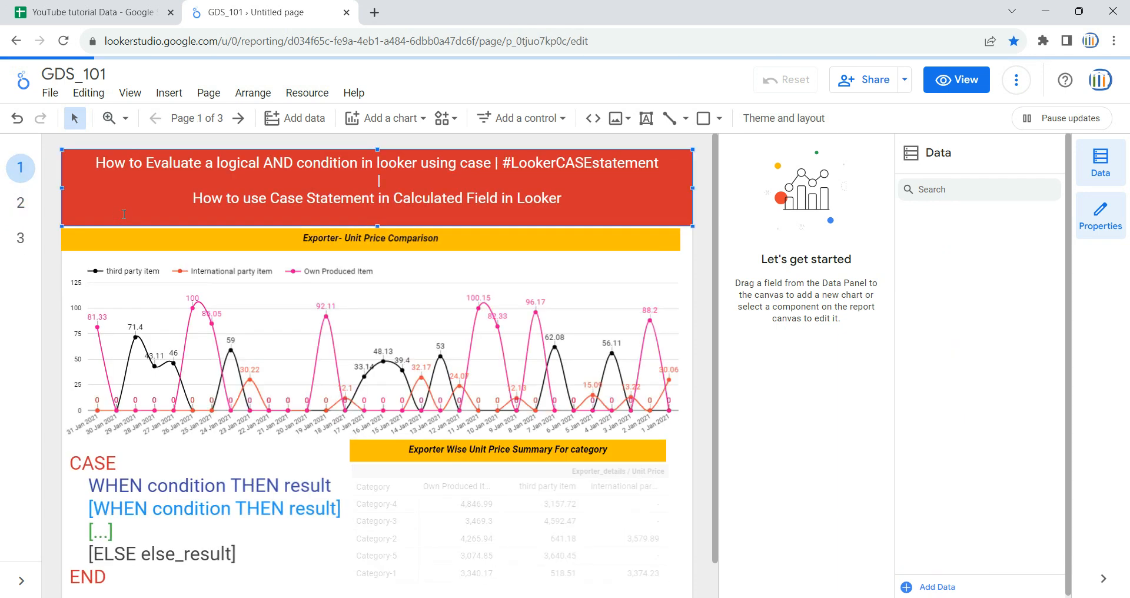
pyautogui.keyDown('shift'); pyautogui.click(265, 238); pyautogui.keyUp('shift')
pyautogui.keyDown('shift'); pyautogui.click(384, 447); pyautogui.keyUp('shift')
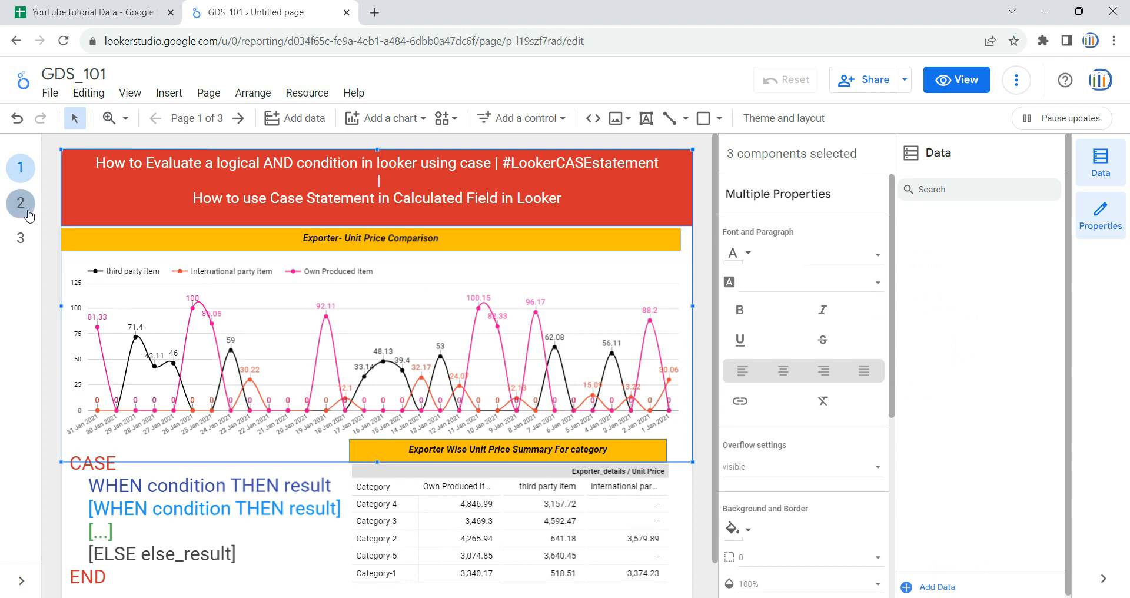
pyautogui.click(28, 213)
pyautogui.hotkey('ctrl', 'v')
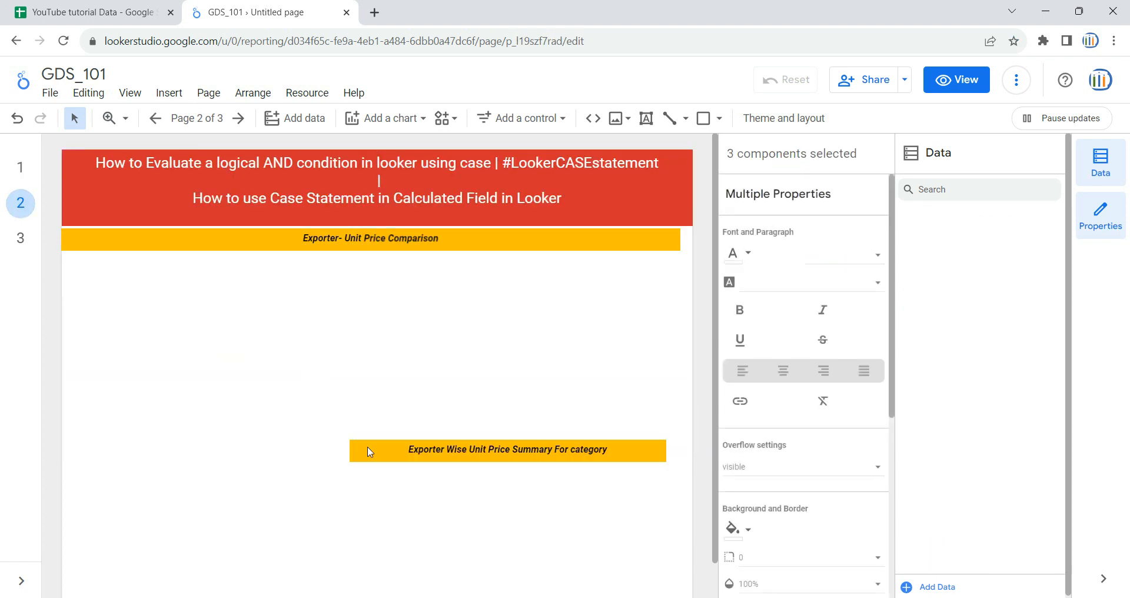
# Step: Move the pasted summary-table heading on page 2 so it starts at the page's left margin
pyautogui.click(379, 427)
pyautogui.click(360, 452)
pyautogui.moveTo(349, 451); pyautogui.dragTo(66, 453)
pyautogui.click(325, 355)
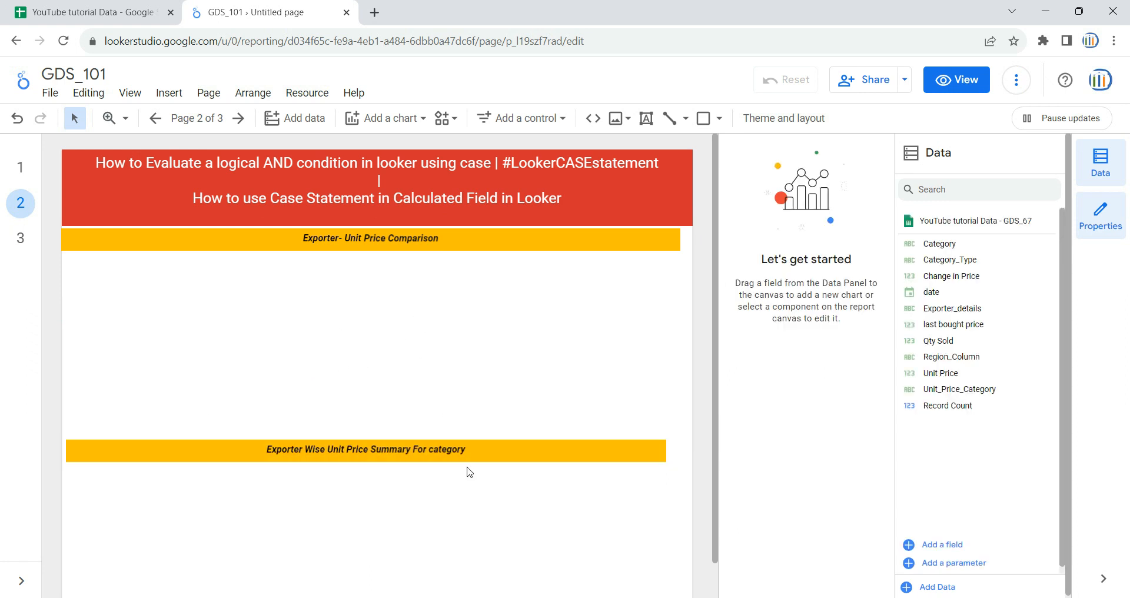
pyautogui.scroll(-1, 468, 471)
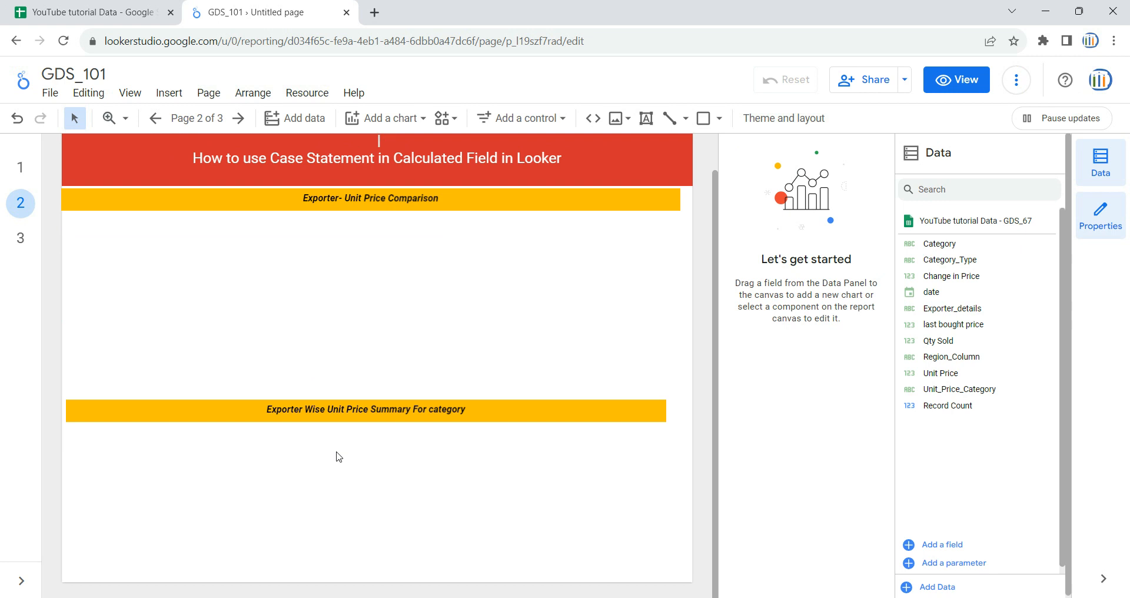
# Step: Insert a table below the summary heading on page 2 and stretch it across the page
pyautogui.click(97, 13)
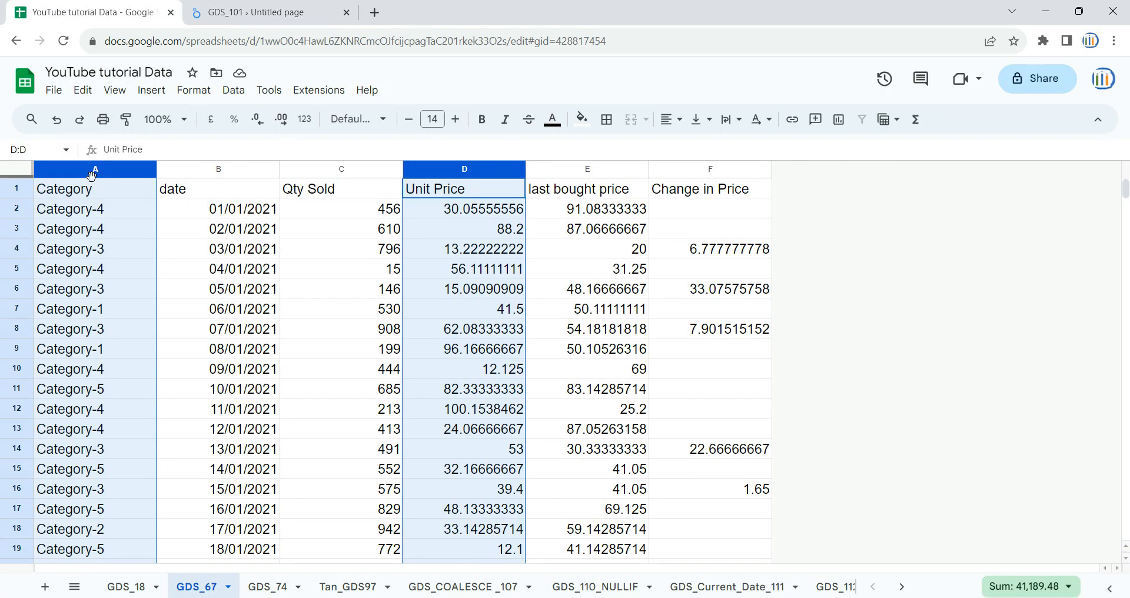
pyautogui.click(285, 10)
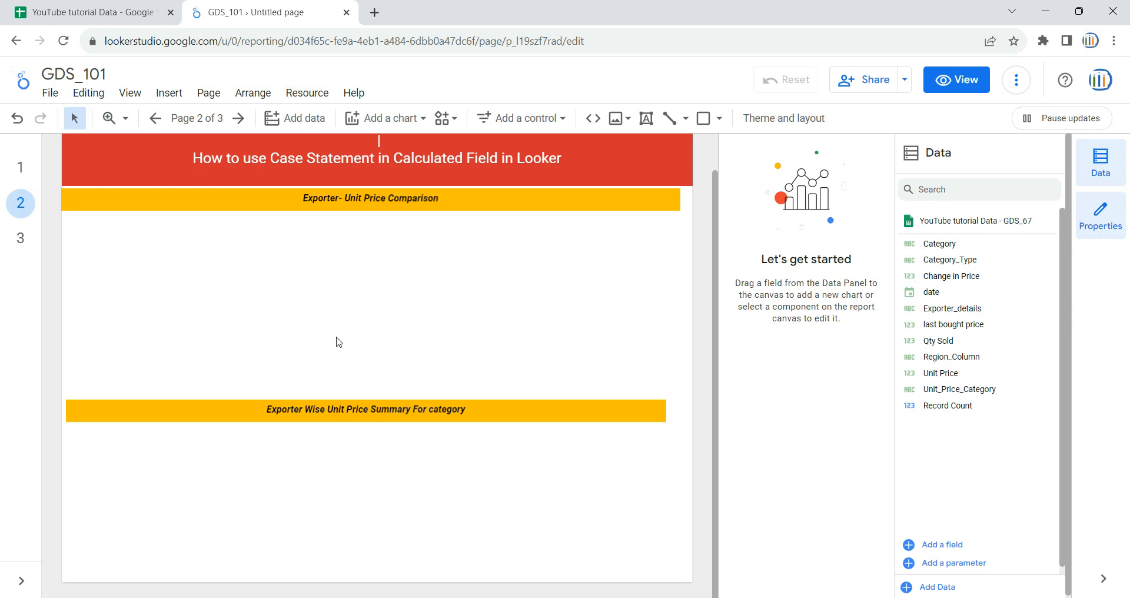
pyautogui.click(401, 123)
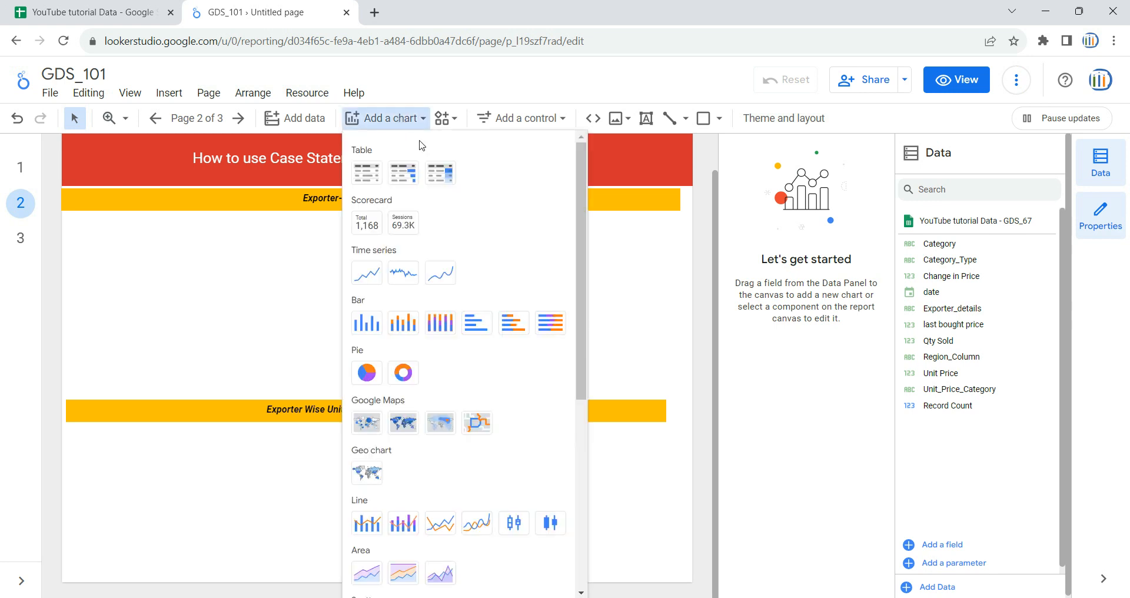
pyautogui.click(362, 177)
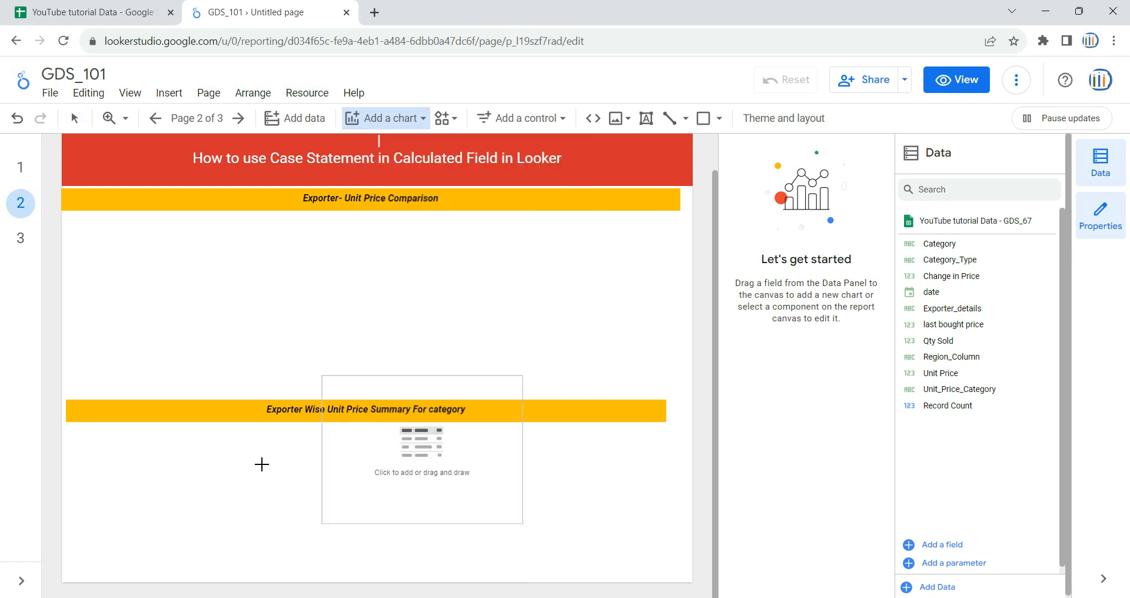
pyautogui.click(80, 432)
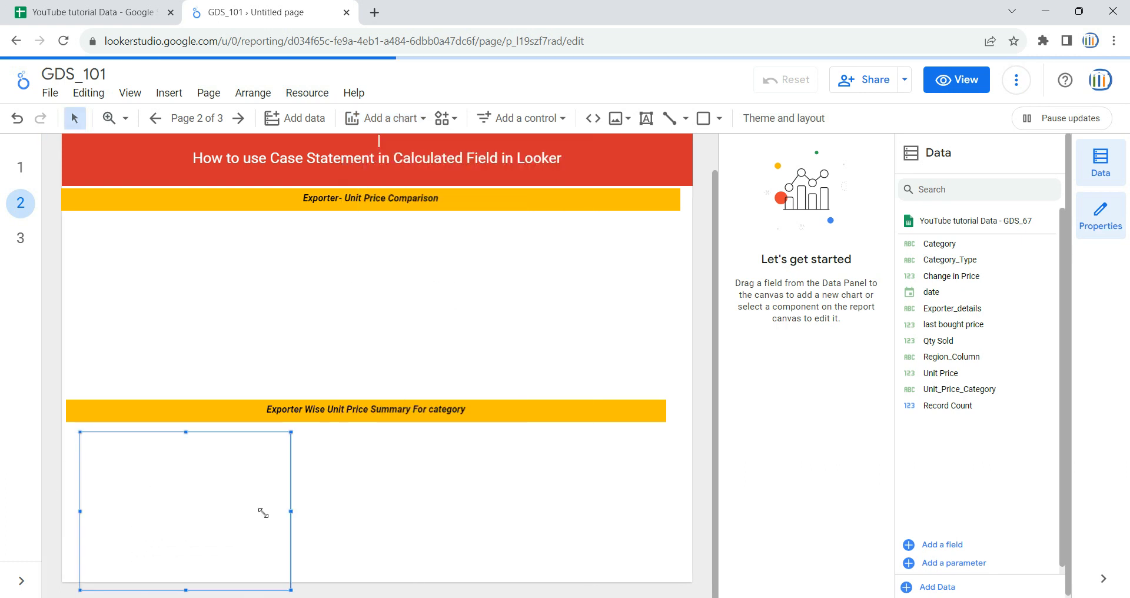
pyautogui.moveTo(292, 510); pyautogui.dragTo(640, 511)
# Step: Check the summary table on page 1, then delete the newly added table from page 2
pyautogui.click(23, 169)
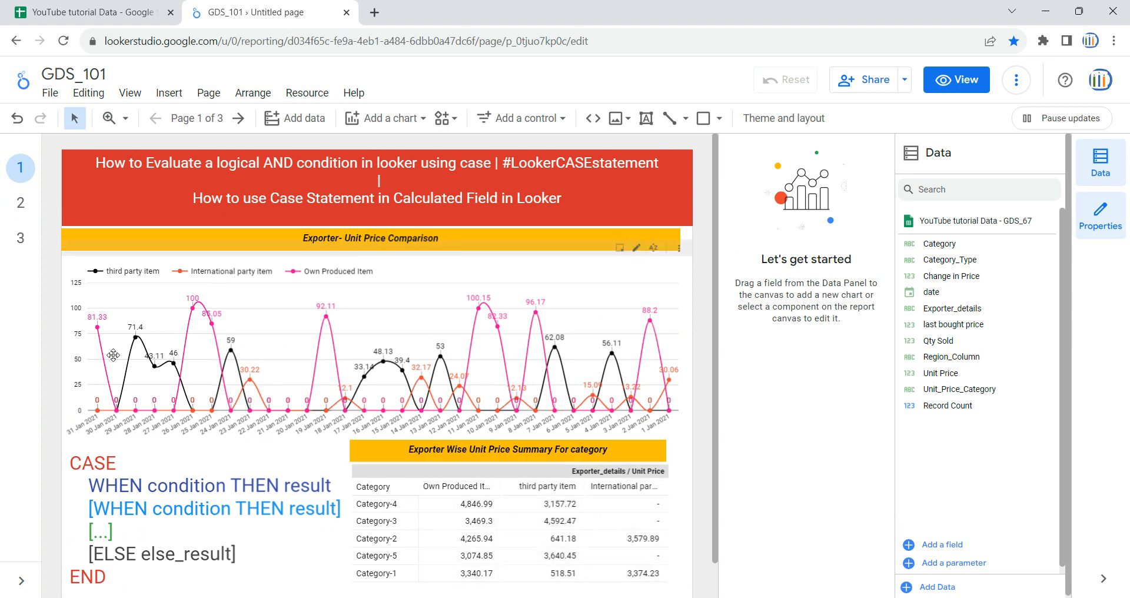
pyautogui.click(20, 203)
pyautogui.click(365, 567)
pyautogui.press('Delete')
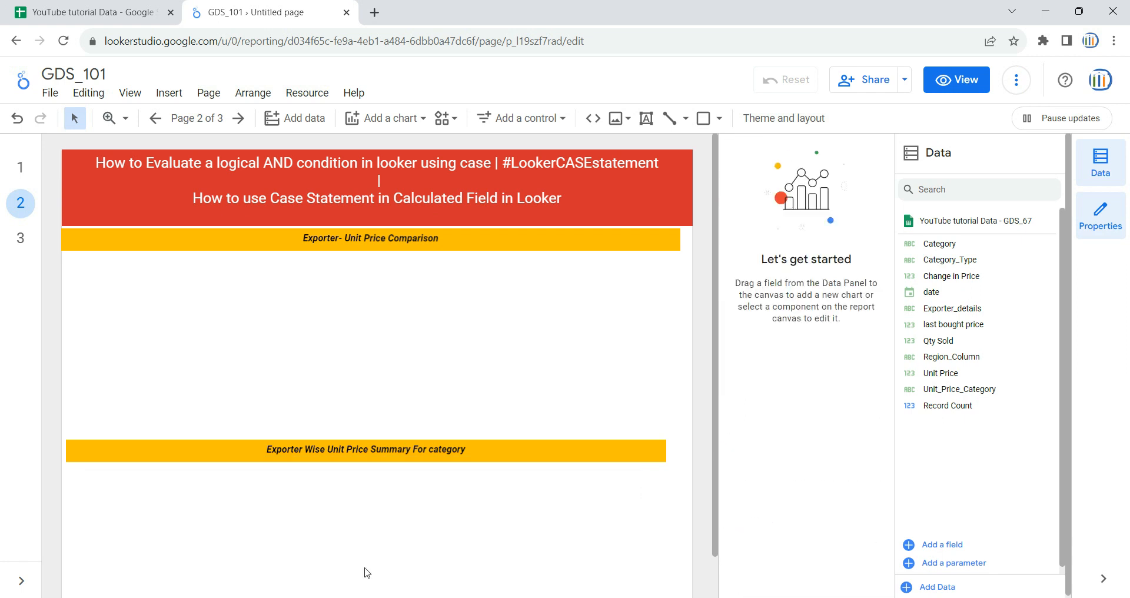
# Step: Insert a pivot table below the summary heading on page 2, stretching it across the page width
pyautogui.click(419, 121)
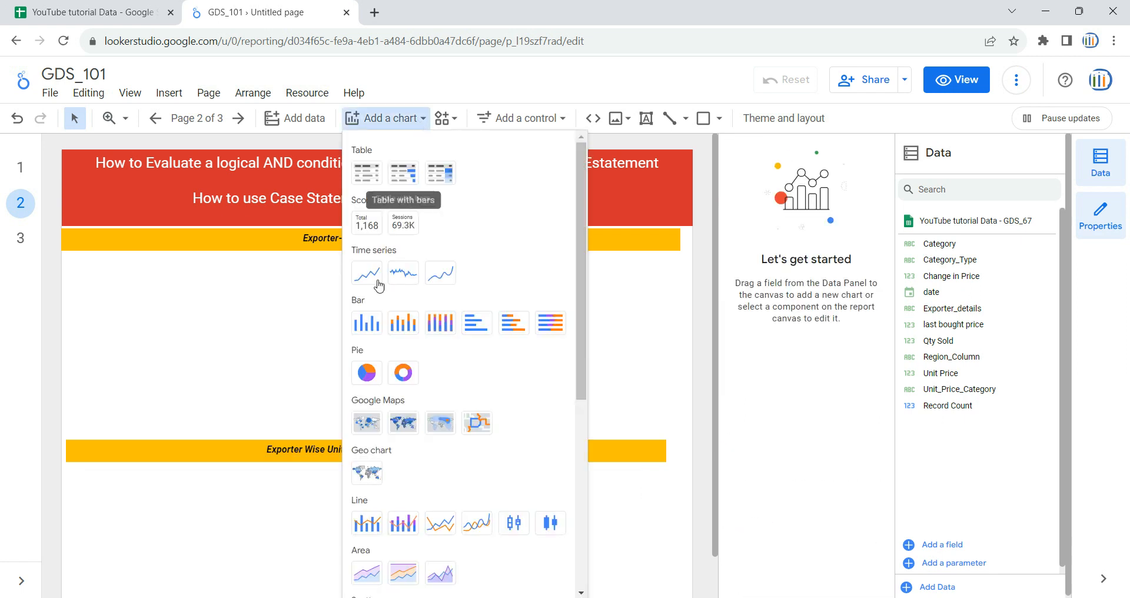
pyautogui.scroll(-6, 478, 496)
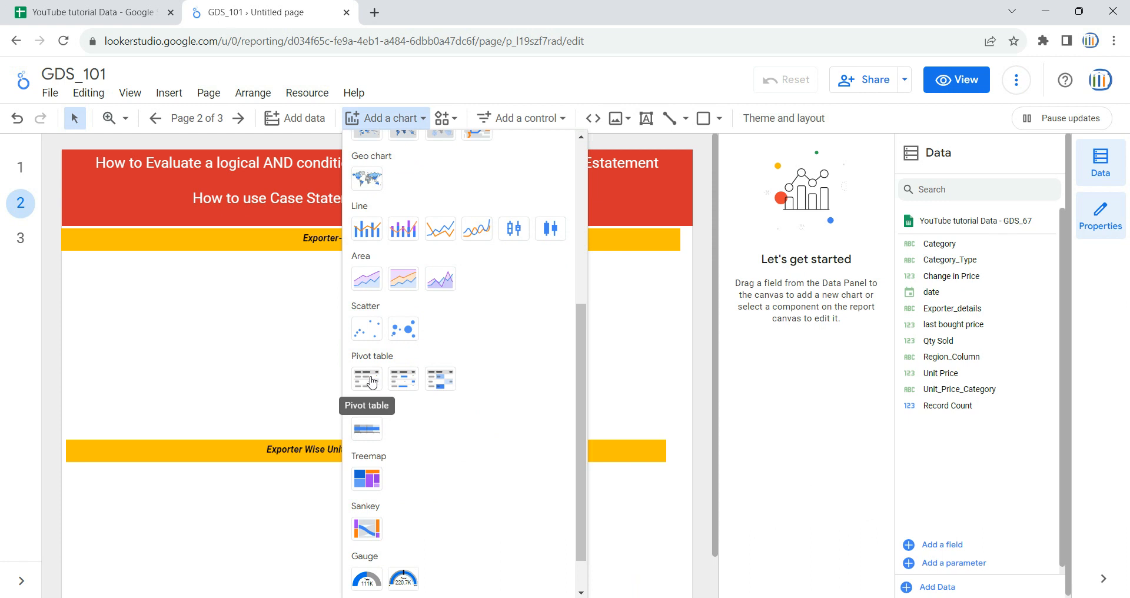
pyautogui.click(372, 383)
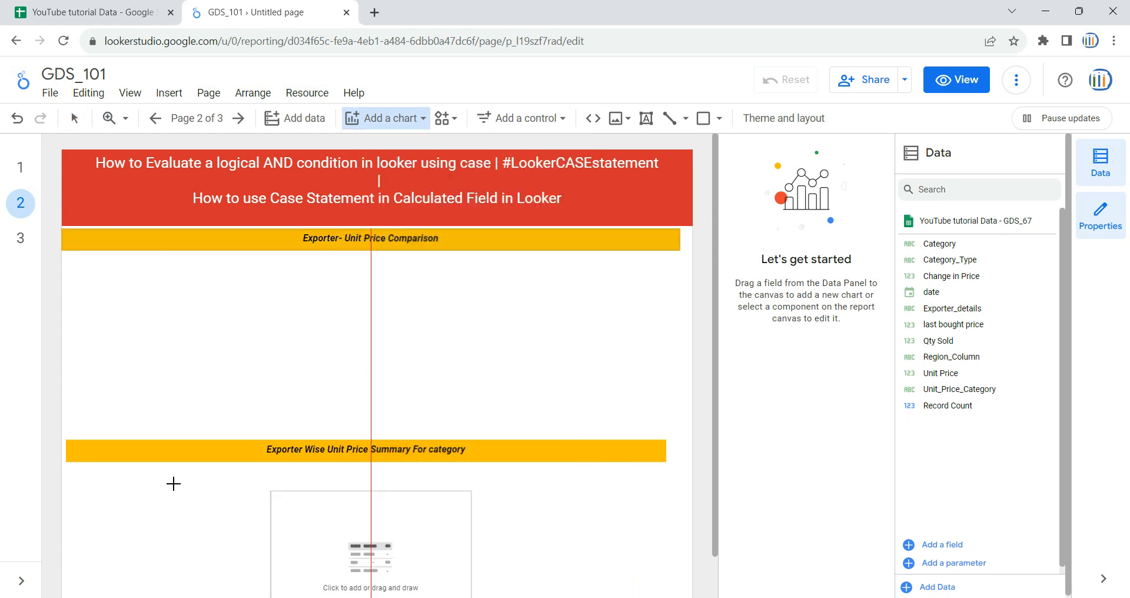
pyautogui.click(86, 468)
pyautogui.moveTo(296, 547); pyautogui.dragTo(659, 549)
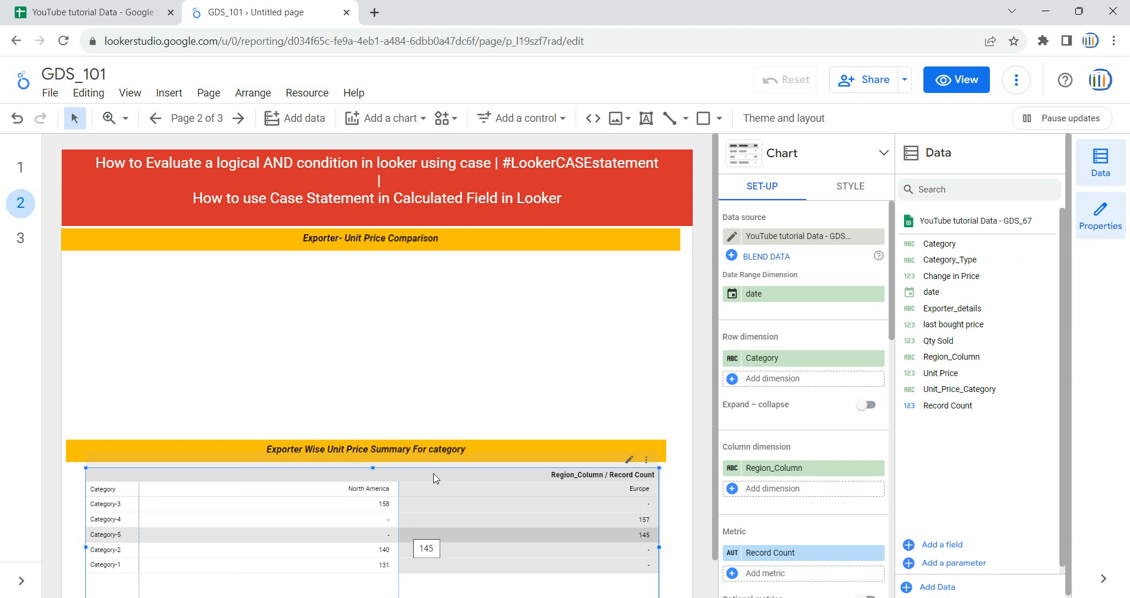
pyautogui.click(303, 117)
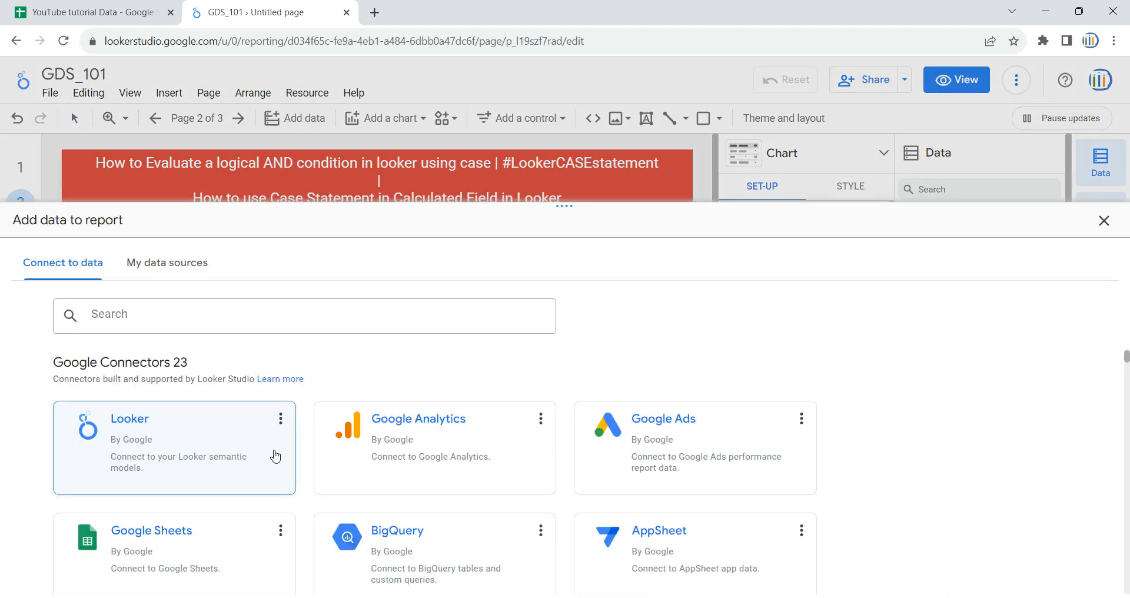
pyautogui.scroll(-4, 383, 471)
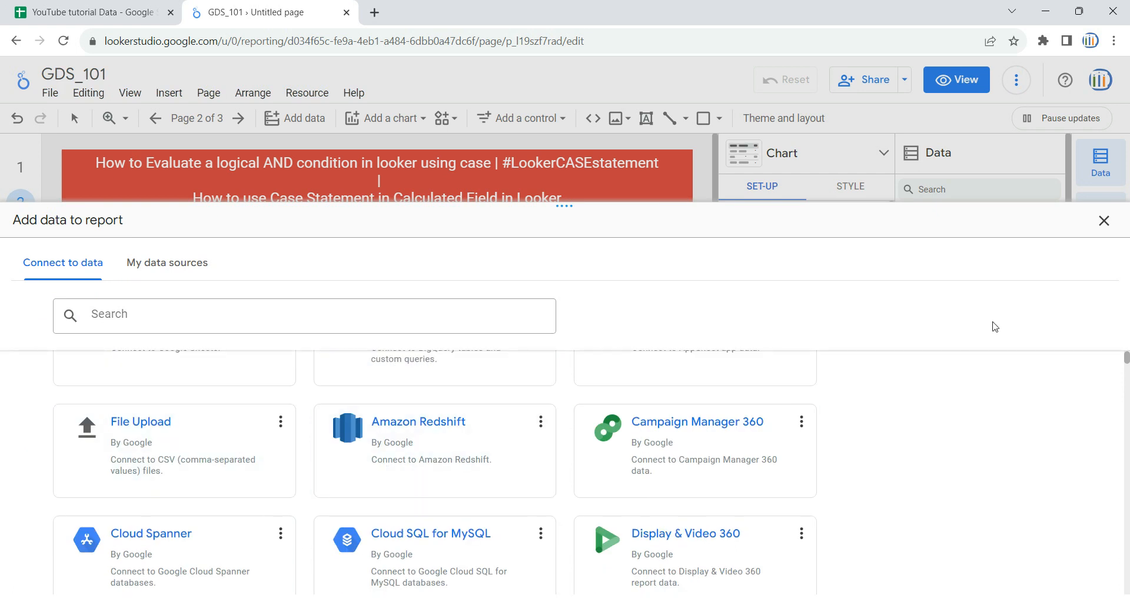
pyautogui.click(1104, 221)
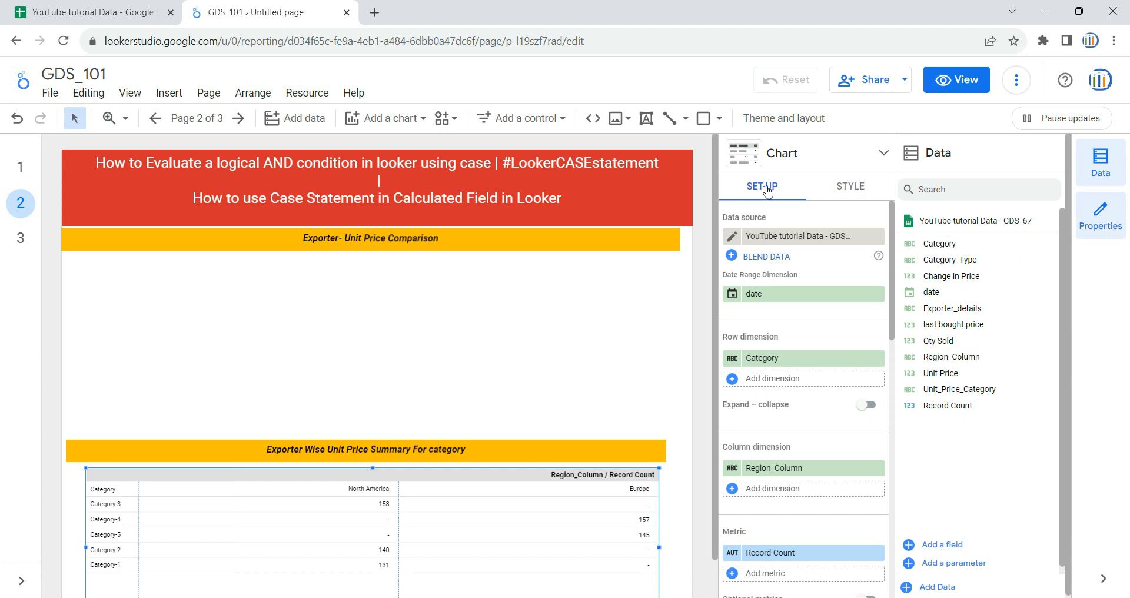
pyautogui.click(800, 236)
pyautogui.scroll(-3, 815, 352)
pyautogui.scroll(3, 815, 358)
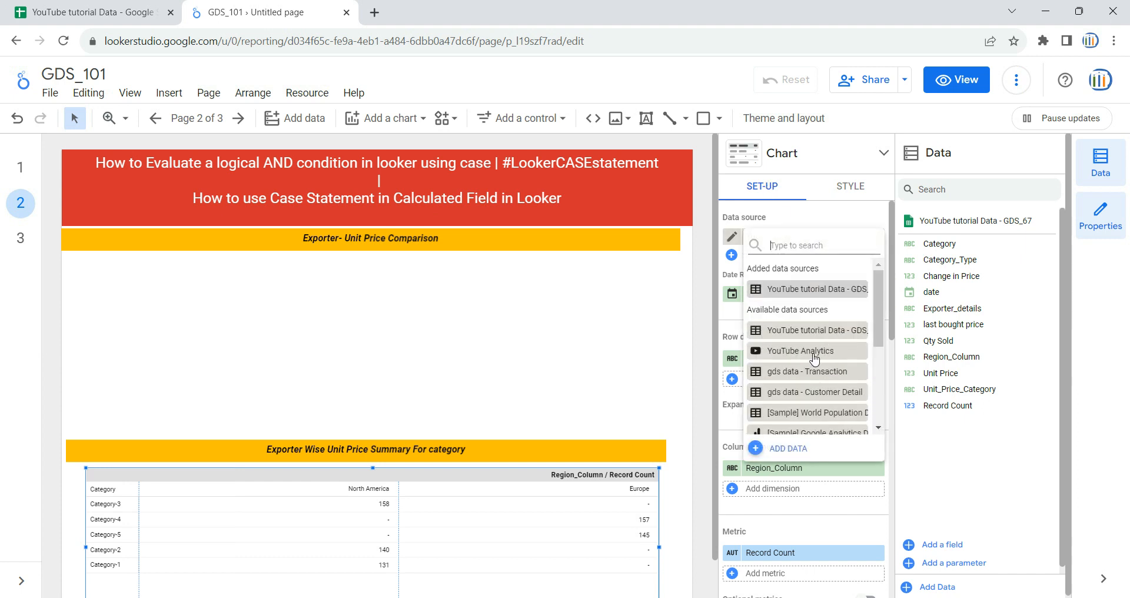
pyautogui.click(821, 215)
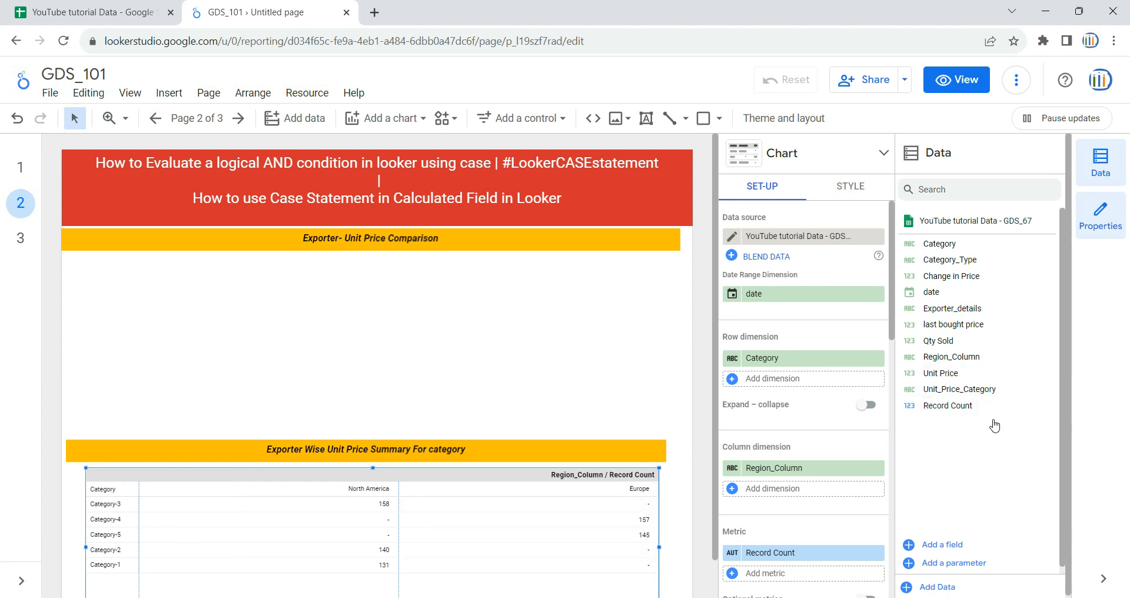
# Step: Add a new calculated field to the data source and name it Exporter_Type_ver1
pyautogui.click(944, 547)
pyautogui.click(427, 404)
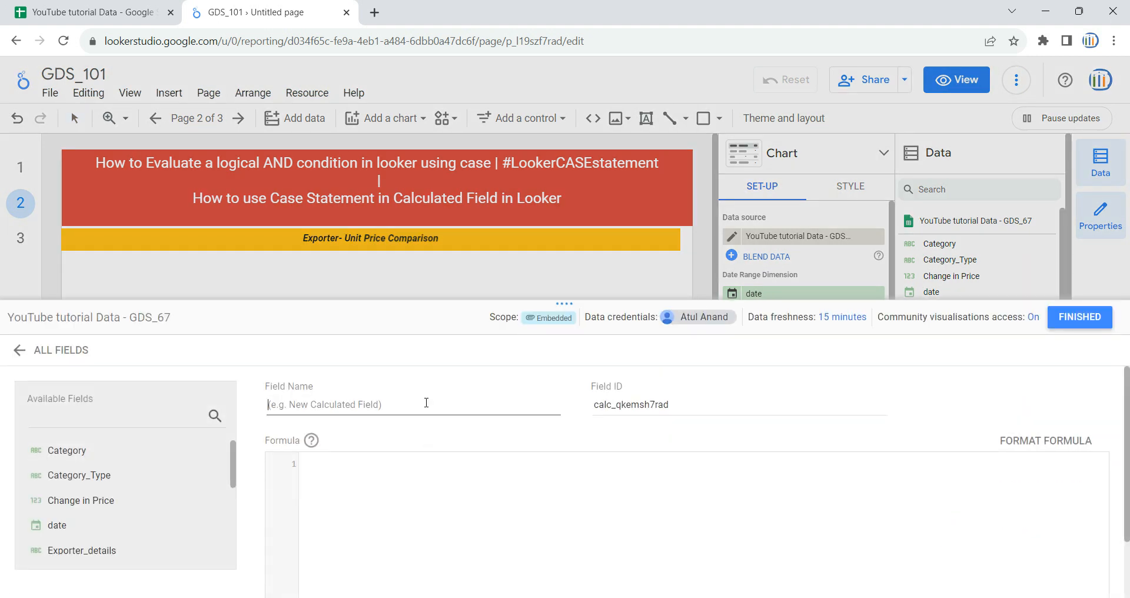
pyautogui.write('Exp')
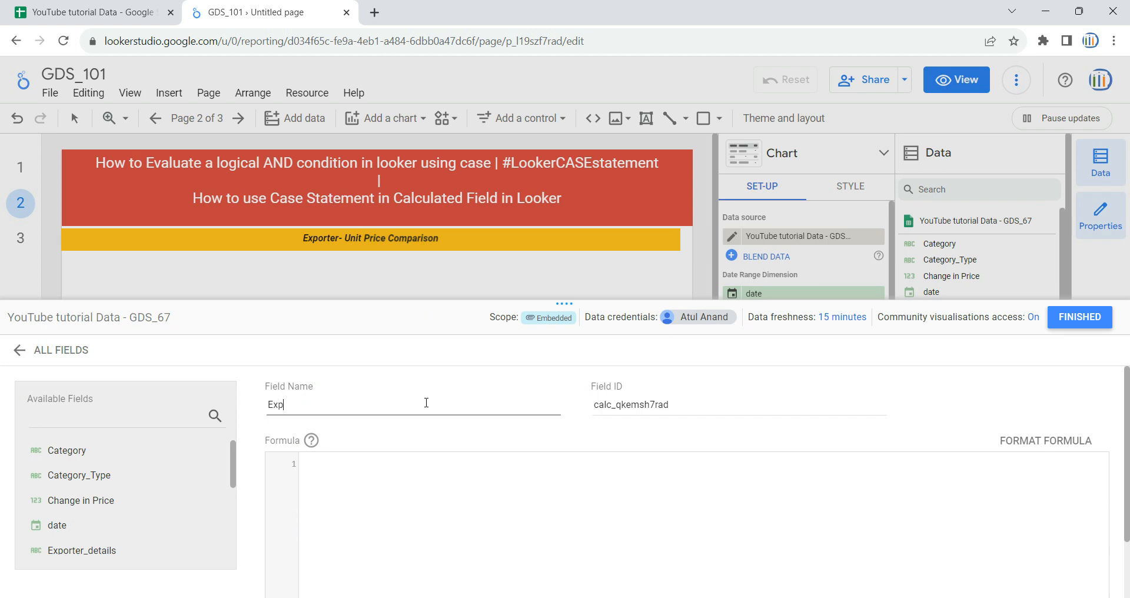
pyautogui.write('orter_Type_ver1')
pyautogui.click(474, 487)
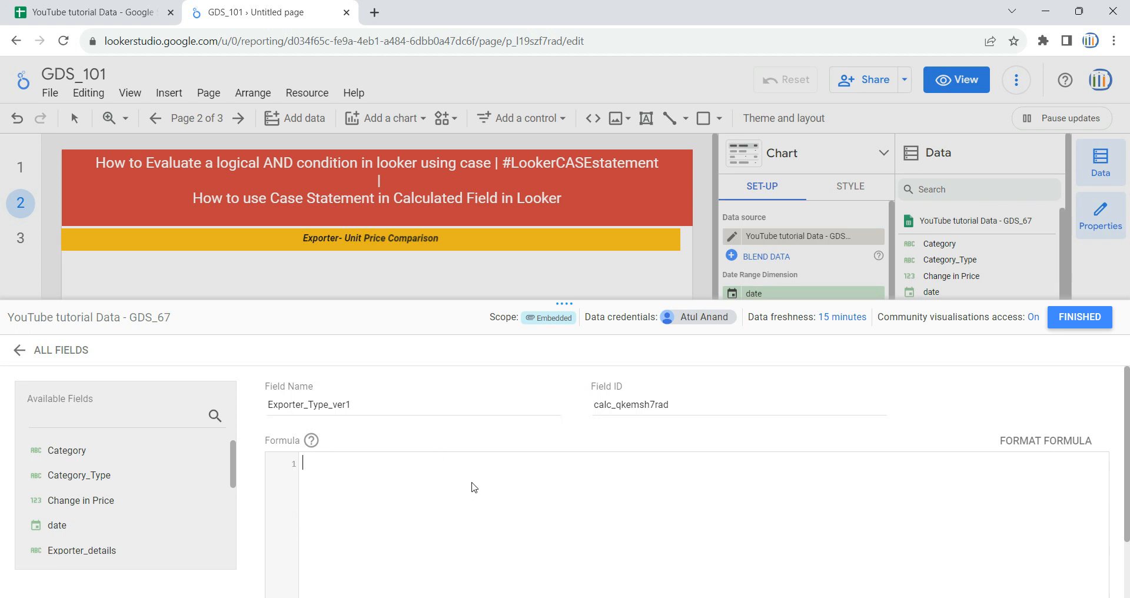
# Step: Start the formula with case and a when clause on the Category field
pyautogui.write('case')
pyautogui.press('Return')
pyautogui.write('when ca')
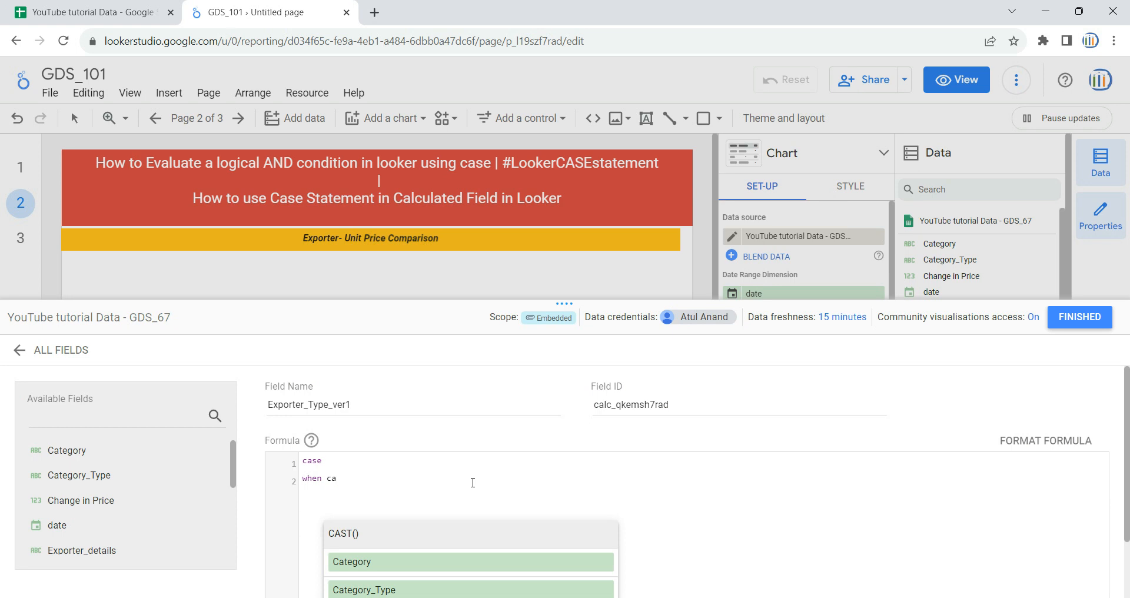
pyautogui.click(473, 561)
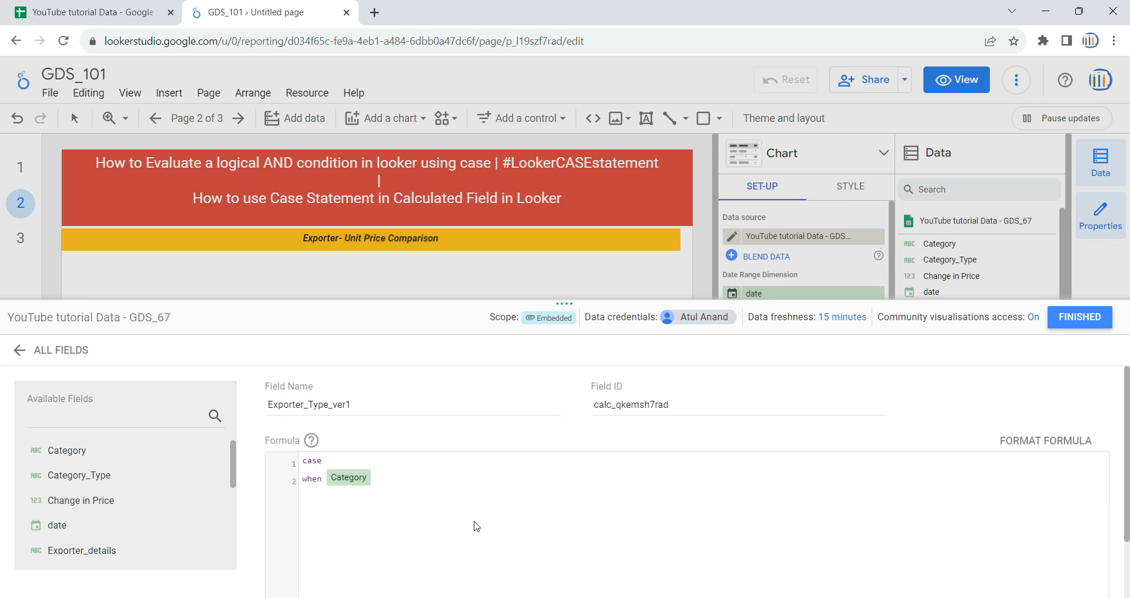
# Step: Paste the earlier IF-based exporter formula a few lines below as a reference
pyautogui.press('Return')
pyautogui.press('Return')
pyautogui.write('IF Category = ("Category-1","Category-2") AND Unit Price < 35 THEN "third party item" IF Category = ("Category-1","Category-2") AND Unit Price >=35 AND Unit Price <75 THEN " International party item" IF Category = ("Category-1","Category-2") AND Unit Price >= 75 THEN "Own Produced Item" IF Category = ("Category-3","Category-4","Category-5") AND Unit Price < 35 THEN "International party item" IF Category = ("Category-3","Category-4","Category-5") AND Unit Price >=35 AND Unit Price <75 THEN "third party item" IF Category = ("Category-3","Category-4","Category-5") AND Unit Price >= 75 THEN "Own Produced Item"')
pyautogui.click(410, 494)
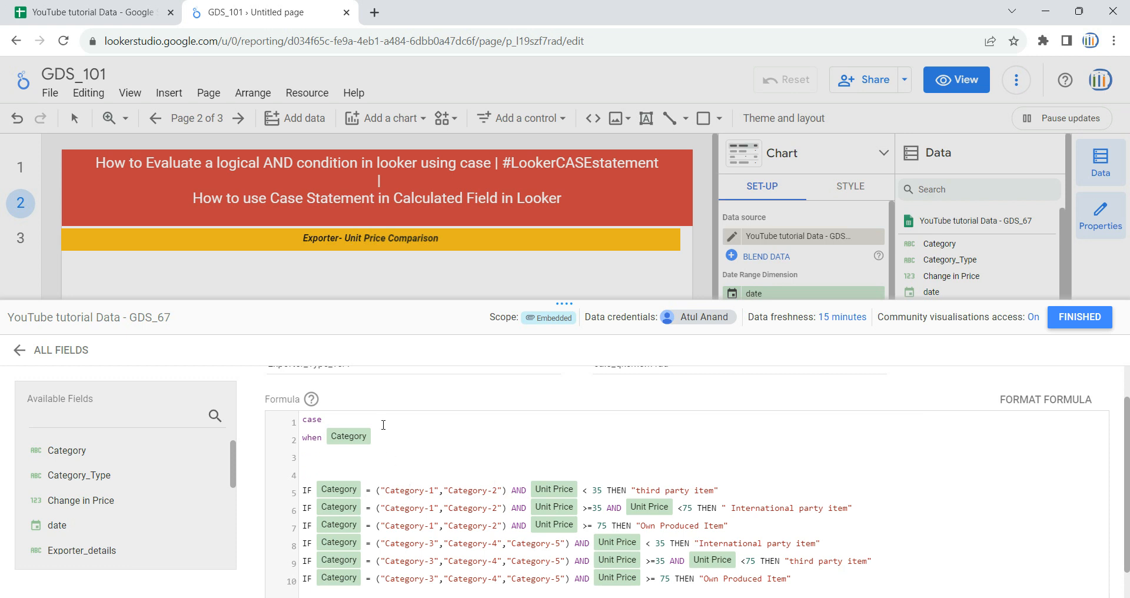
# Step: Complete the first condition as Category in ("Category-1","Category-2") using the list copied from the reference line
pyautogui.click(377, 491)
pyautogui.moveTo(377, 491); pyautogui.dragTo(506, 492)
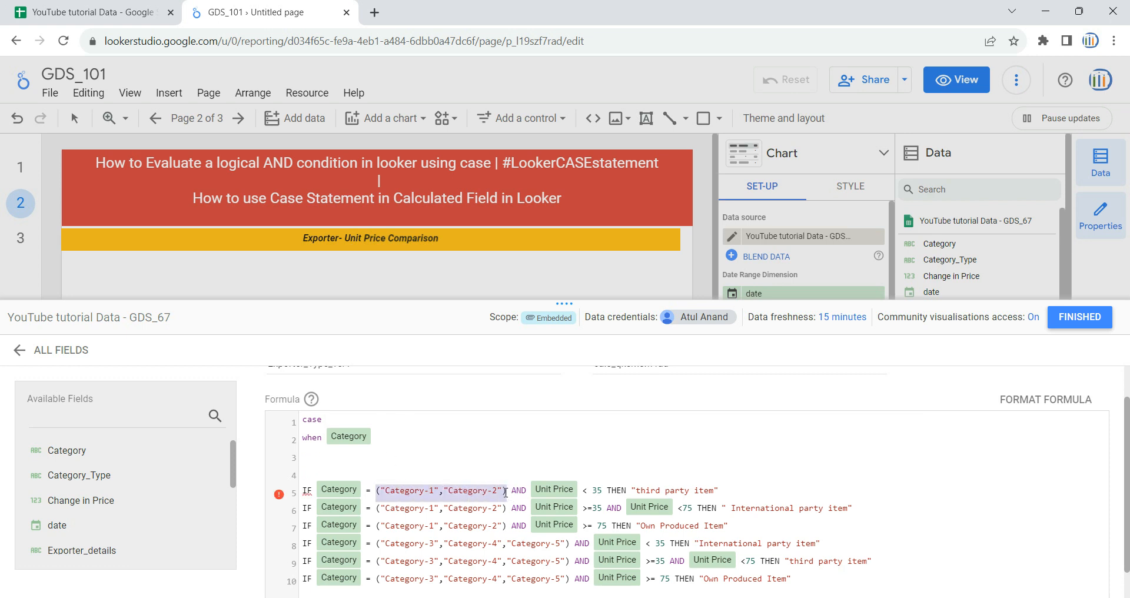
pyautogui.click(441, 441)
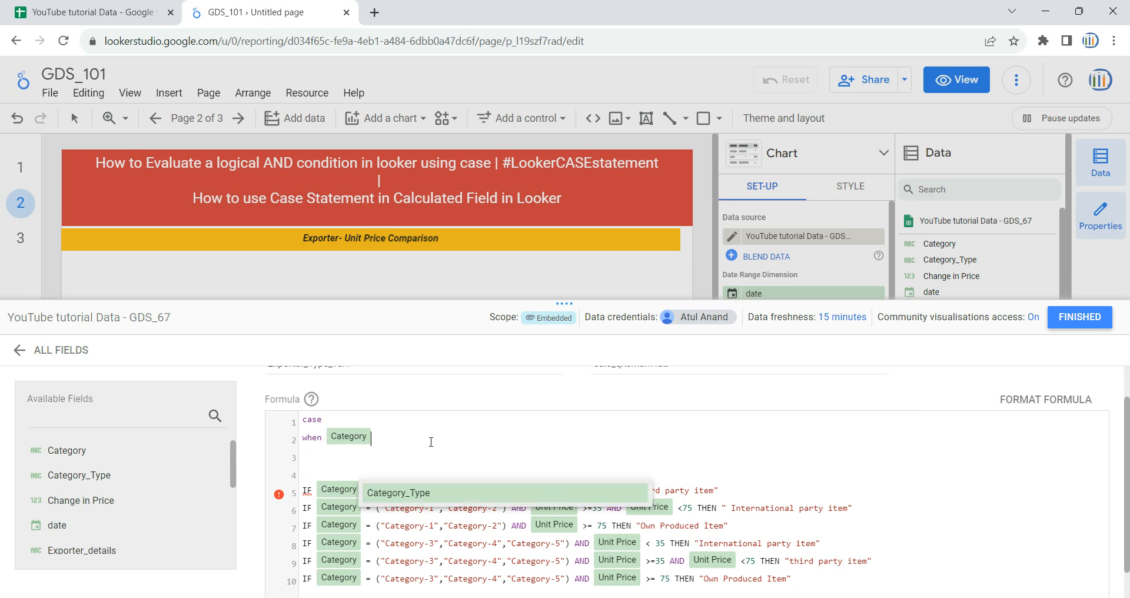
pyautogui.write('in')
pyautogui.write('("Category-1","Category-2")')
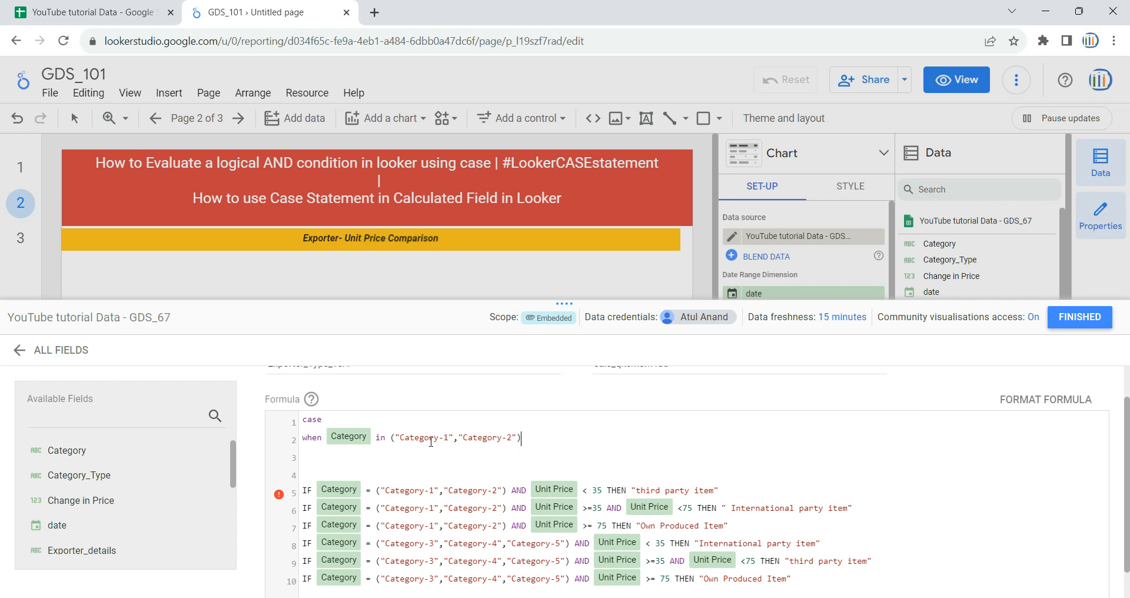
# Step: Extend the first when clause with and unitprice<35 then "thrid party item"
pyautogui.write('and unitprice<35 then th')
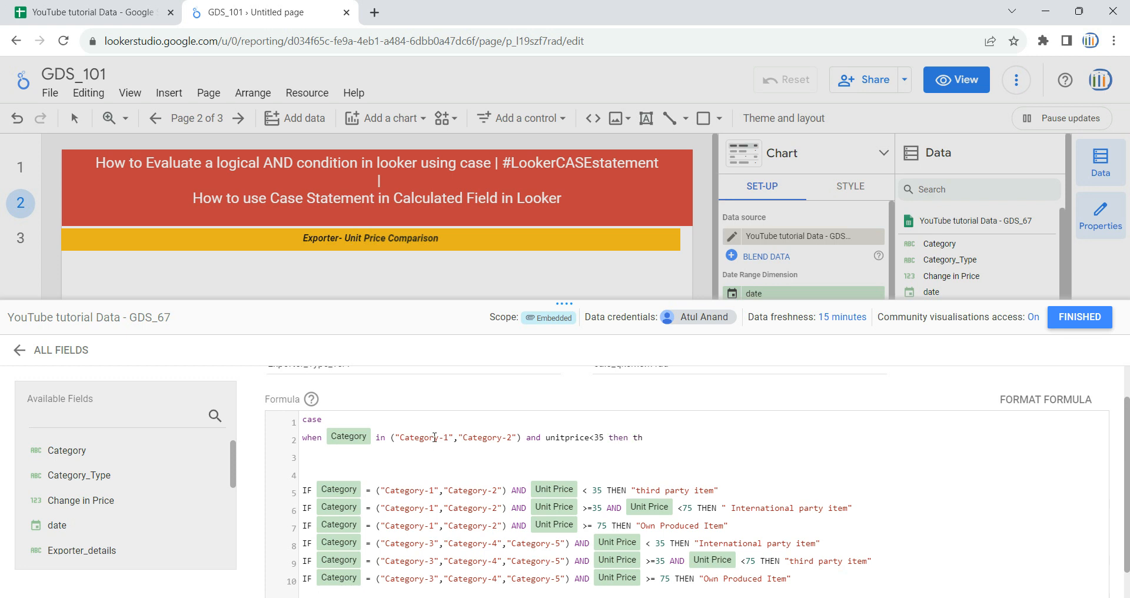
pyautogui.press('BackSpace')
pyautogui.write('"thrif')
pyautogui.write(' party item')
# Step: Duplicate the first when clause onto a new line below it
pyautogui.moveTo(733, 443); pyautogui.dragTo(298, 446)
pyautogui.hotkey('ctrl', 'c')
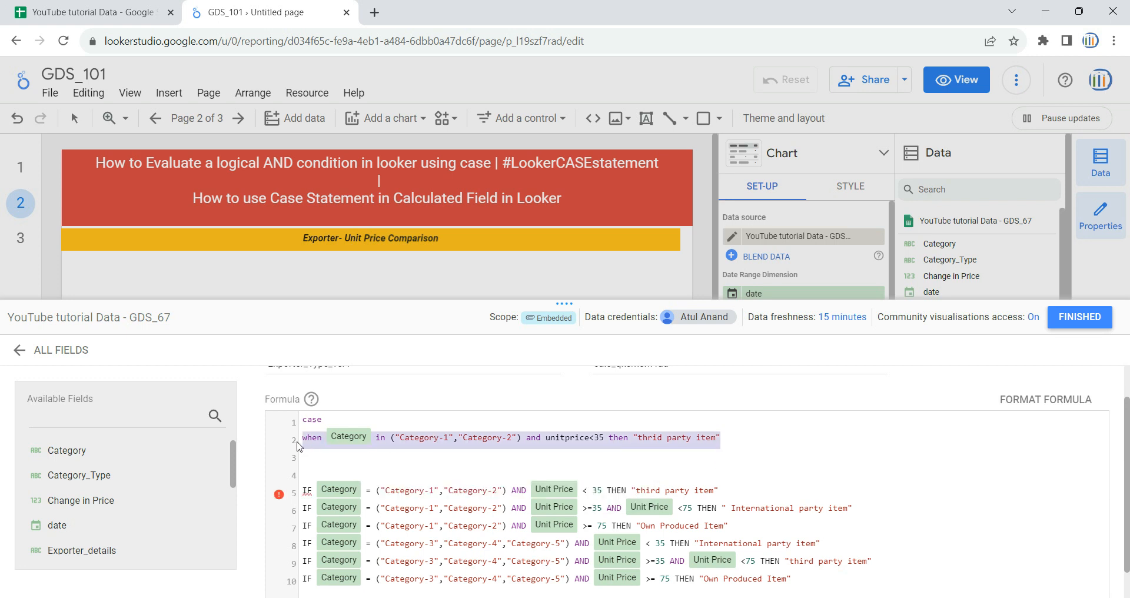
pyautogui.press('Right')
pyautogui.press('Return')
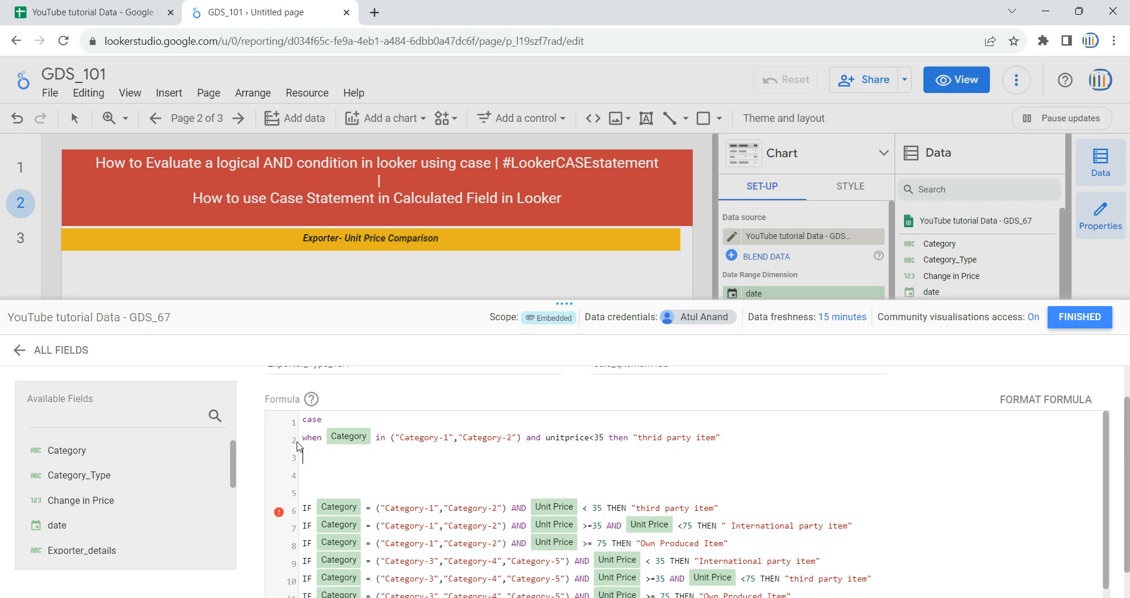
pyautogui.hotkey('ctrl', 'v')
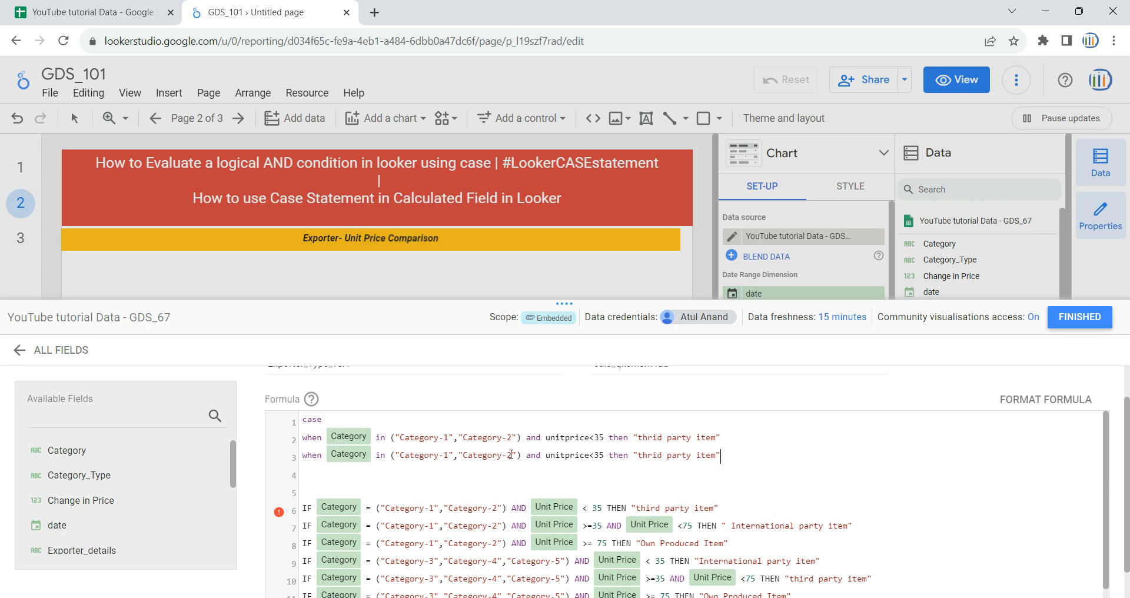
# Step: Change the second clause's condition to unitprice>=35 and Unit Price<75
pyautogui.click(595, 457)
pyautogui.press('BackSpace')
pyautogui.write('>=35 and Unit')
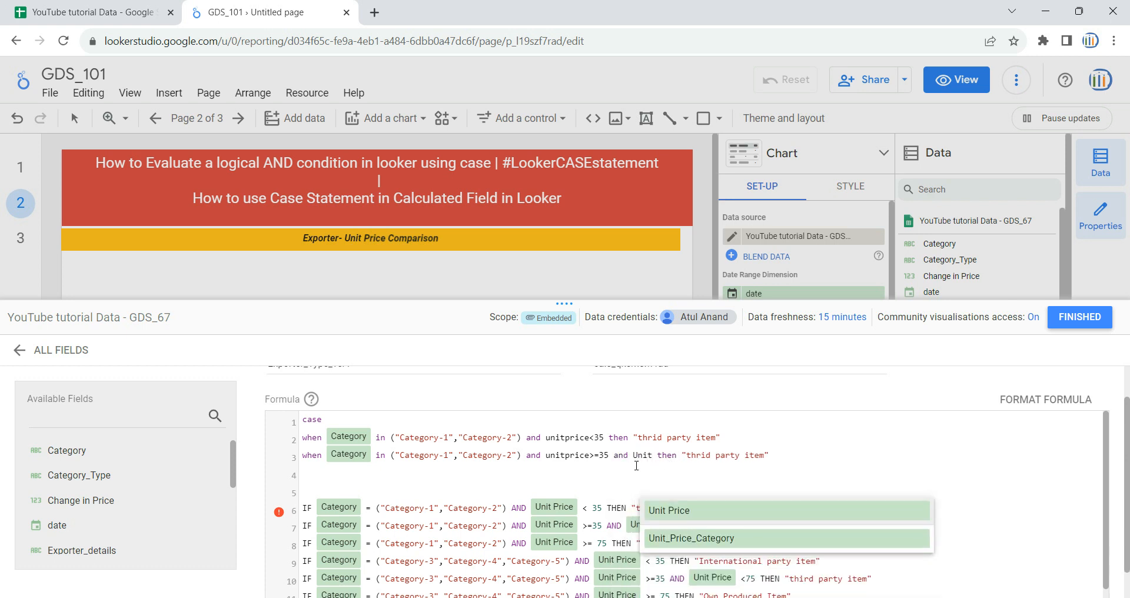
pyautogui.click(691, 509)
pyautogui.write('<75')
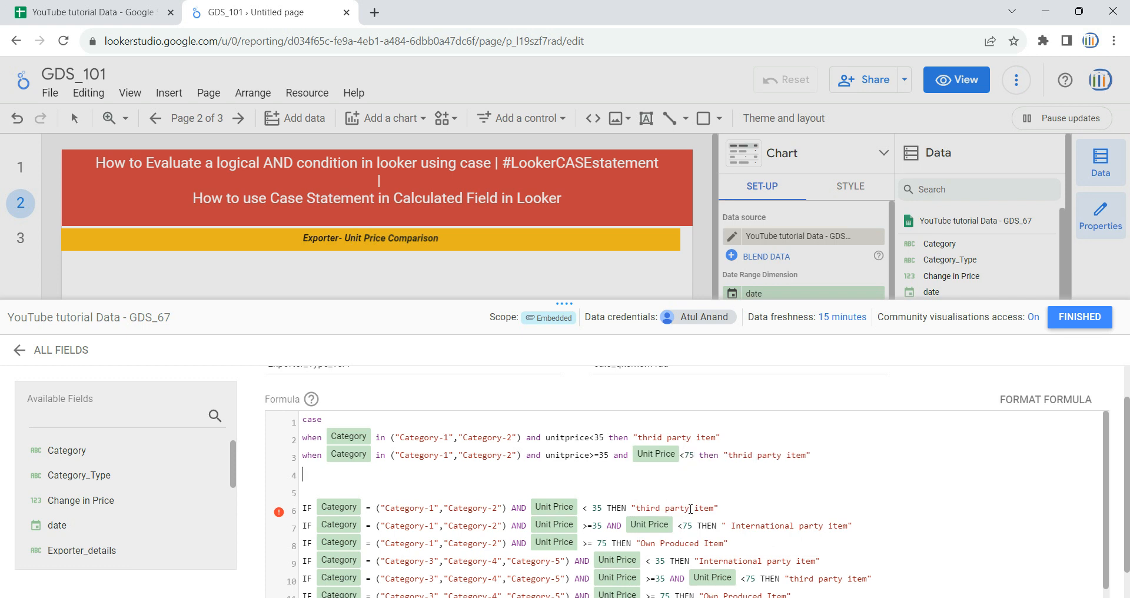
# Step: Set the second clause's result to "International party item" by copying it from the reference formula
pyautogui.moveTo(731, 525); pyautogui.dragTo(849, 526)
pyautogui.hotkey('ctrl', 'c')
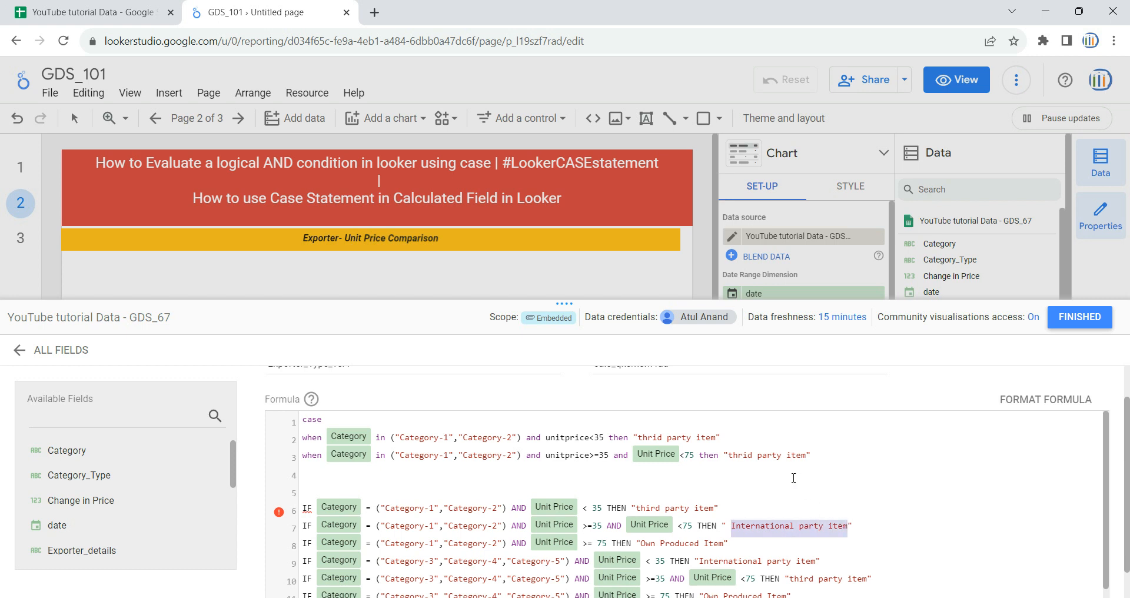
pyautogui.moveTo(727, 455); pyautogui.dragTo(807, 455)
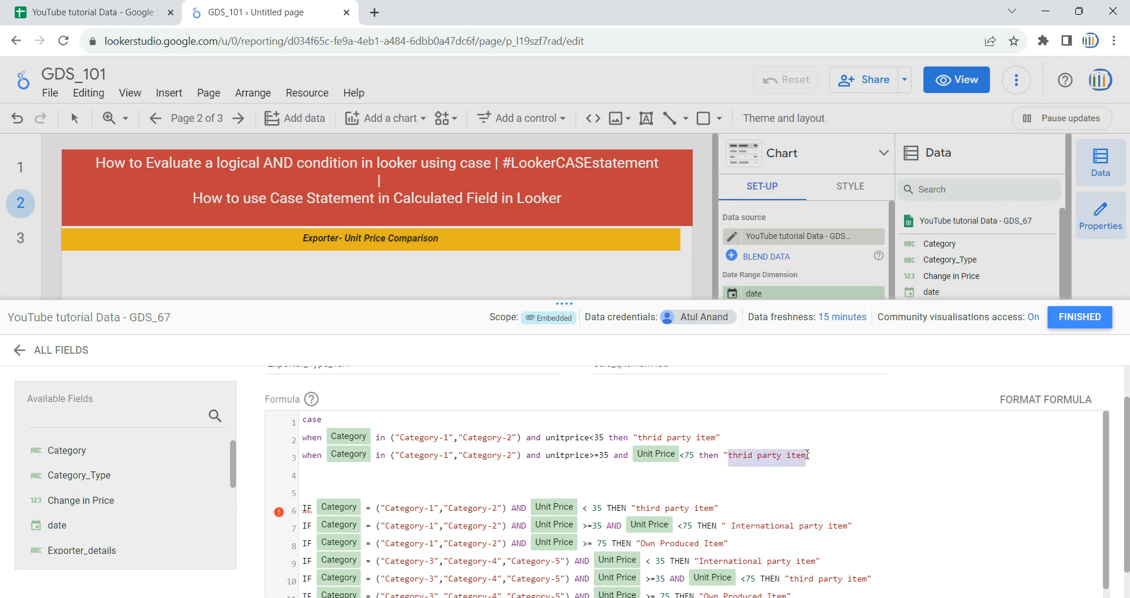
pyautogui.hotkey('ctrl', 'v')
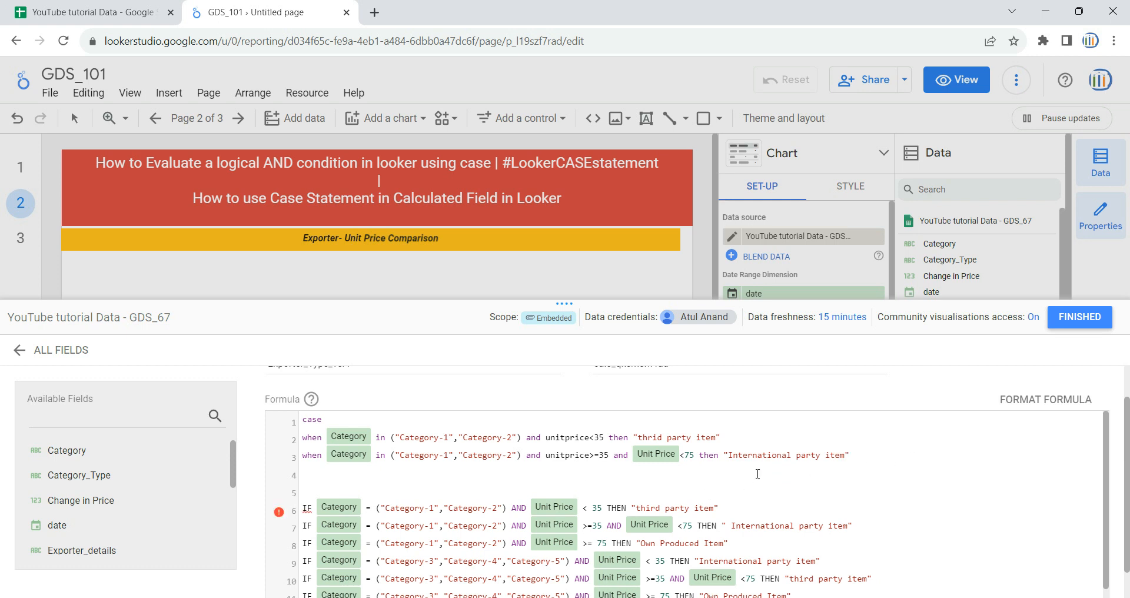
pyautogui.hotkey('ctrl', 'v')
# Step: Copy the first when clause to a third line and change its condition to unitprice>75
pyautogui.moveTo(720, 438); pyautogui.dragTo(299, 443)
pyautogui.hotkey('ctrl', 'c')
pyautogui.click(420, 473)
pyautogui.moveTo(419, 473); pyautogui.dragTo(302, 474)
pyautogui.hotkey('ctrl', 'v')
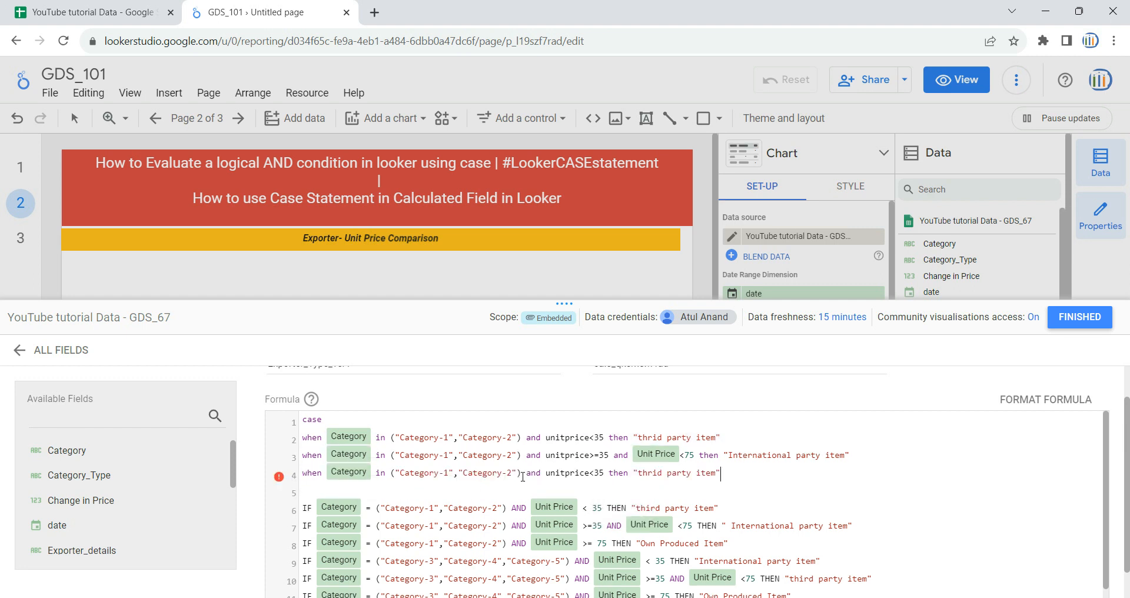
pyautogui.press('BackSpace')
pyautogui.write('>')
pyautogui.press('BackSpace')
pyautogui.write('7')
# Step: Set the third clause's result to "Own Produced Item" copied from the reference formula
pyautogui.moveTo(725, 543); pyautogui.dragTo(644, 545)
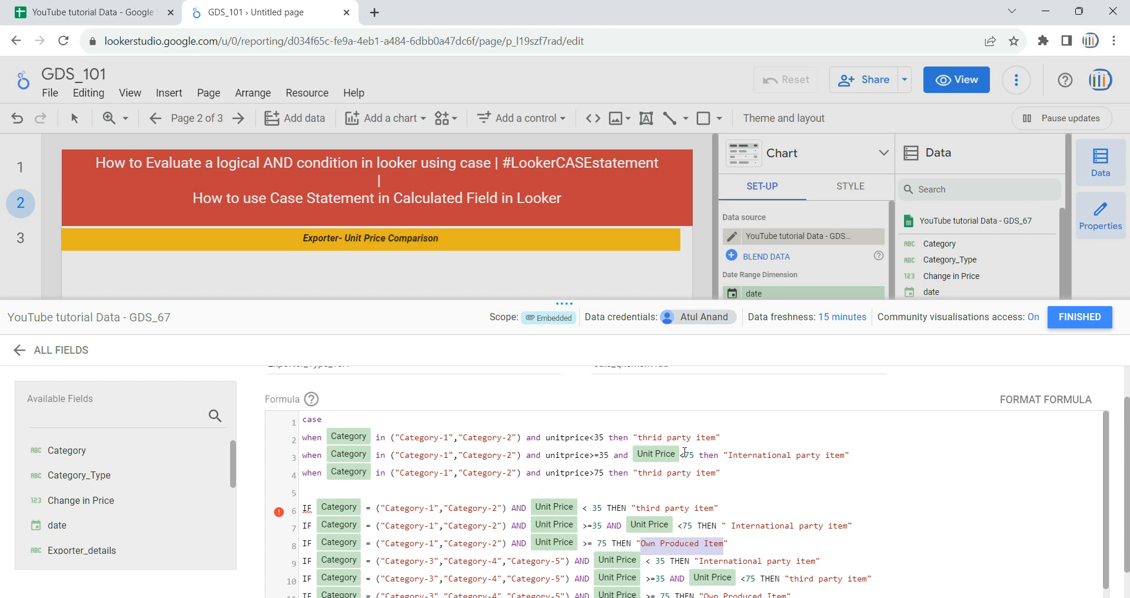
pyautogui.moveTo(716, 472); pyautogui.dragTo(638, 474)
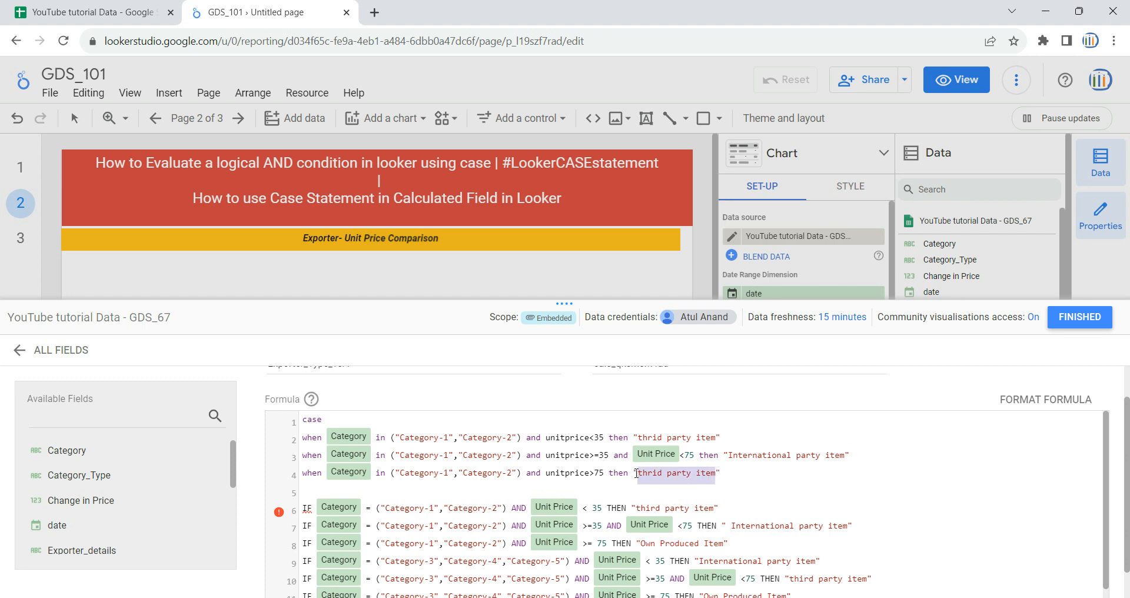
pyautogui.hotkey('ctrl', 'v')
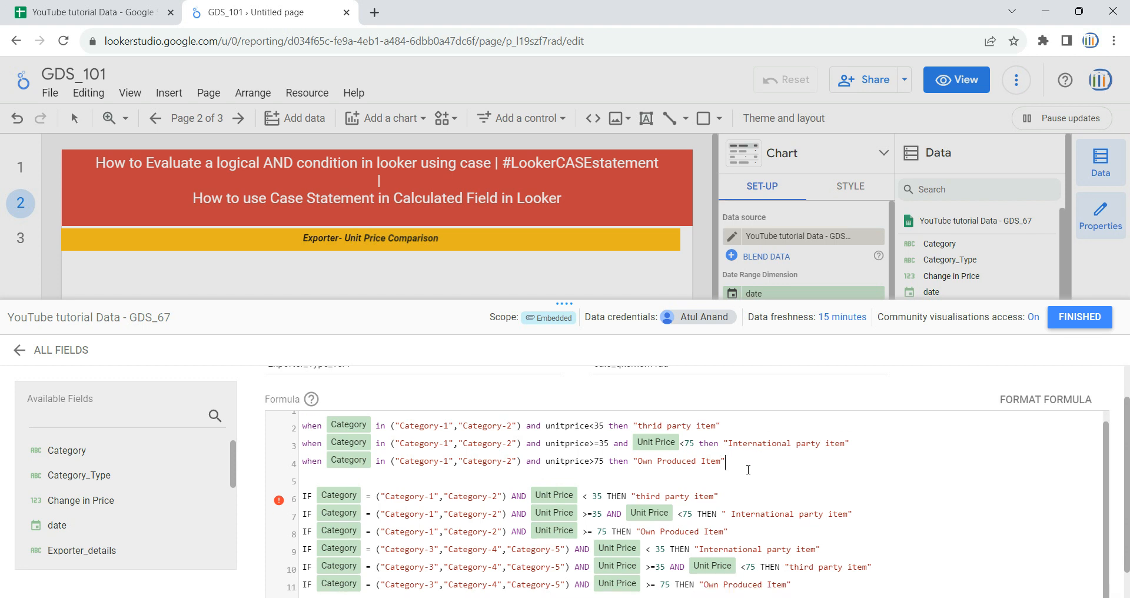
# Step: Delete the three Category-1/Category-2 IF lines from the pasted reference formula and close the gap
pyautogui.moveTo(727, 475); pyautogui.dragTo(290, 447)
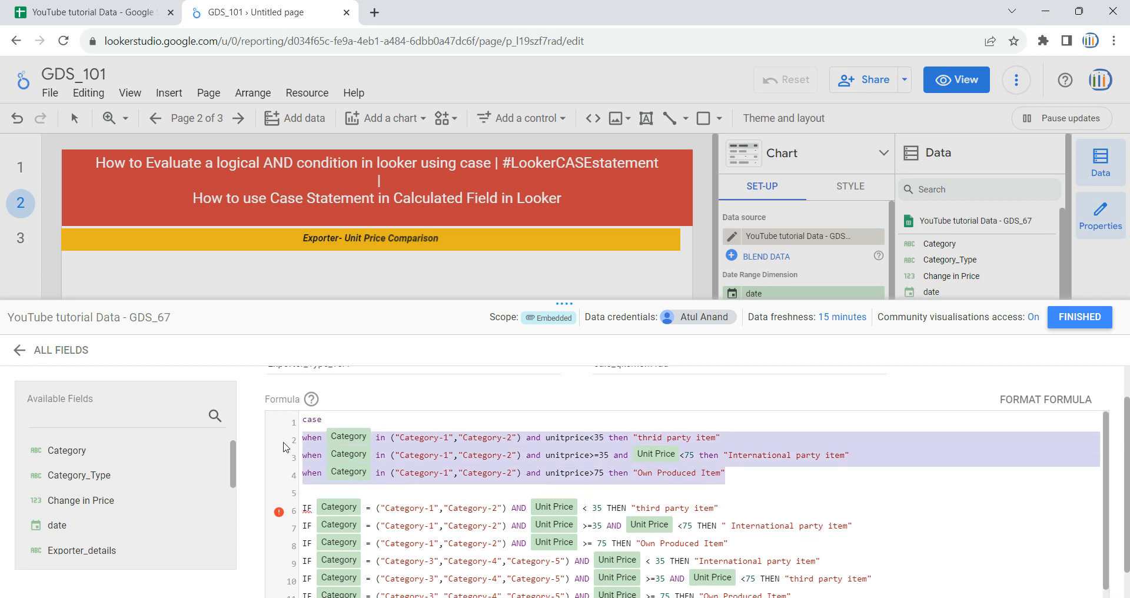
pyautogui.click(709, 458)
pyautogui.moveTo(785, 471); pyautogui.dragTo(300, 446)
pyautogui.moveTo(748, 542); pyautogui.dragTo(293, 511)
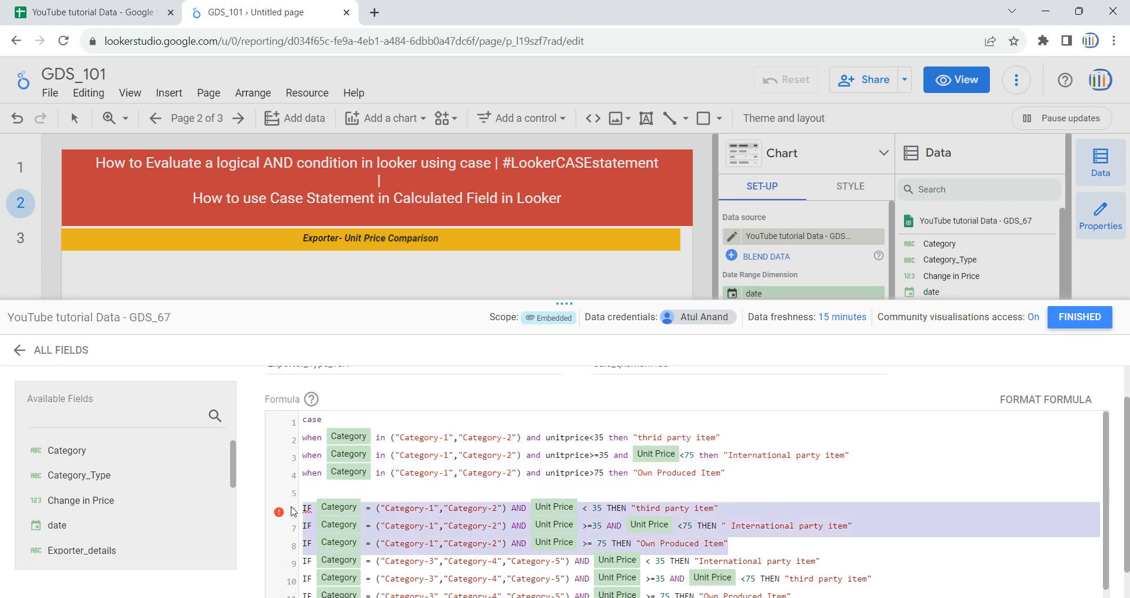
pyautogui.press('BackSpace')
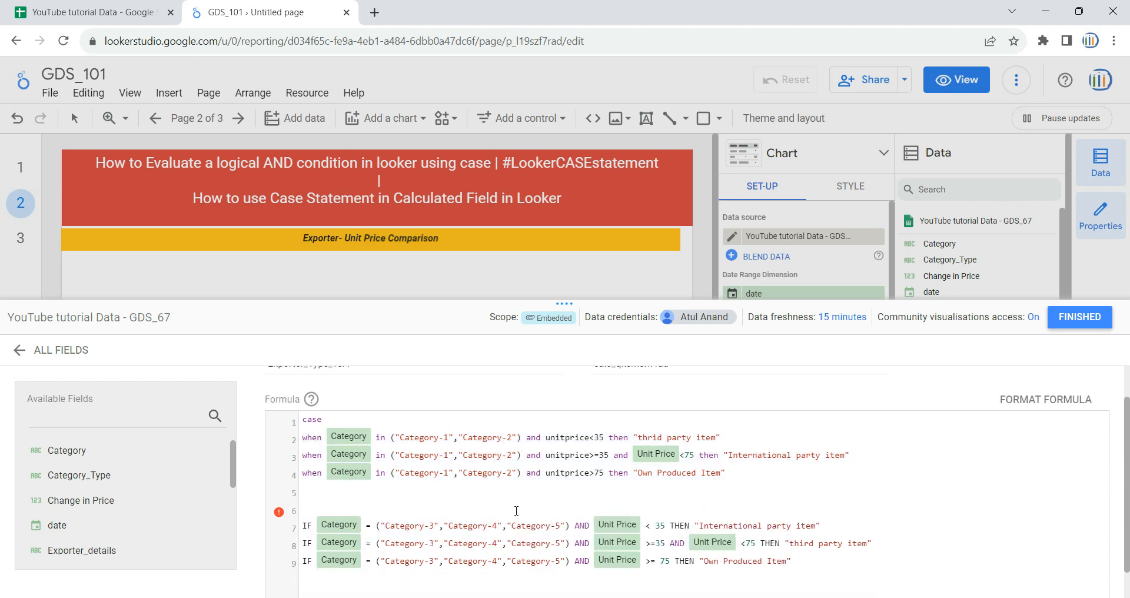
pyautogui.press('BackSpace')
pyautogui.press('BackSpace')
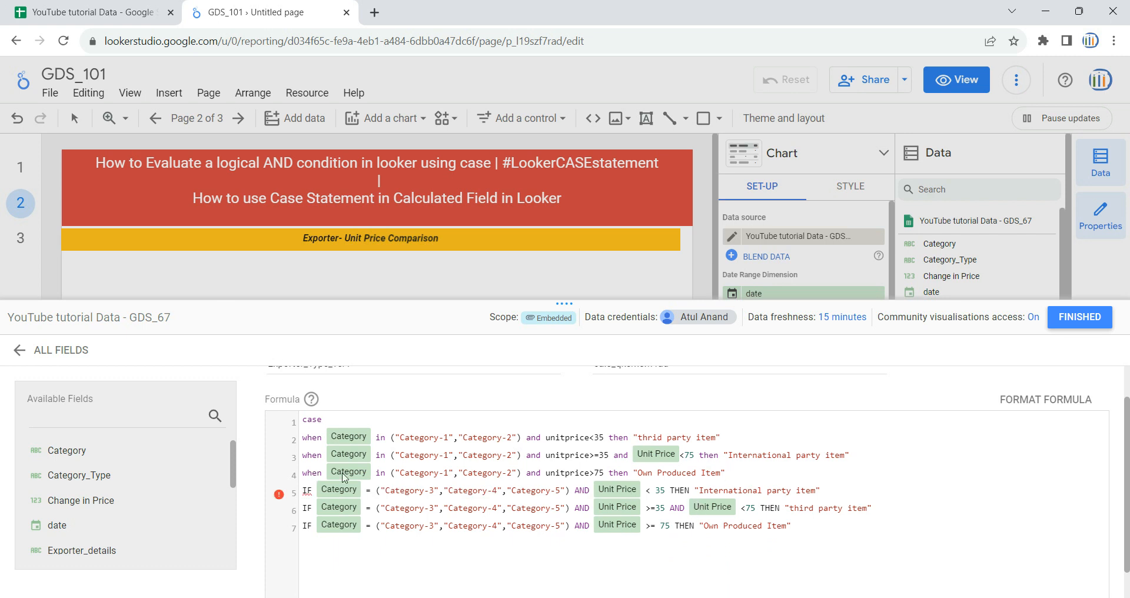
# Step: Convert the first remaining IF line into a when clause using Category in for Category-3, Category-4 and Category-5
pyautogui.moveTo(392, 473); pyautogui.dragTo(287, 472)
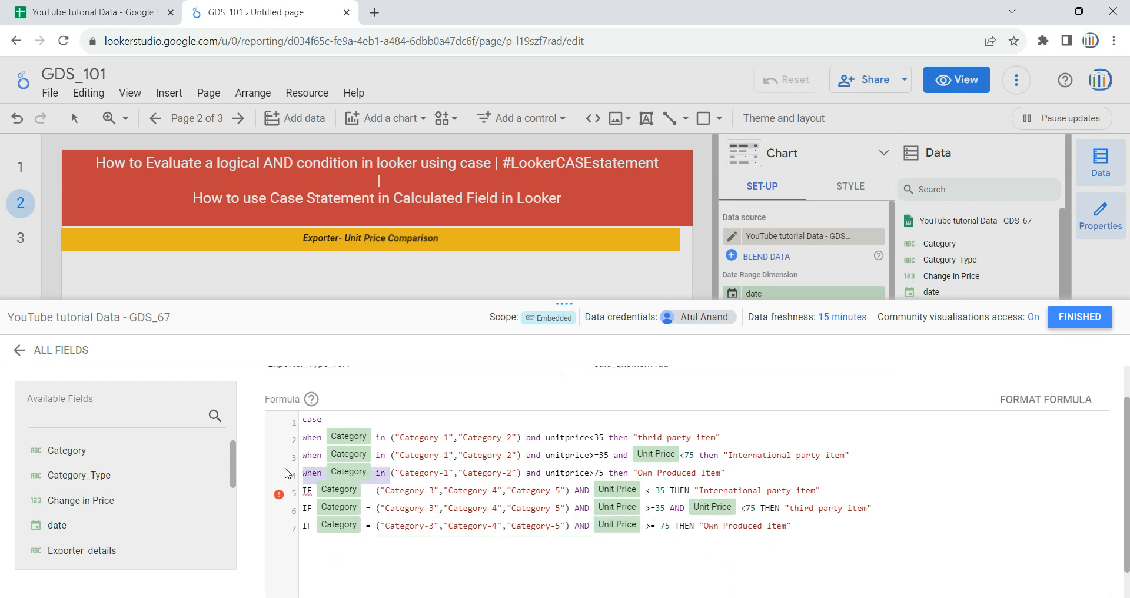
pyautogui.doubleClick(313, 491)
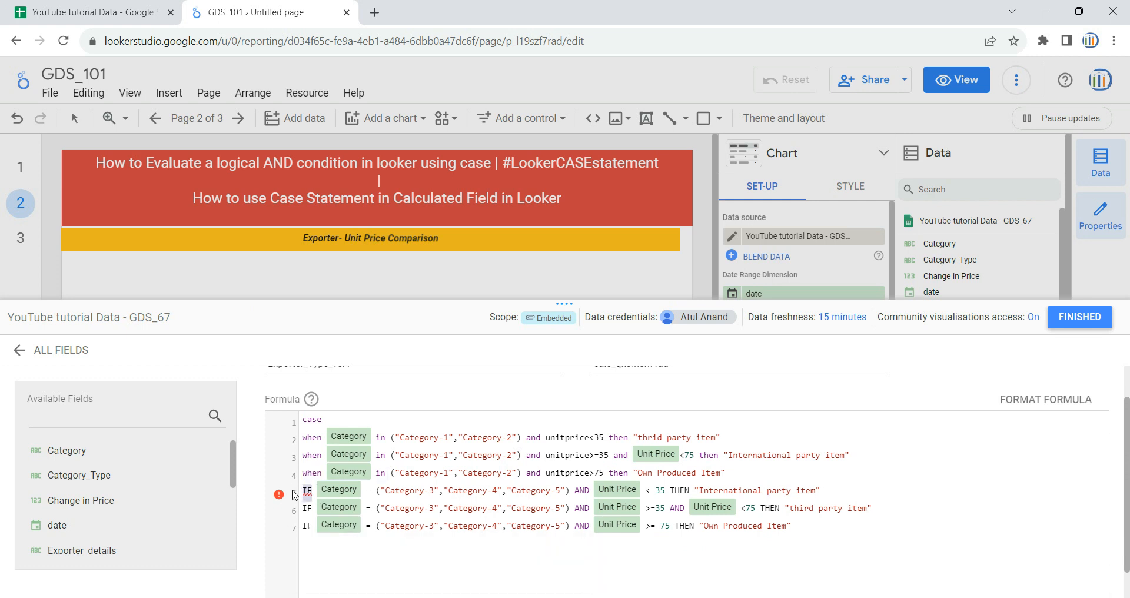
pyautogui.hotkey('ctrl', 'v')
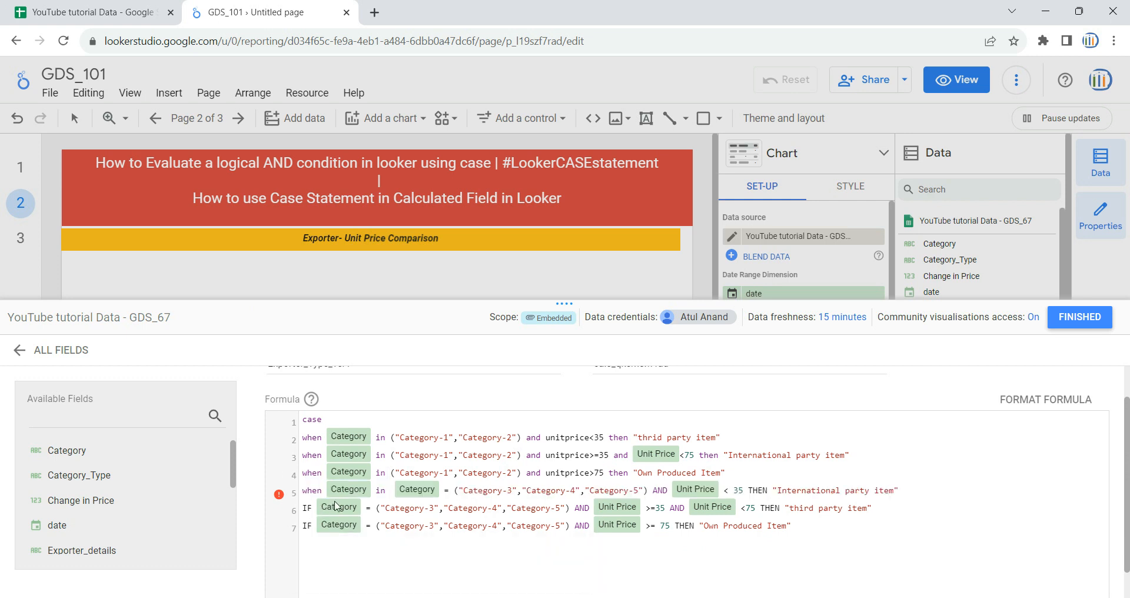
pyautogui.press('Delete')
pyautogui.press('Delete')
pyautogui.press('Delete')
pyautogui.press('Delete')
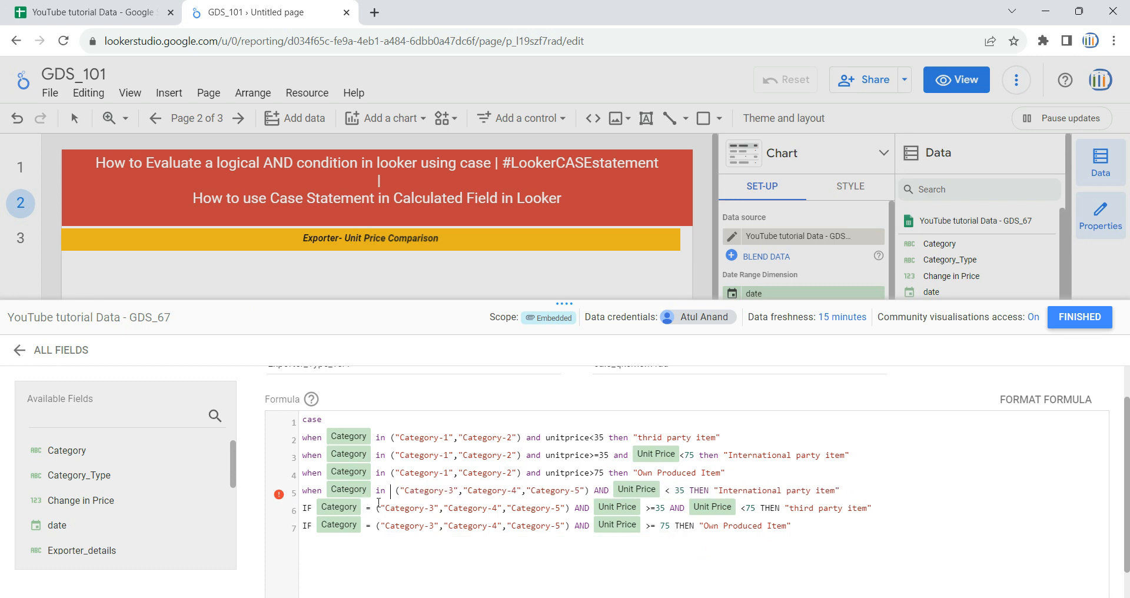
# Step: Replace the IF Category = beginning of the last two lines with when Category in
pyautogui.click(377, 510)
pyautogui.hotkey('shift', 'Home')
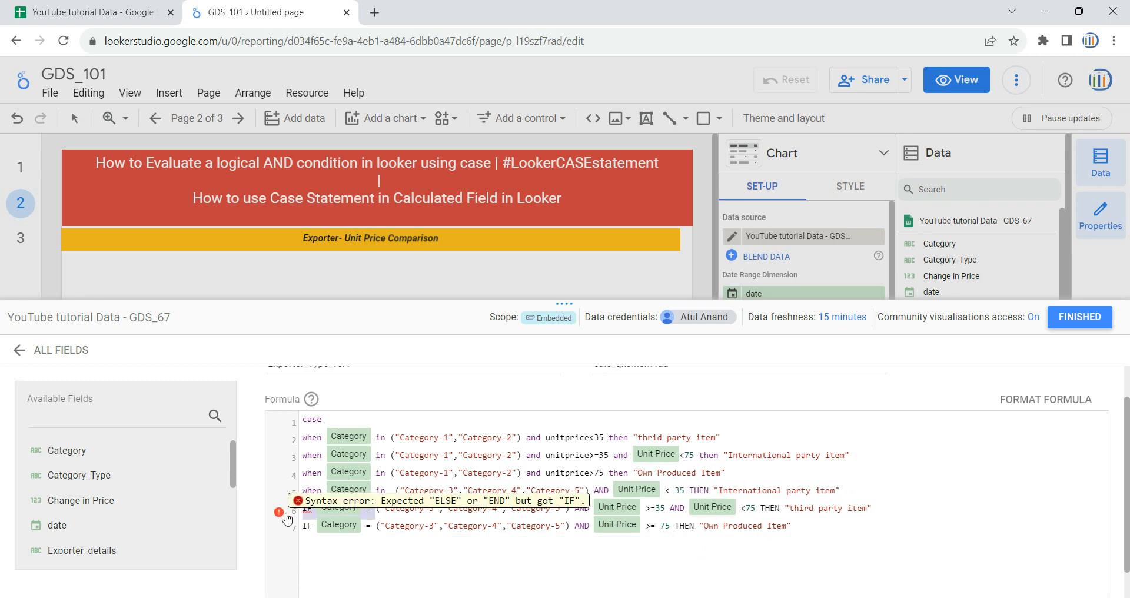
pyautogui.hotkey('ctrl', 'v')
pyautogui.click(373, 525)
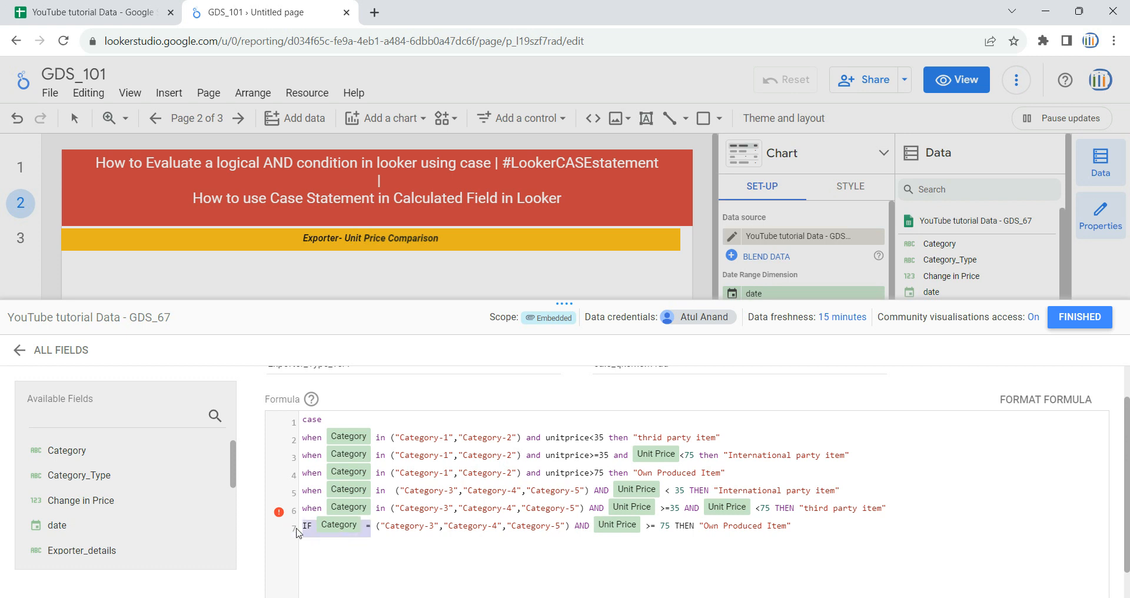
pyautogui.hotkey('shift', 'Home')
pyautogui.hotkey('ctrl', 'v')
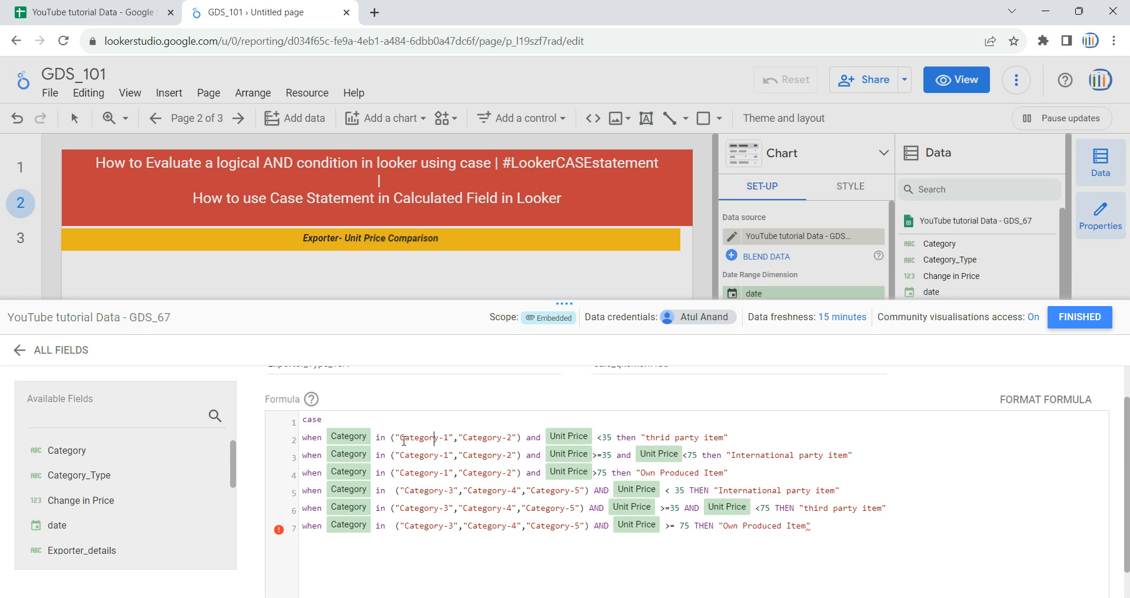
# Step: Review the Category lists and Unit Price conditions of the first three when clauses in the formula
pyautogui.moveTo(402, 439); pyautogui.dragTo(504, 437)
pyautogui.moveTo(597, 438); pyautogui.dragTo(742, 435)
pyautogui.moveTo(540, 438); pyautogui.dragTo(527, 438)
pyautogui.moveTo(303, 438); pyautogui.dragTo(518, 438)
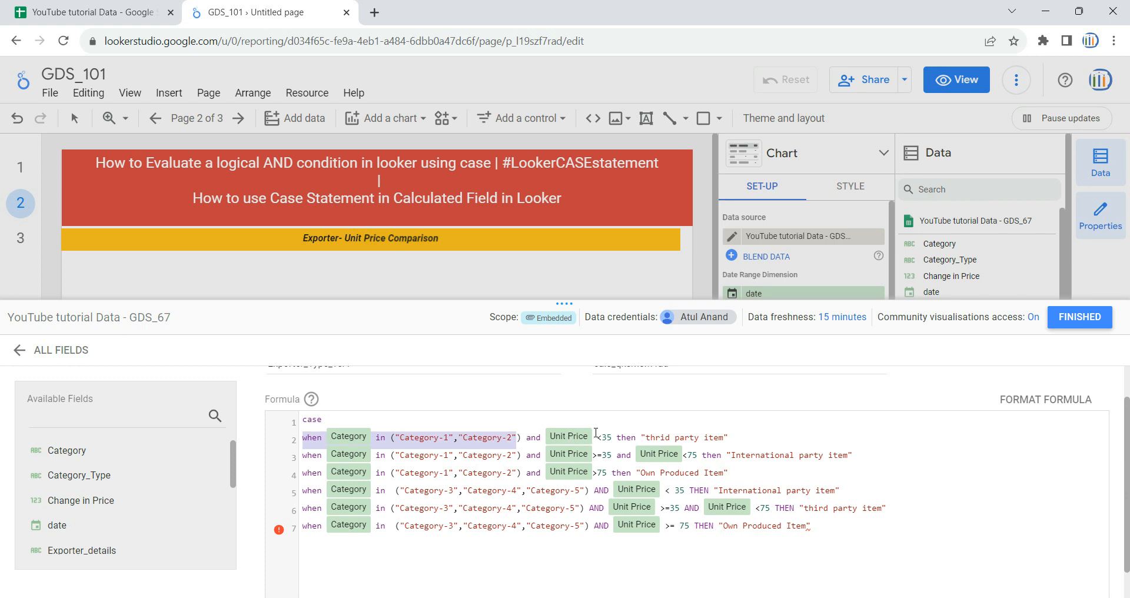
pyautogui.click(441, 446)
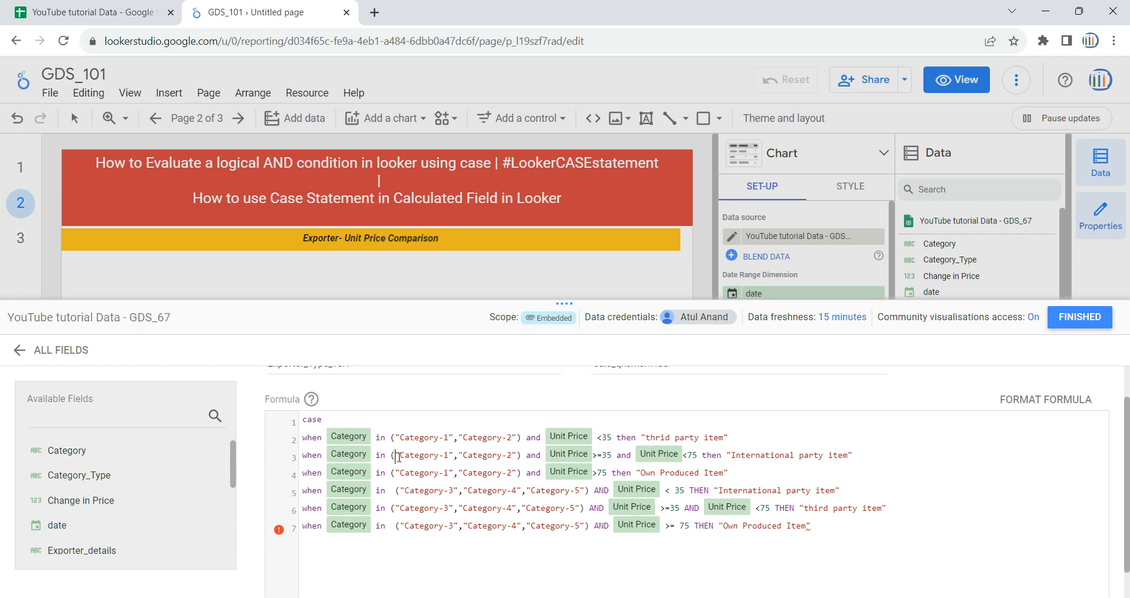
pyautogui.moveTo(402, 458); pyautogui.dragTo(506, 455)
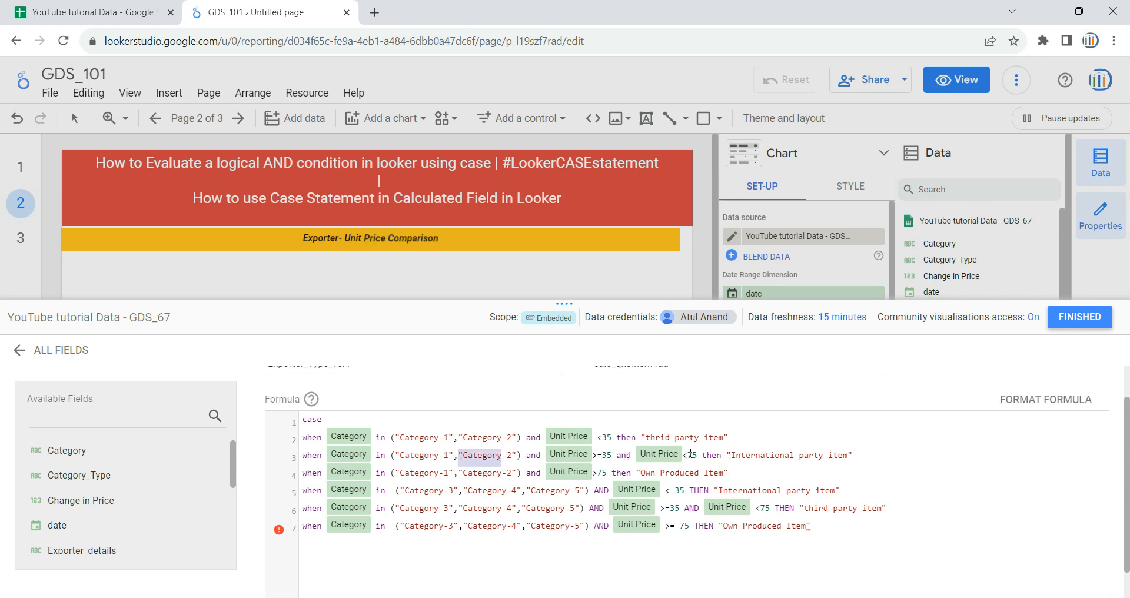
pyautogui.moveTo(616, 457); pyautogui.dragTo(567, 459)
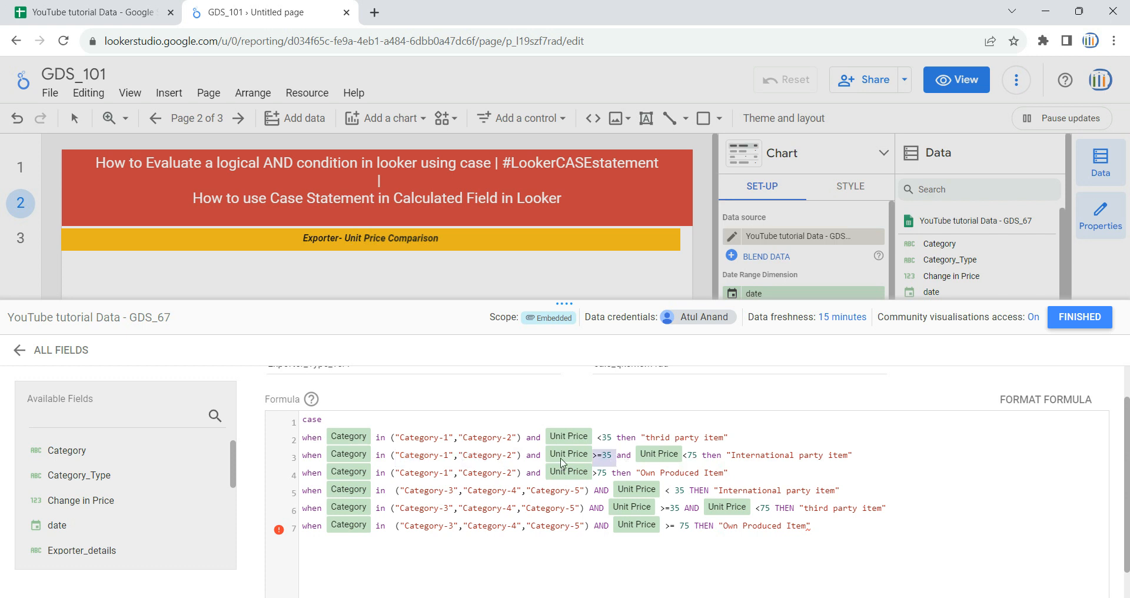
pyautogui.moveTo(402, 474); pyautogui.dragTo(431, 474)
pyautogui.moveTo(468, 475); pyautogui.dragTo(507, 474)
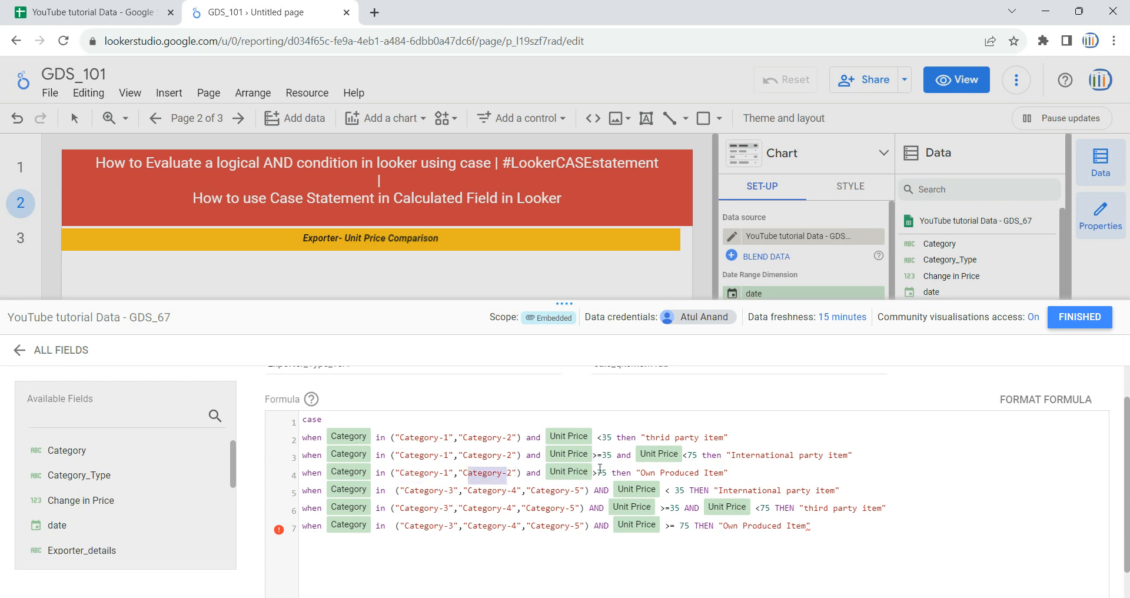
pyautogui.moveTo(612, 471); pyautogui.dragTo(545, 470)
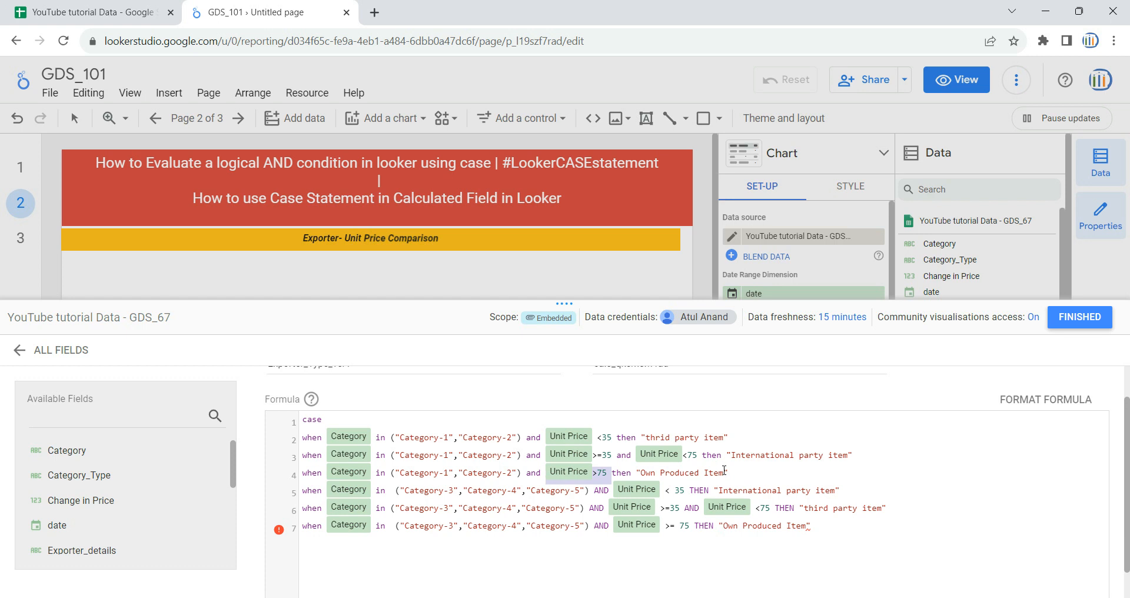
pyautogui.moveTo(724, 471); pyautogui.dragTo(639, 473)
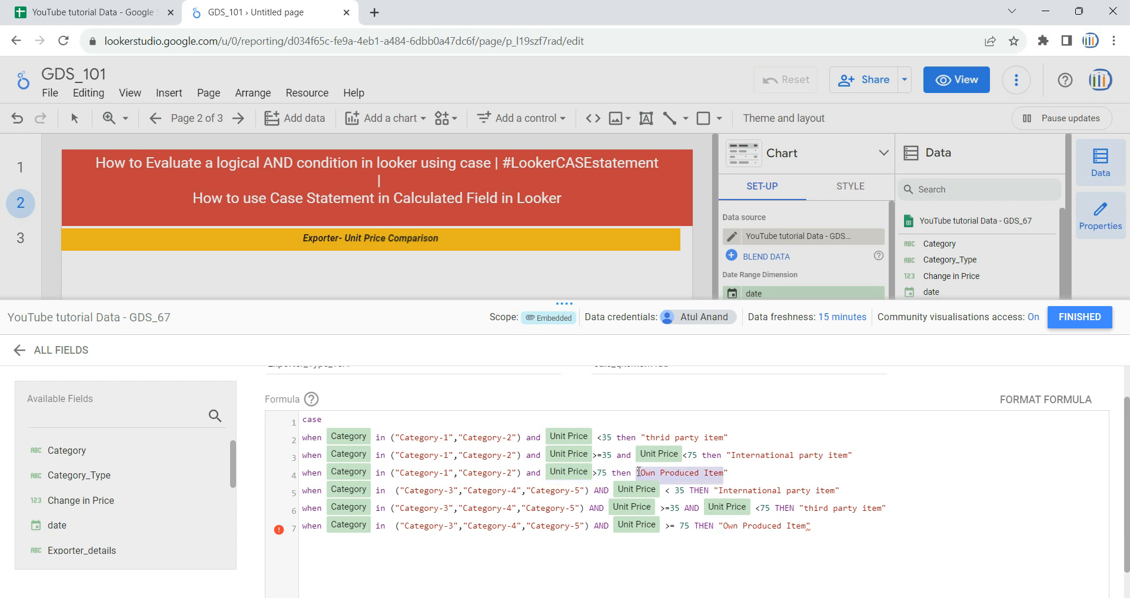
pyautogui.click(534, 491)
pyautogui.scroll(1, 445, 496)
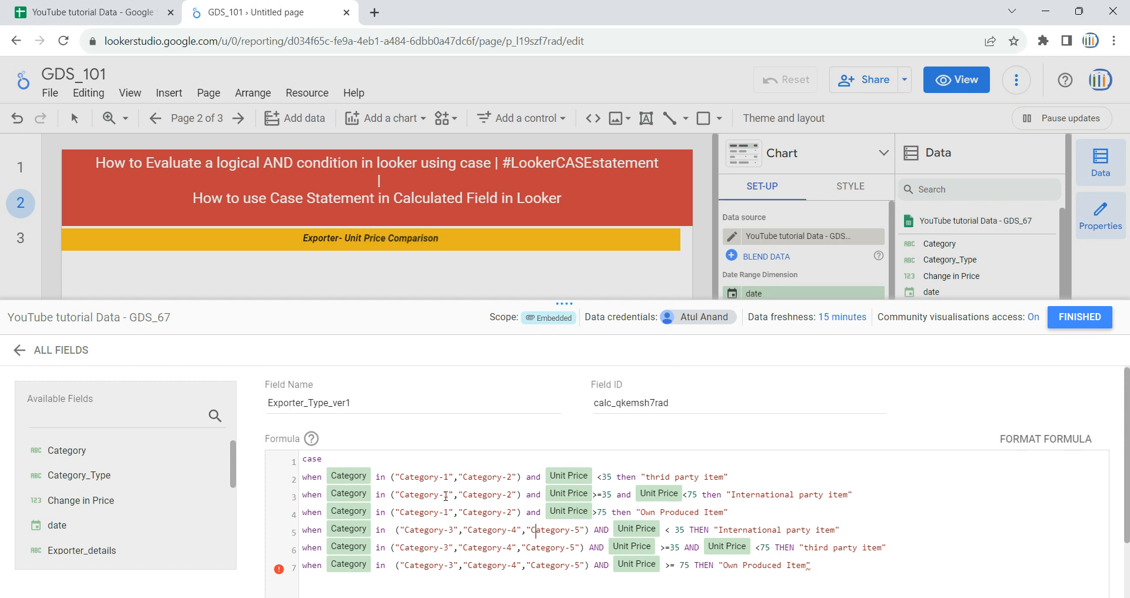
pyautogui.scroll(-2, 514, 475)
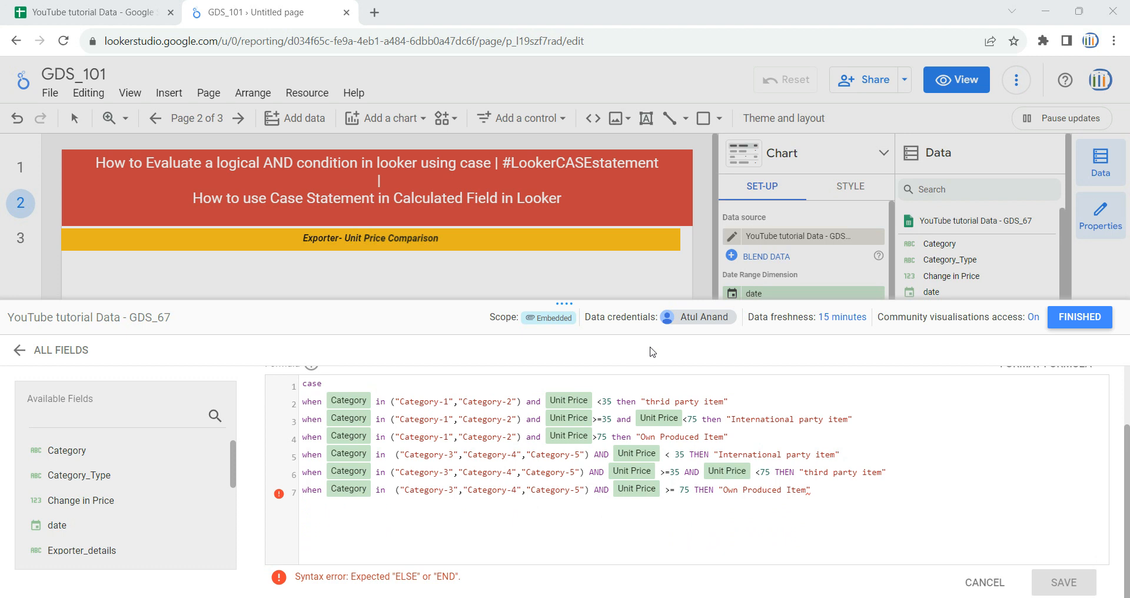
# Step: Add an else clause returning an empty string, close the CASE with end, and save the field
pyautogui.click(835, 480)
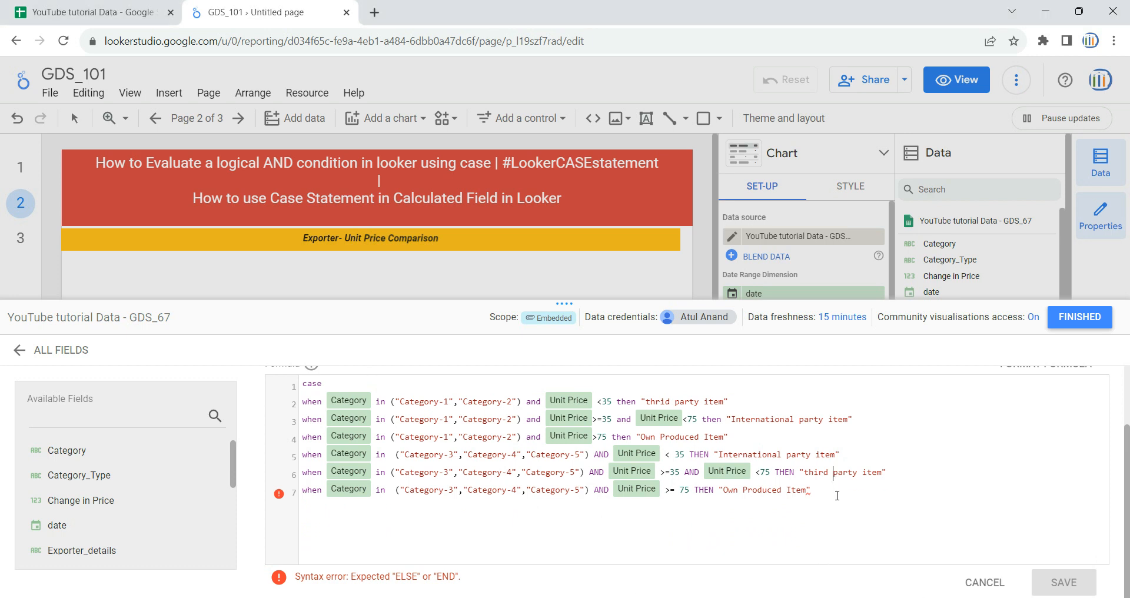
pyautogui.press('Return')
pyautogui.write('else')
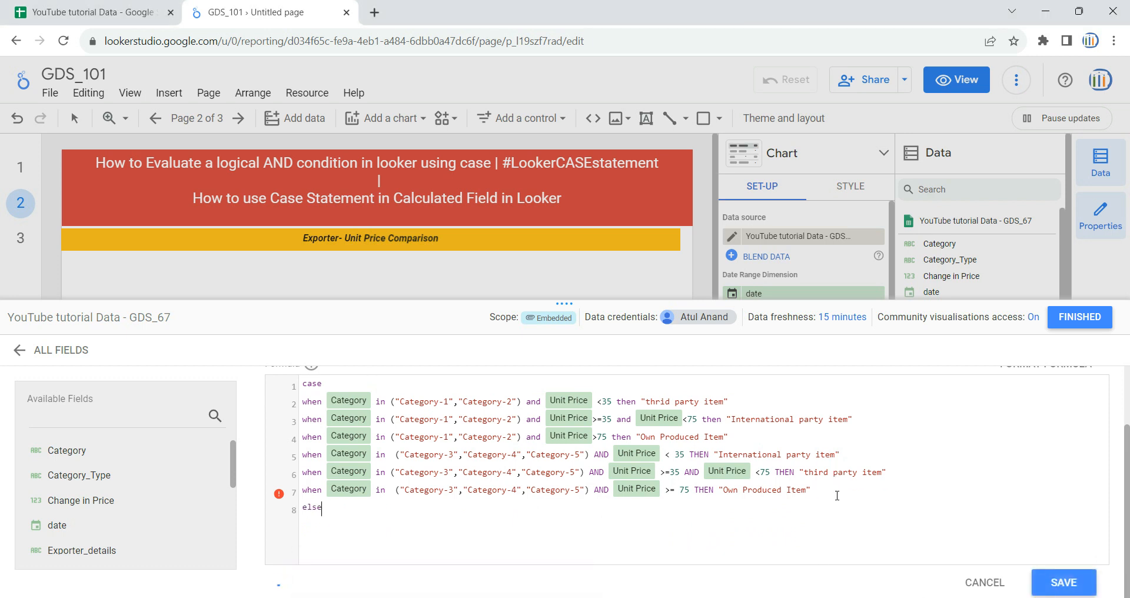
pyautogui.write(' 0')
pyautogui.write('""')
pyautogui.press('Return')
pyautogui.write('end')
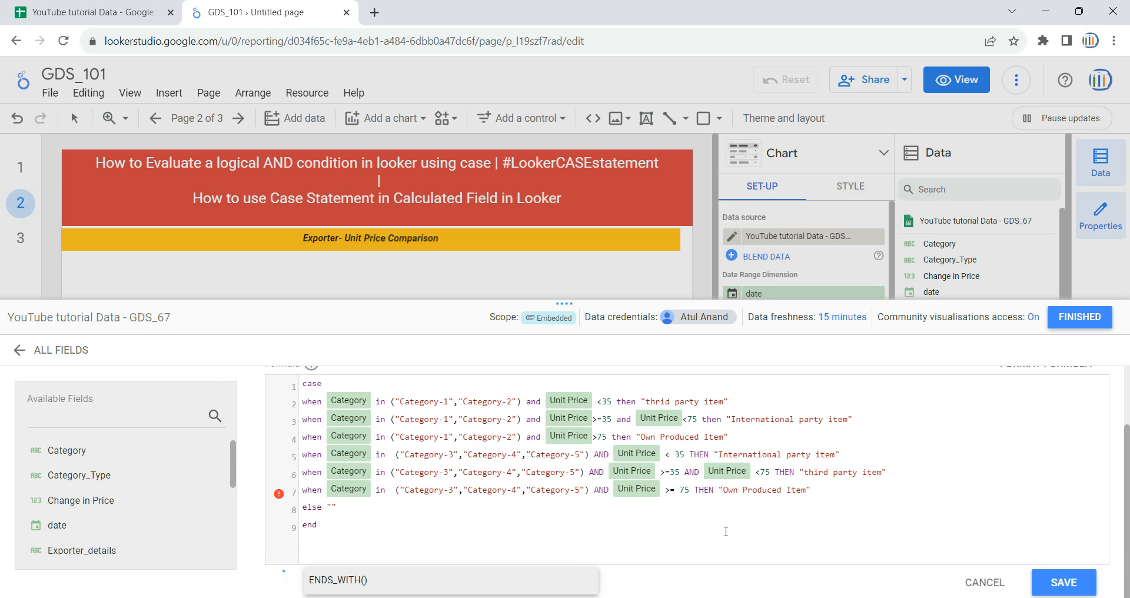
pyautogui.click(430, 516)
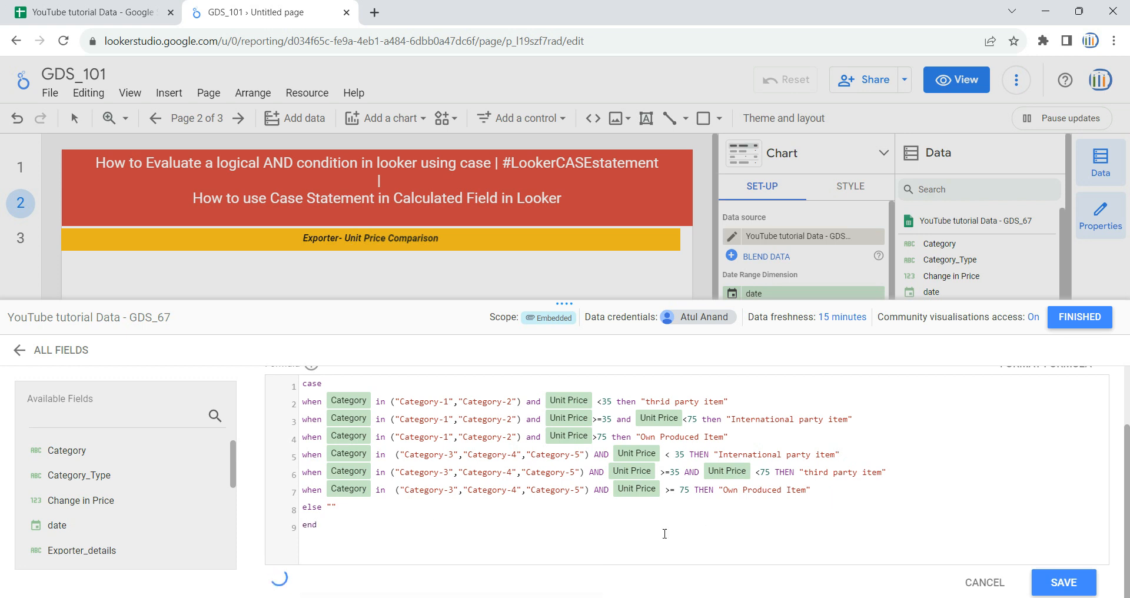
pyautogui.click(1067, 584)
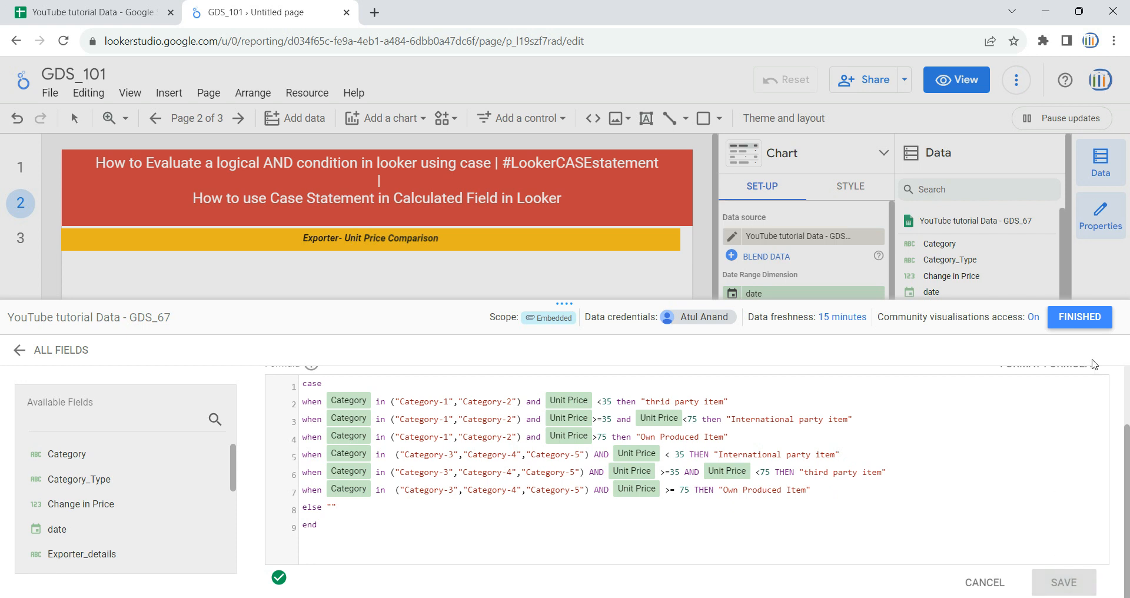
pyautogui.click(1086, 319)
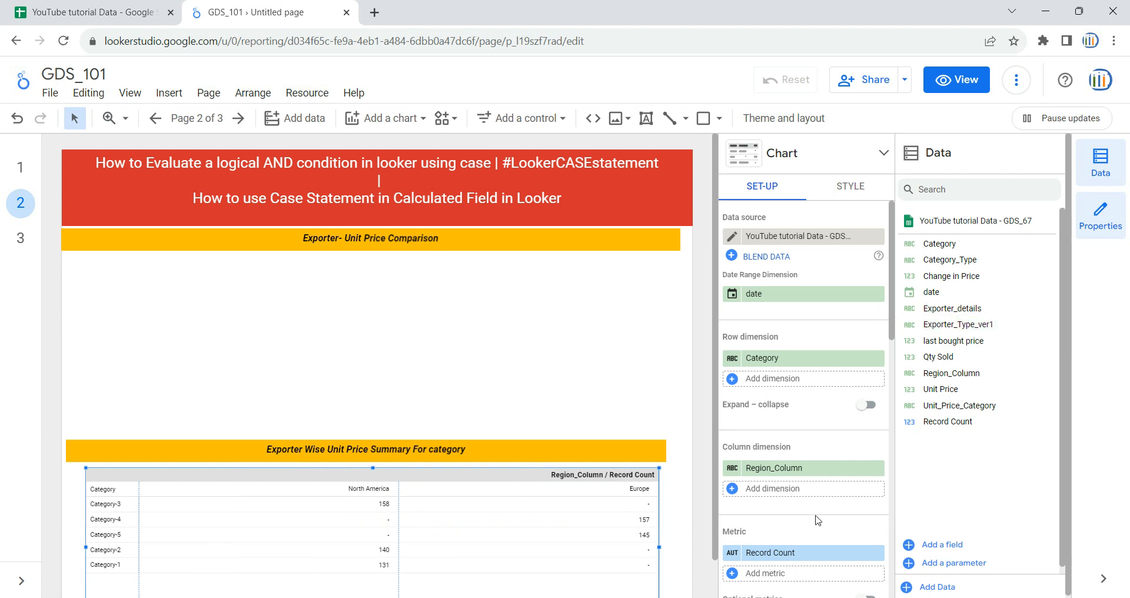
# Step: Replace the summary table's Record Count metric with Exporter_Type_ver1
pyautogui.scroll(-1, 813, 535)
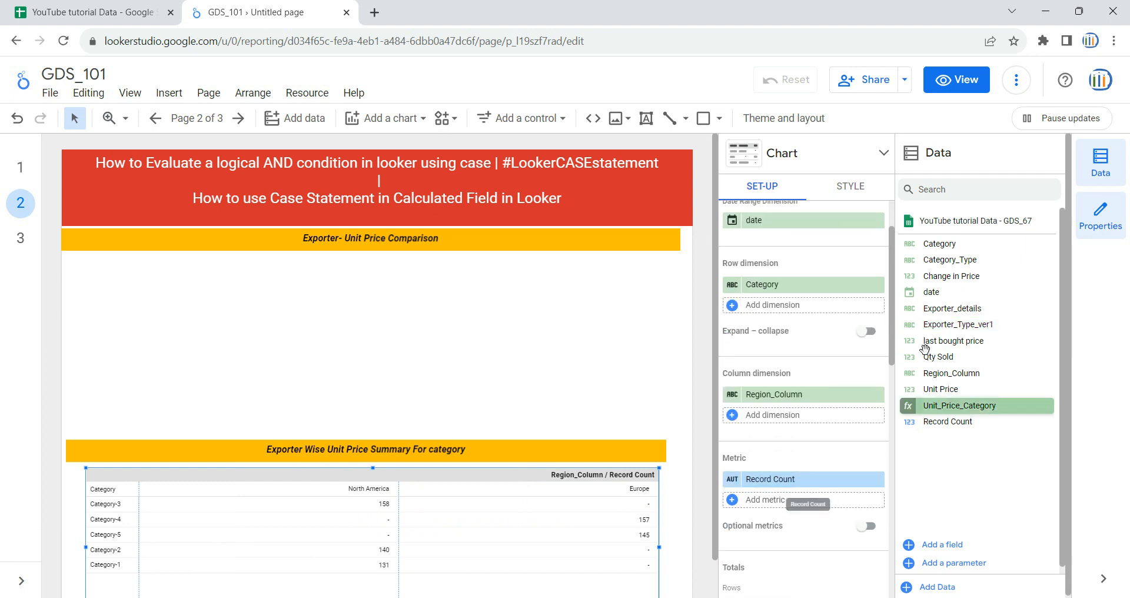
pyautogui.moveTo(937, 325); pyautogui.dragTo(811, 491)
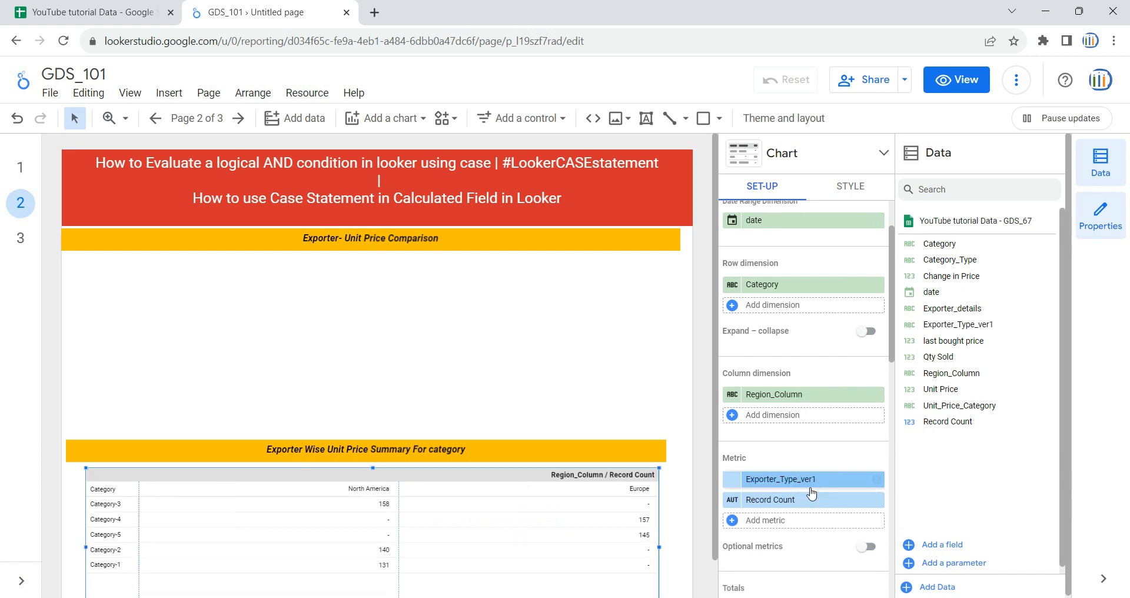
pyautogui.click(876, 500)
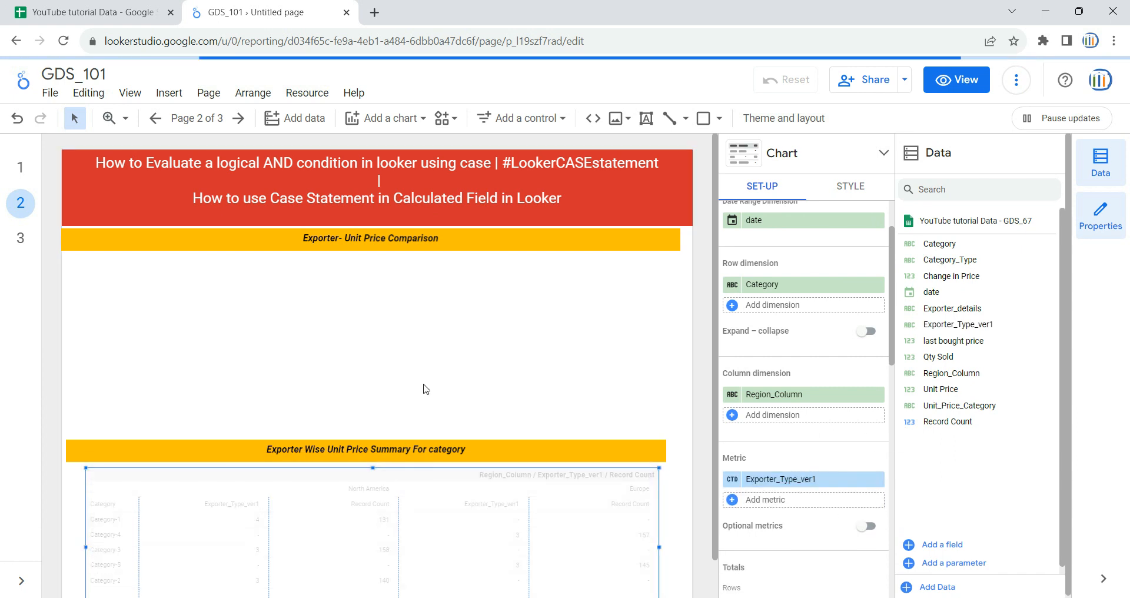
# Step: Replace the summary table's Region_Column column dimension with Exporter_Type_ver1
pyautogui.scroll(-1, 427, 388)
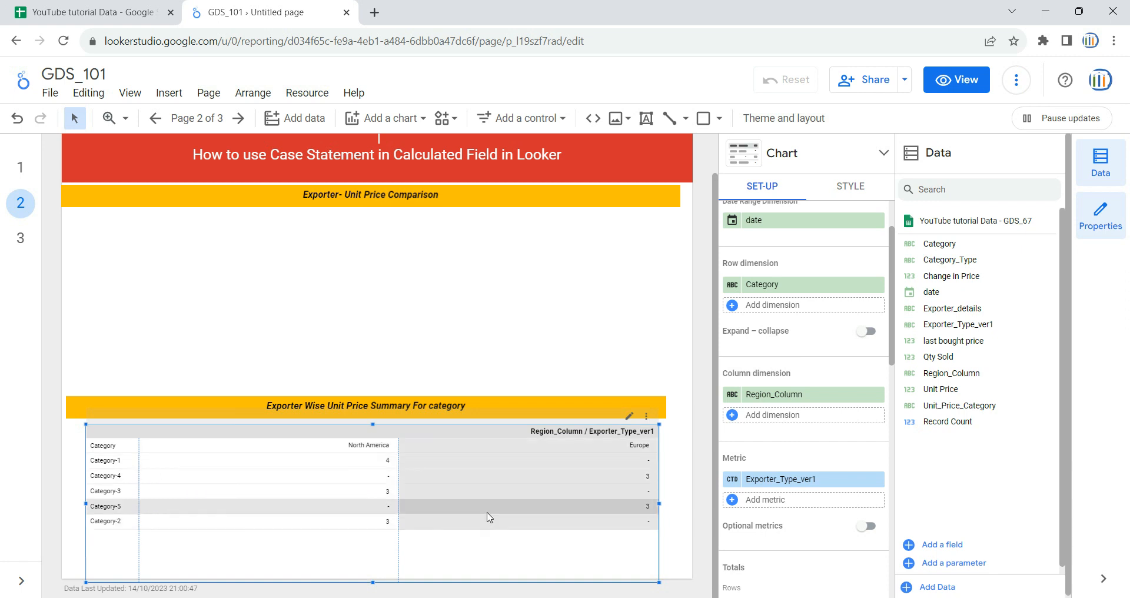
pyautogui.click(22, 170)
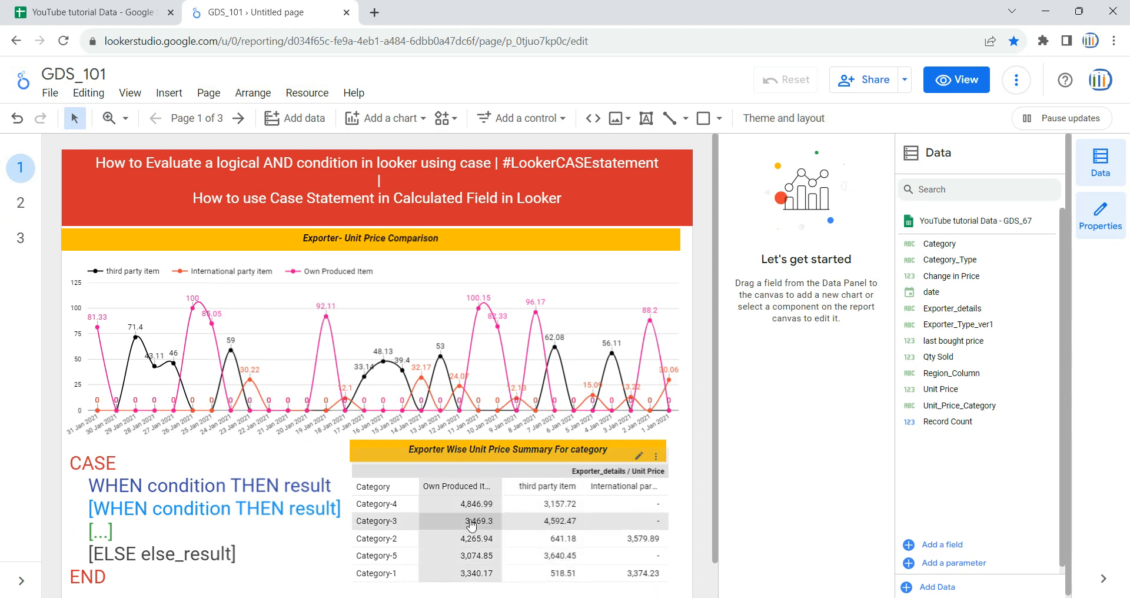
pyautogui.click(17, 204)
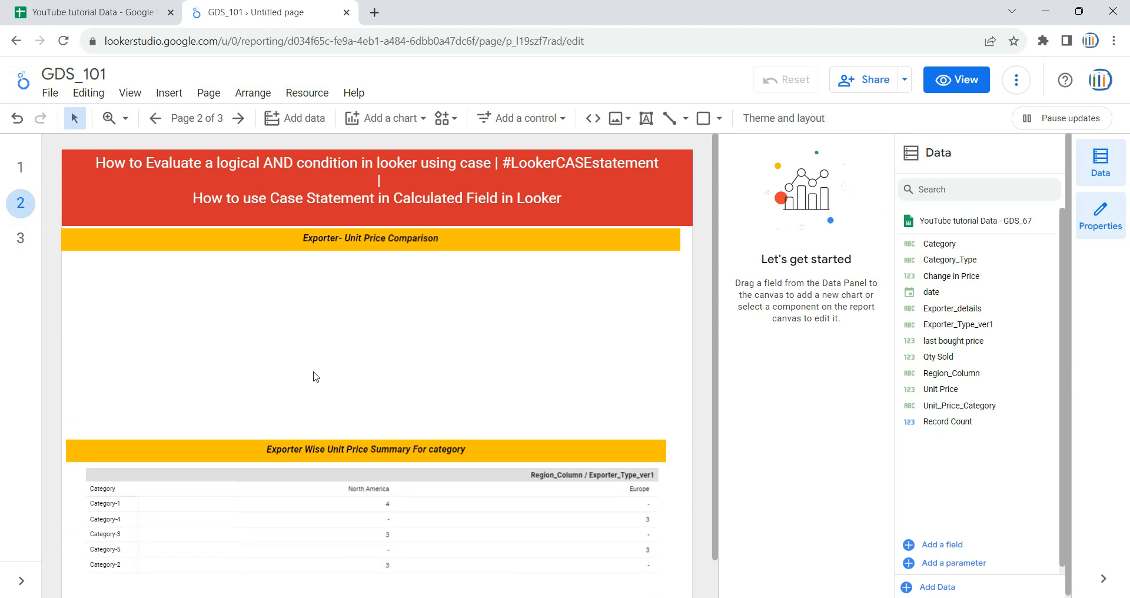
pyautogui.click(647, 588)
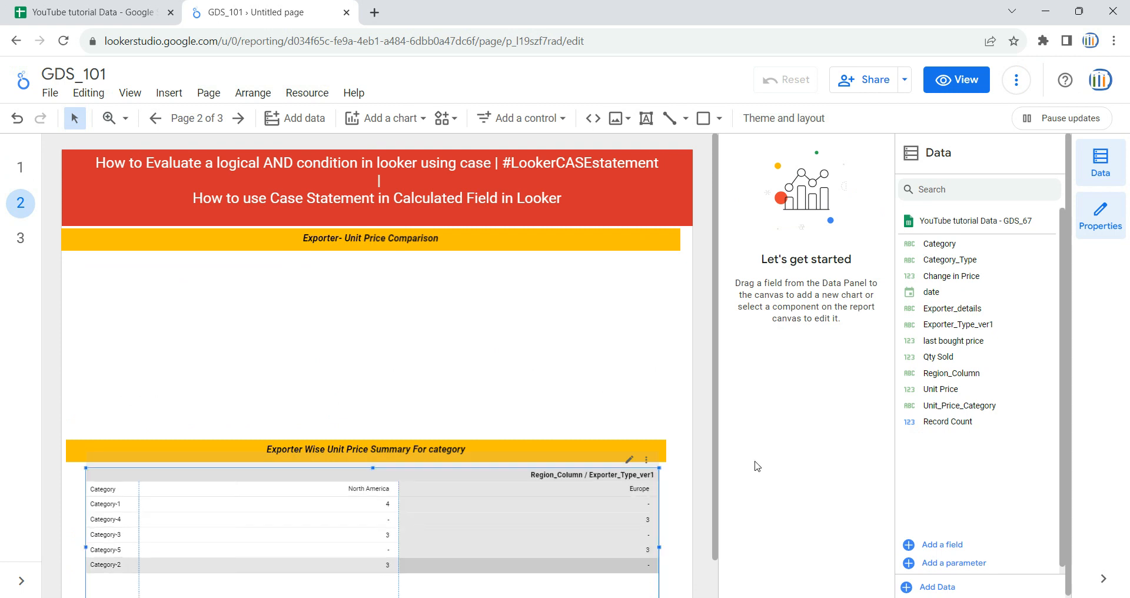
pyautogui.scroll(-2, 555, 369)
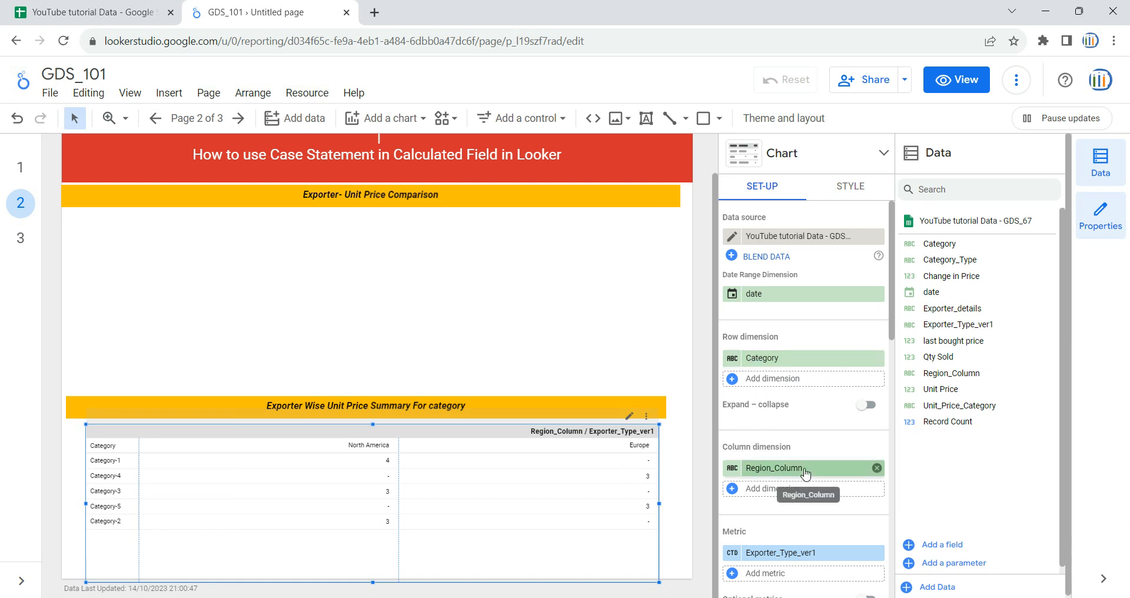
pyautogui.click(877, 468)
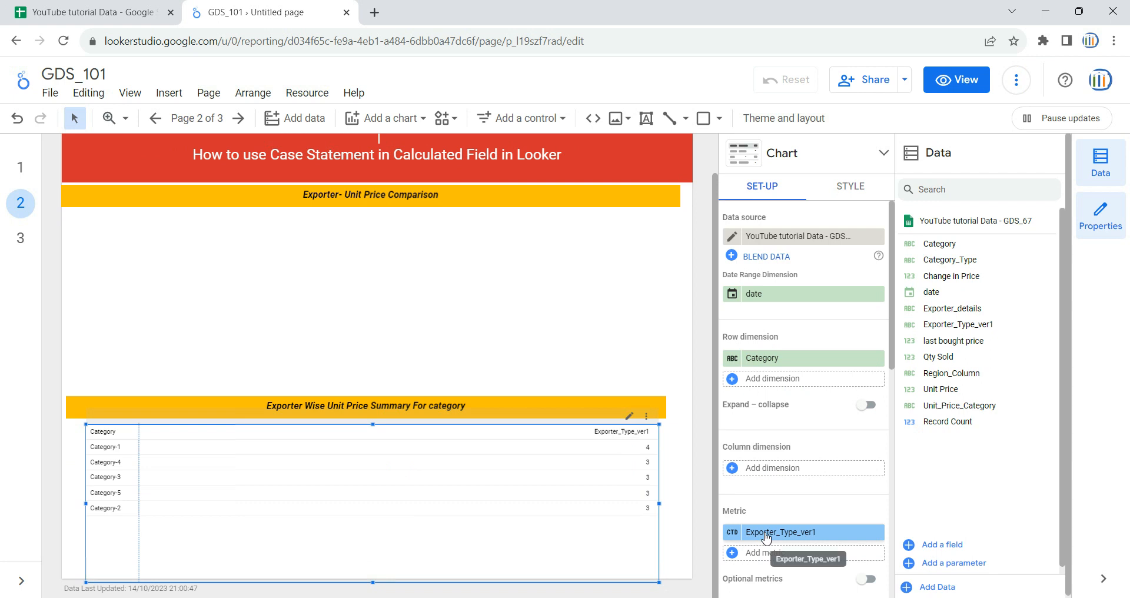
pyautogui.moveTo(766, 537); pyautogui.dragTo(773, 472)
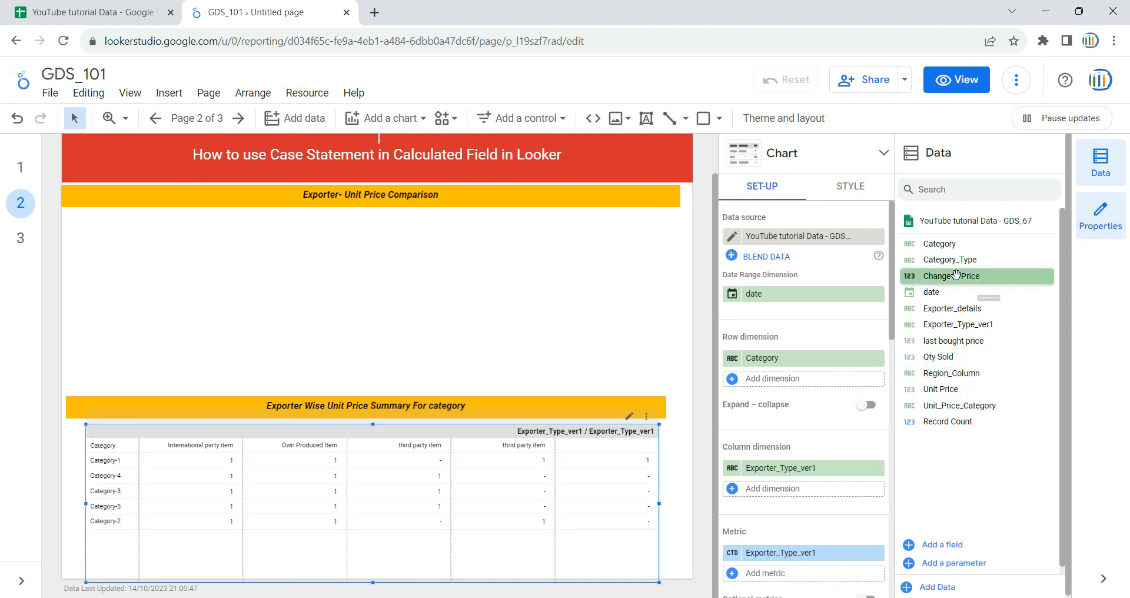
# Step: Set the summary table's metric to Unit Price instead of Exporter_Type_ver1
pyautogui.moveTo(963, 399); pyautogui.dragTo(809, 559)
pyautogui.click(876, 573)
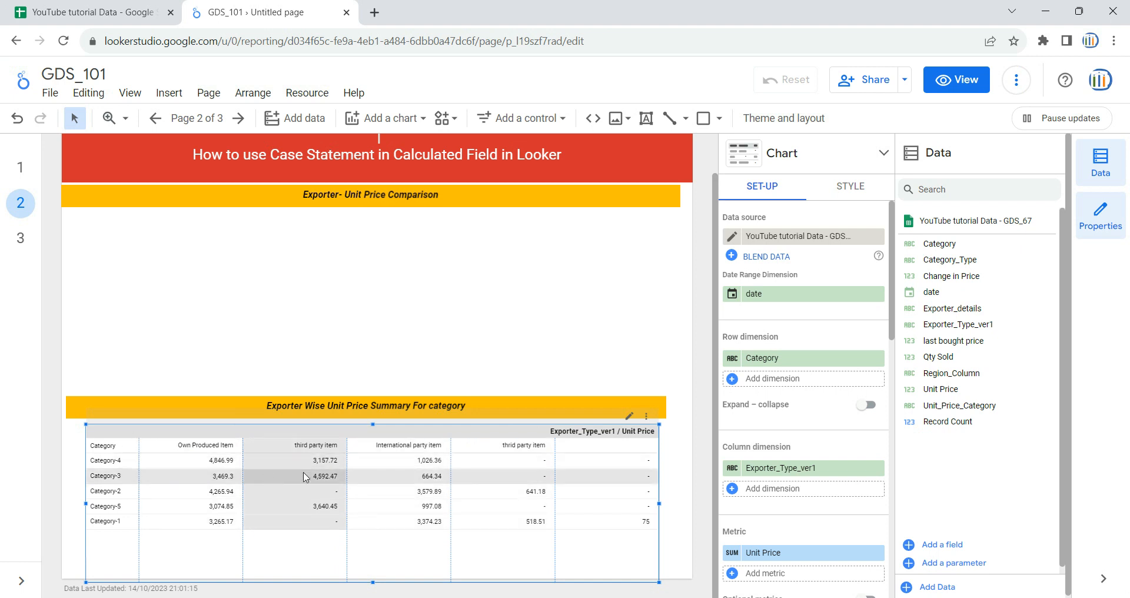
pyautogui.click(486, 388)
pyautogui.scroll(1, 486, 393)
pyautogui.click(22, 168)
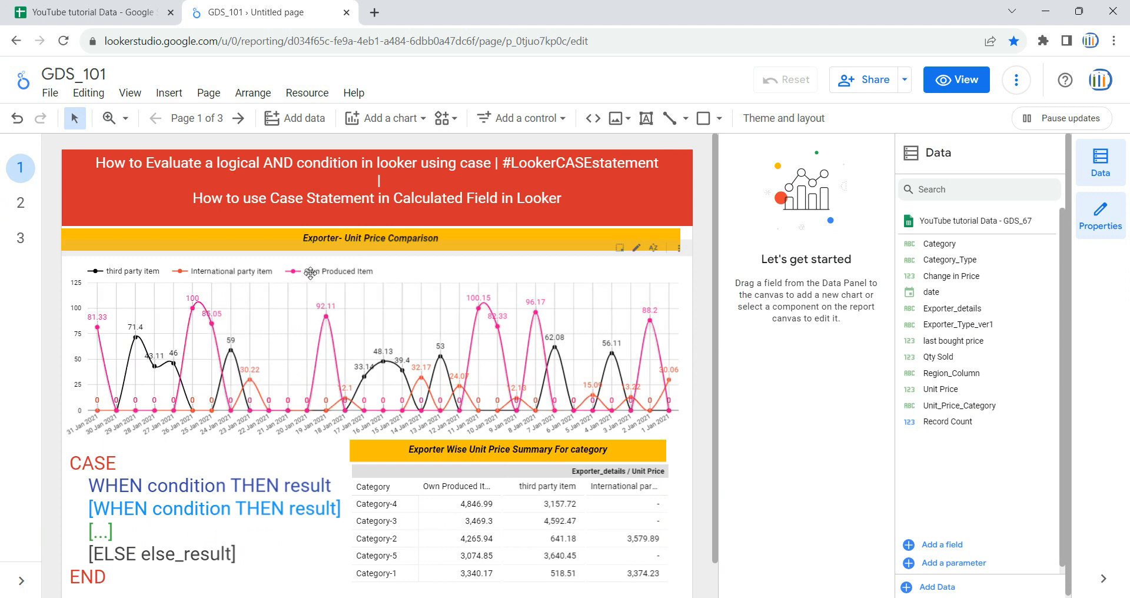
pyautogui.click(20, 203)
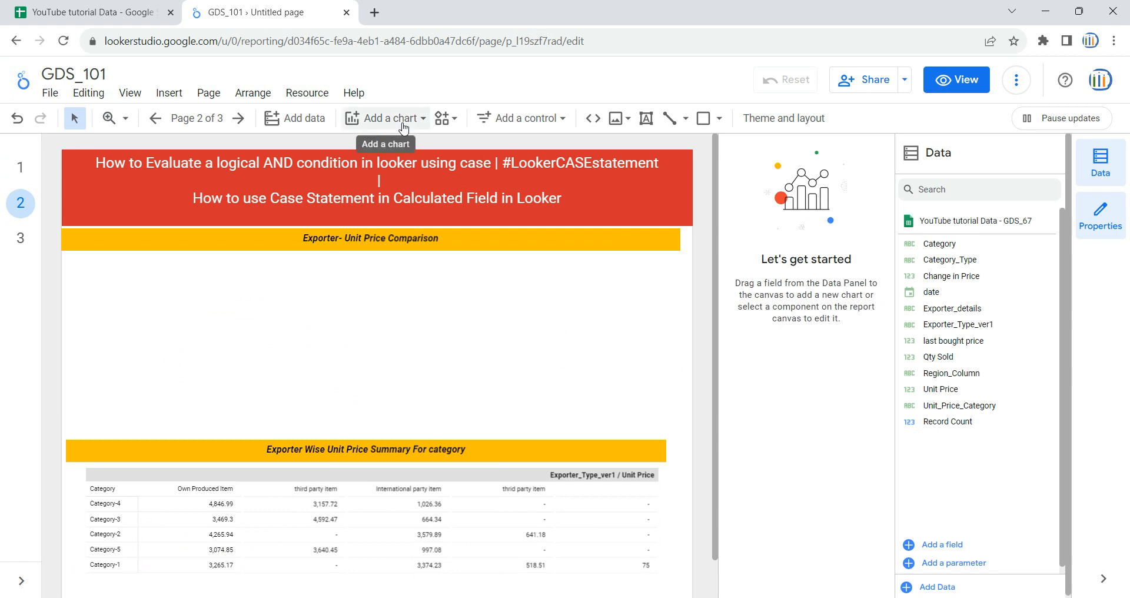
# Step: Insert a time series chart in the empty area below the Exporter- Unit Price Comparison header
pyautogui.click(404, 122)
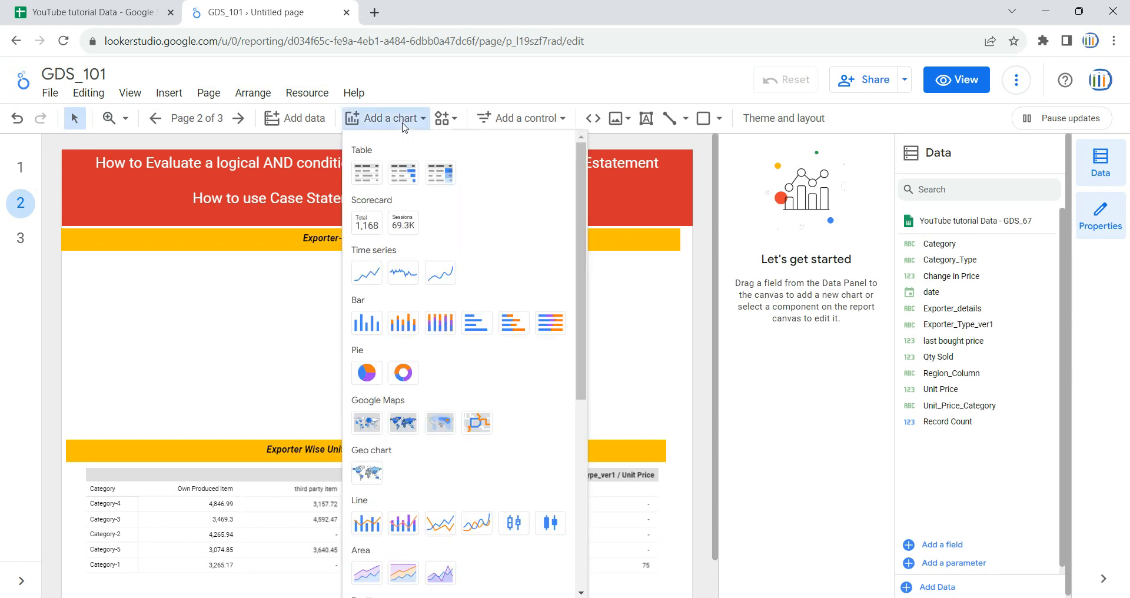
pyautogui.click(372, 281)
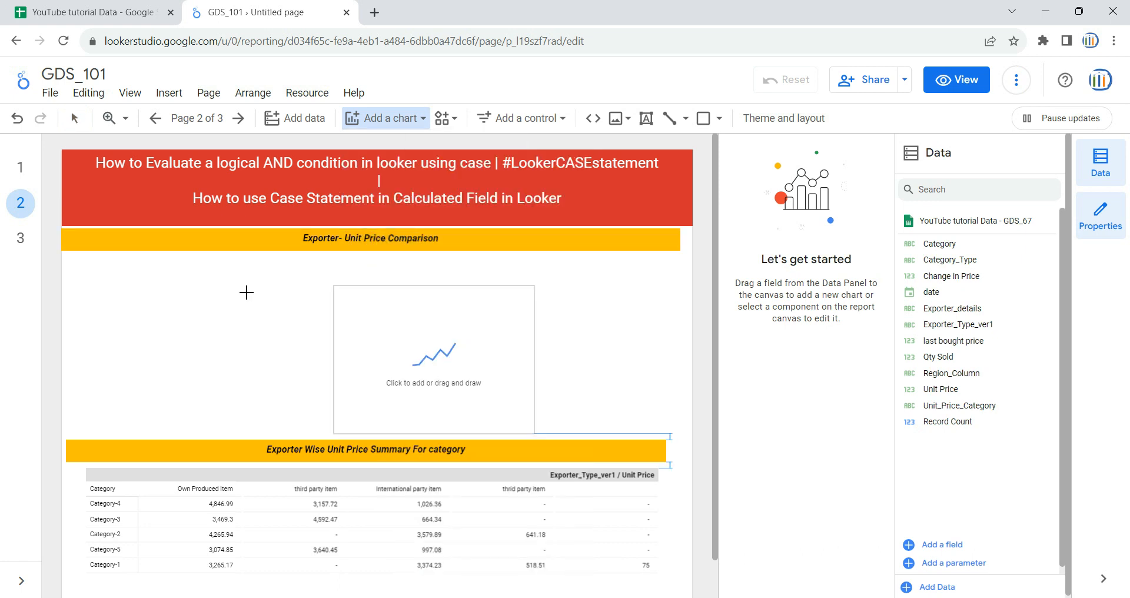
pyautogui.click(95, 265)
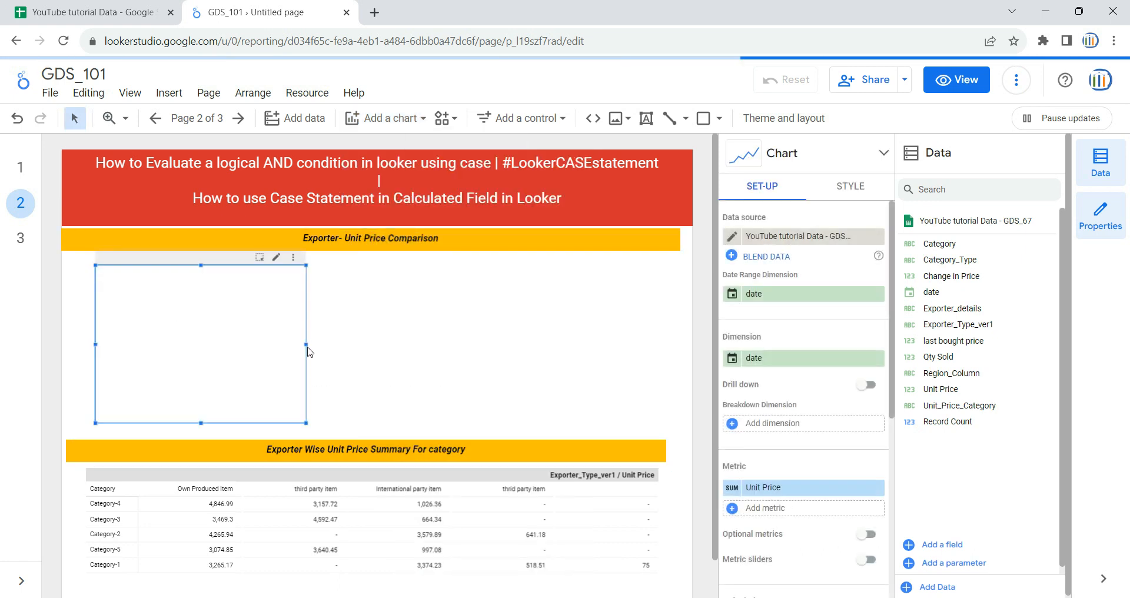
# Step: Resize the time series chart to span the full width of the section
pyautogui.moveTo(307, 345); pyautogui.dragTo(537, 346)
pyautogui.moveTo(537, 345); pyautogui.dragTo(636, 346)
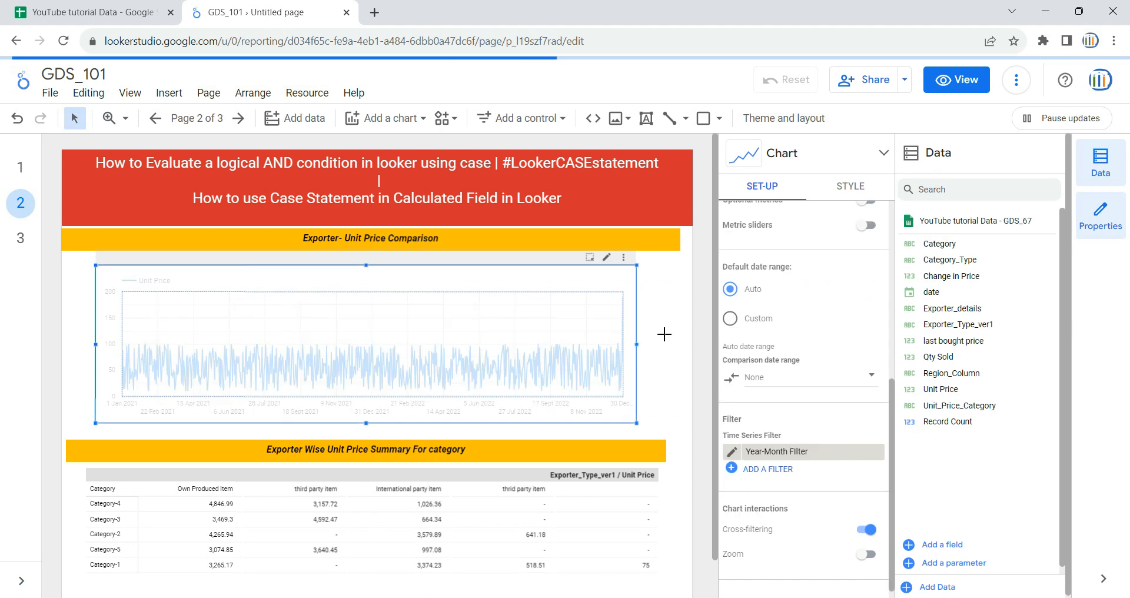
pyautogui.click(666, 338)
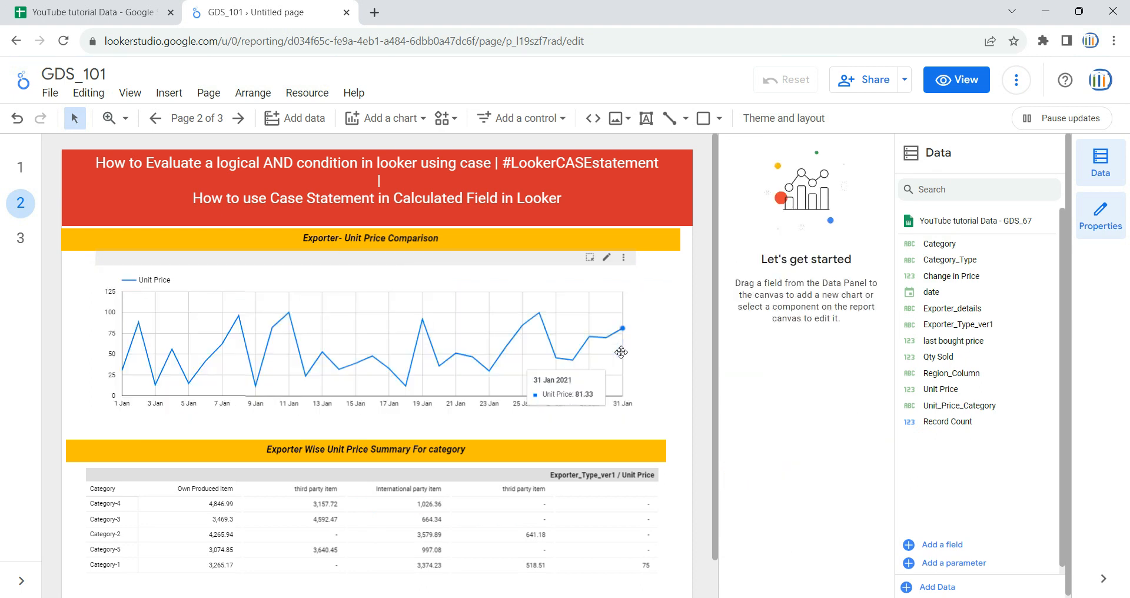
pyautogui.click(627, 352)
pyautogui.moveTo(635, 348); pyautogui.dragTo(677, 346)
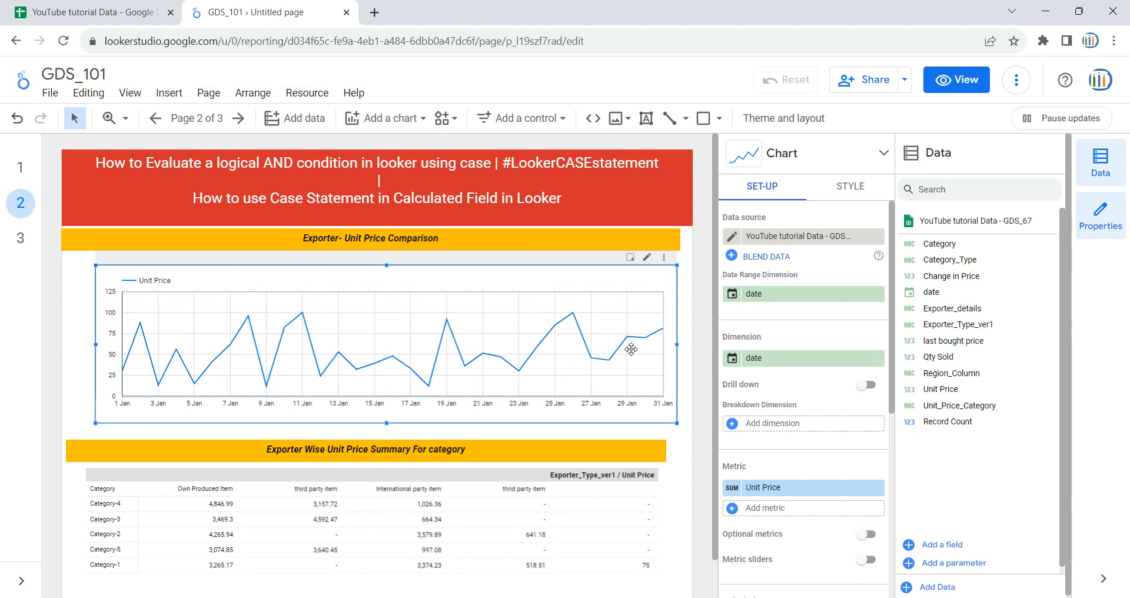
pyautogui.click(90, 341)
pyautogui.click(96, 339)
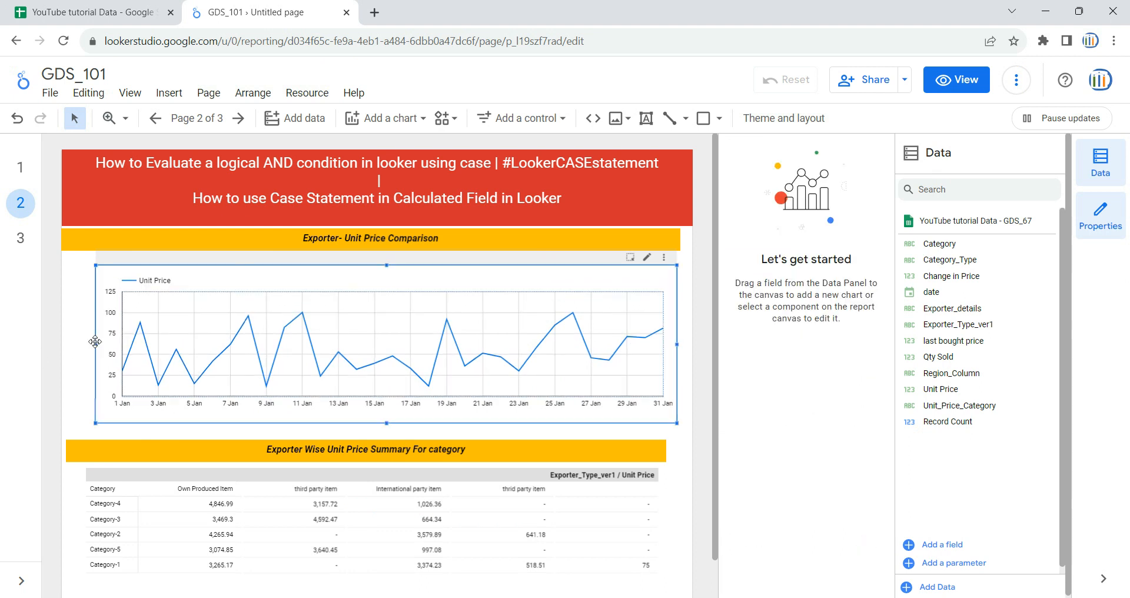
pyautogui.moveTo(94, 341); pyautogui.dragTo(66, 344)
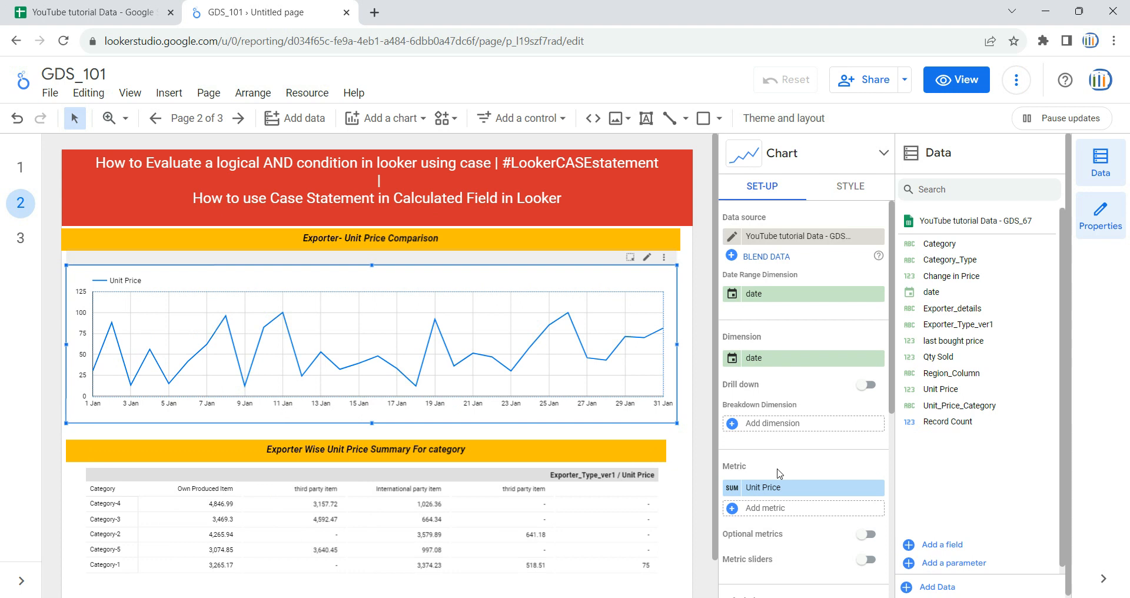
# Step: Add a new calculated metric field to the time series chart and name it Third party item
pyautogui.scroll(-2, 756, 473)
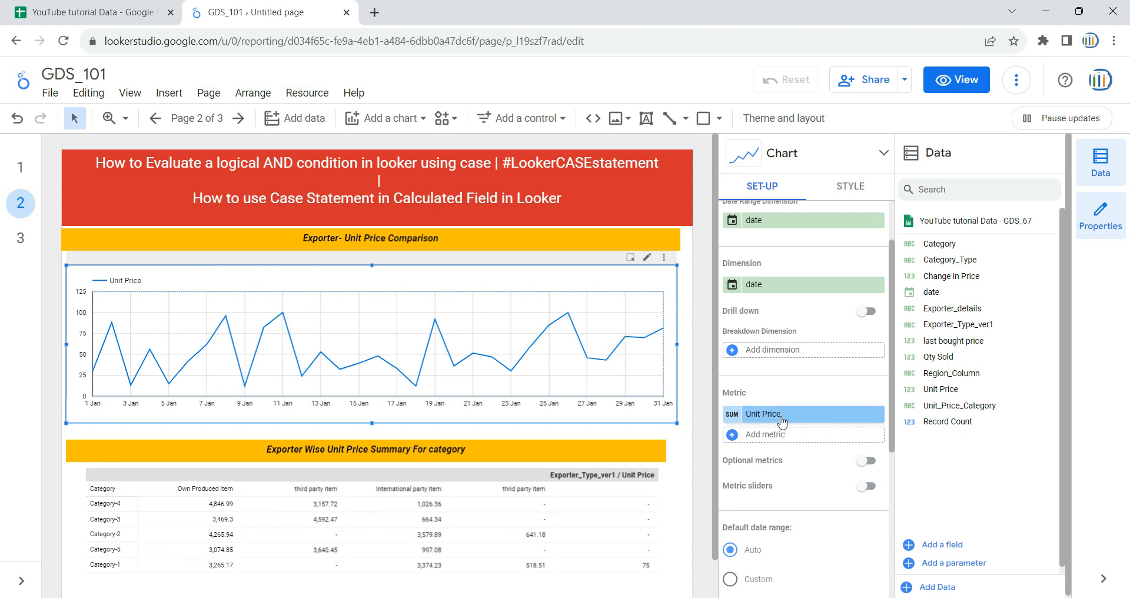
pyautogui.click(782, 414)
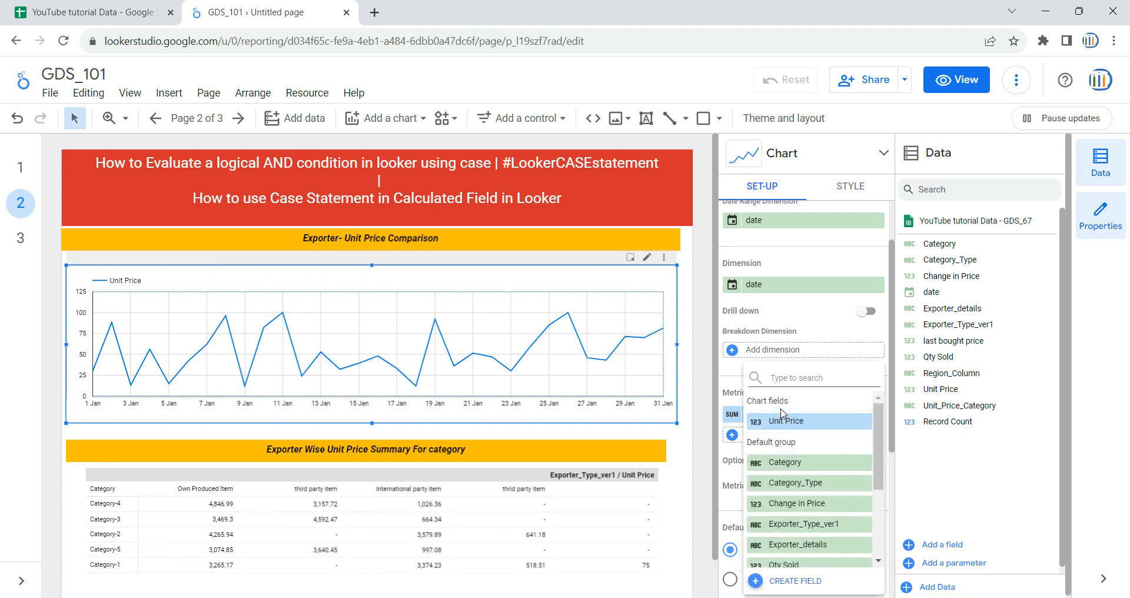
pyautogui.click(782, 418)
pyautogui.click(783, 436)
pyautogui.click(794, 583)
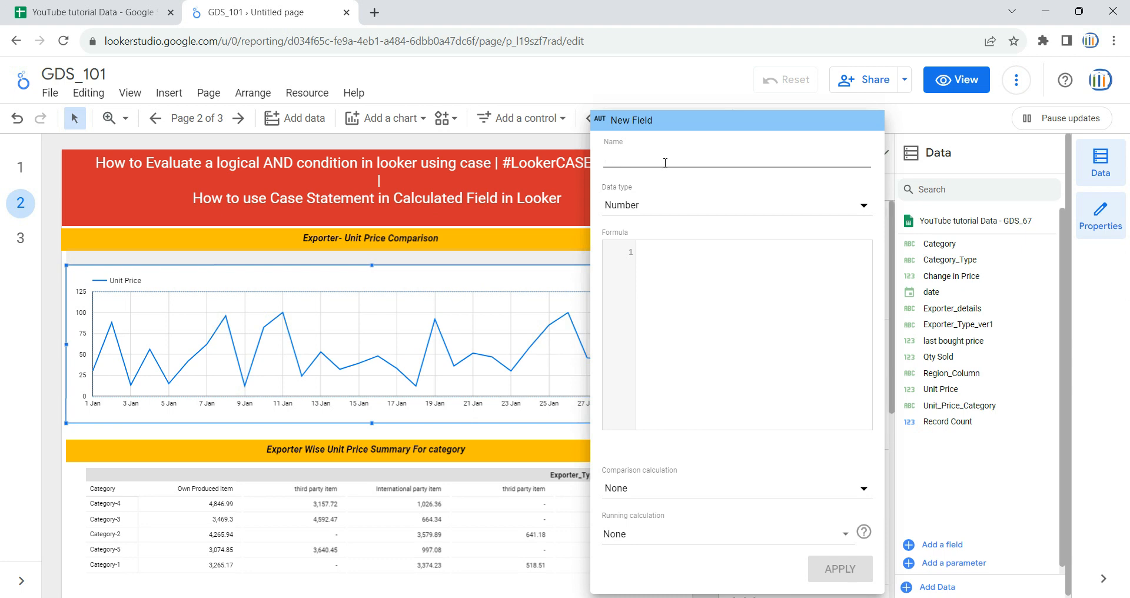
pyautogui.write('Thr')
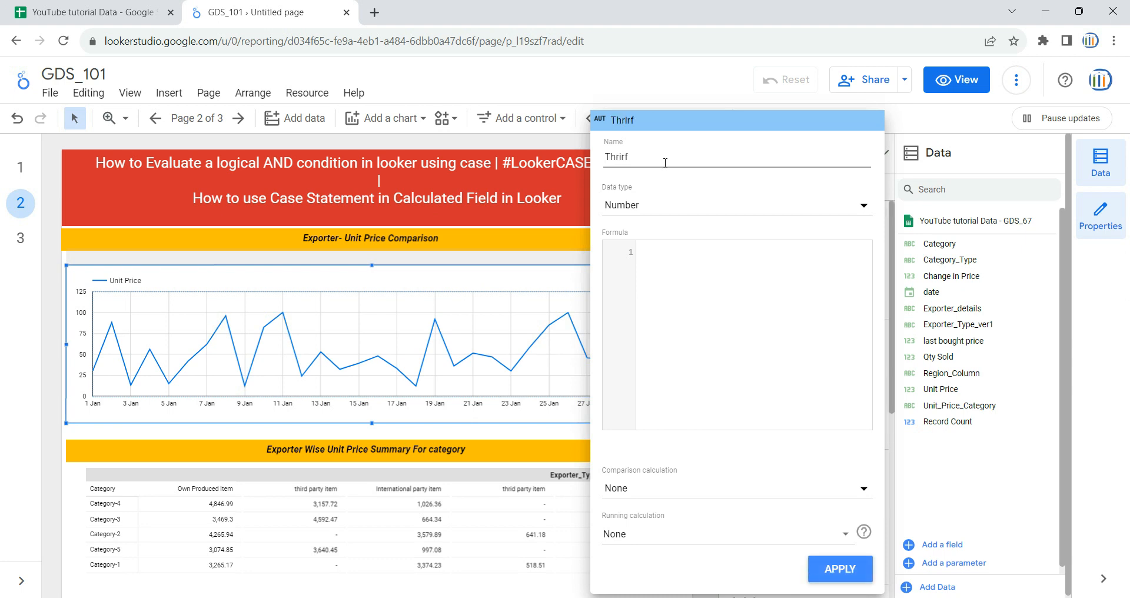
pyautogui.write('ird party item')
# Step: Write the formula case when Exporter_Type_ver1 = "third party item" then Unit Price else 0 end
pyautogui.click(747, 301)
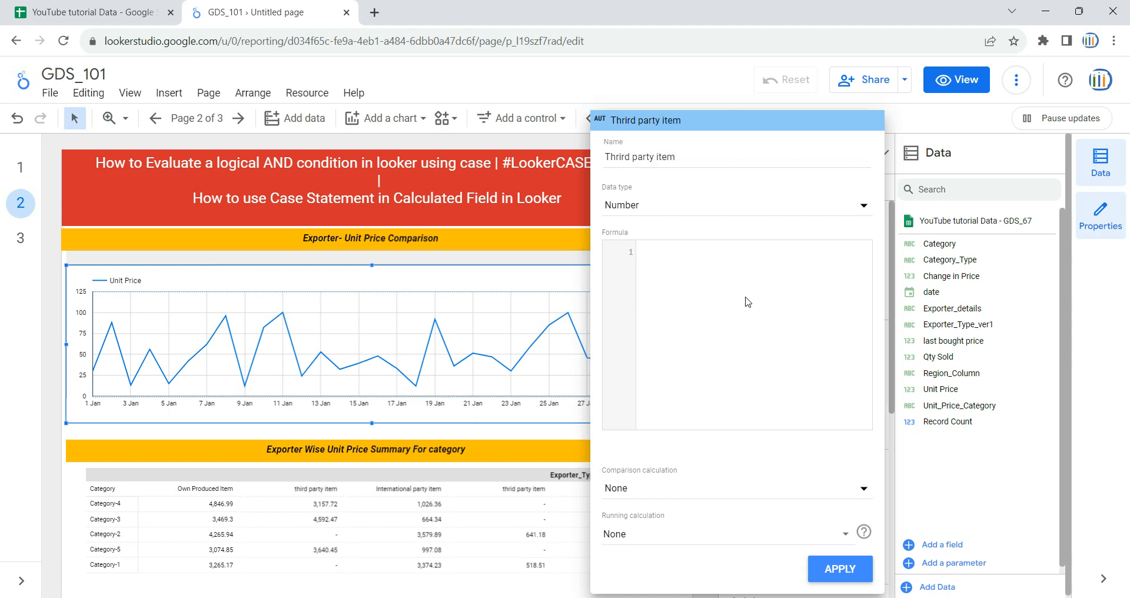
pyautogui.write('case whrn')
pyautogui.press('BackSpace')
pyautogui.press('BackSpace')
pyautogui.press('BackSpace')
pyautogui.write('en')
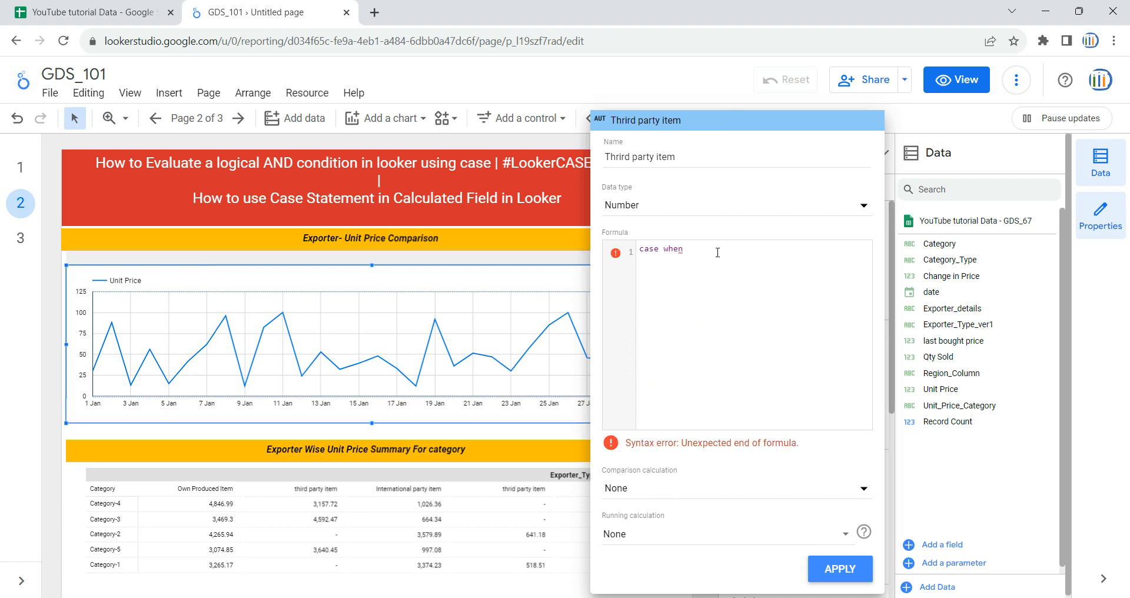
pyautogui.press('Return')
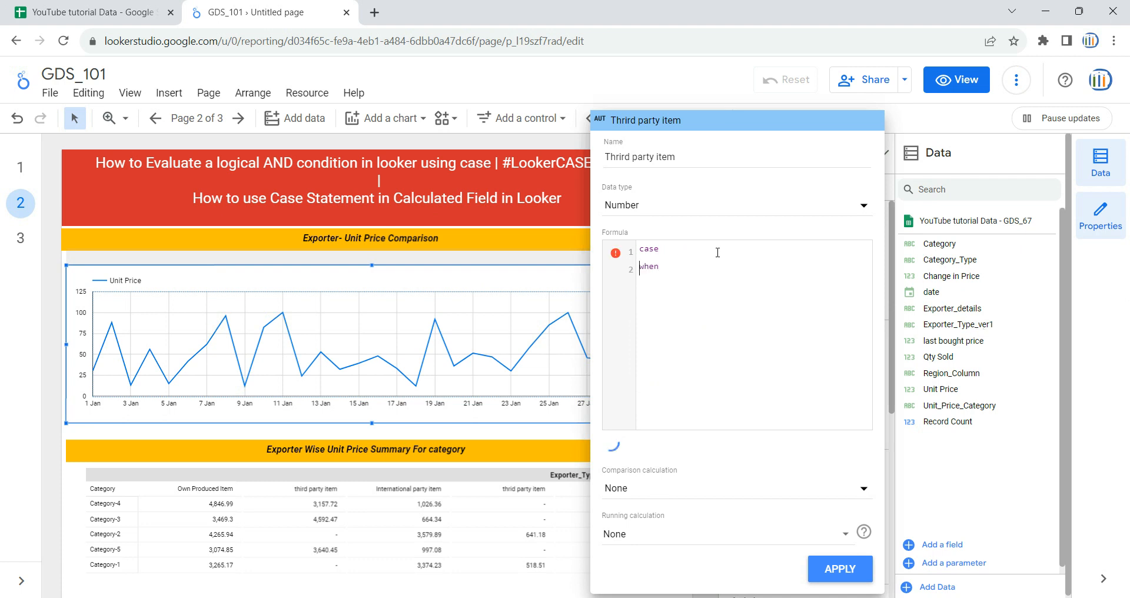
pyautogui.write('th')
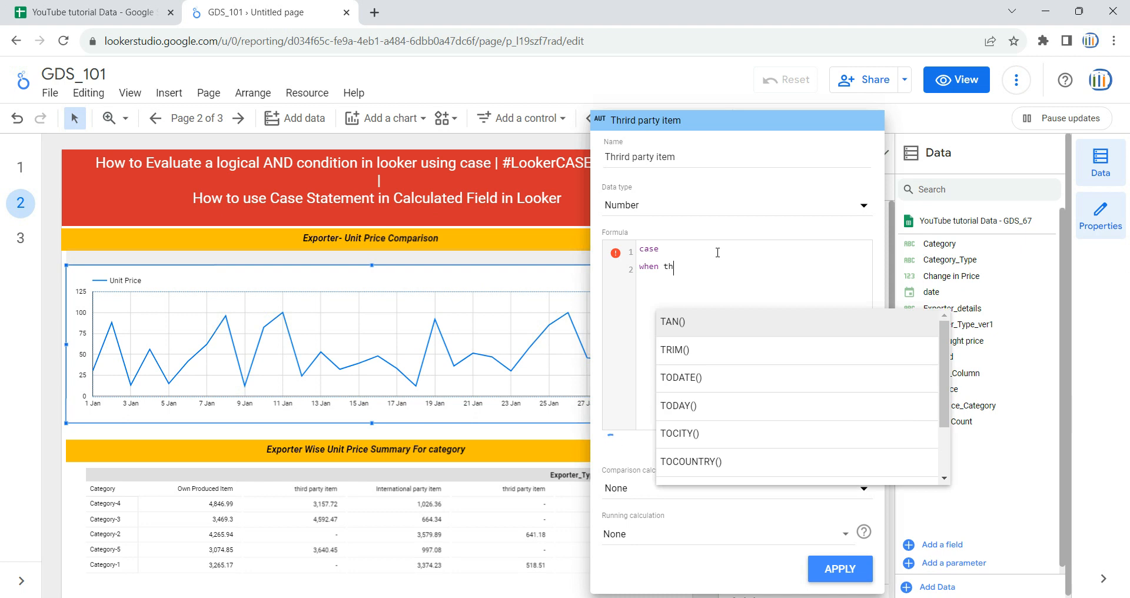
pyautogui.press('BackSpace')
pyautogui.press('BackSpace')
pyautogui.write('expo')
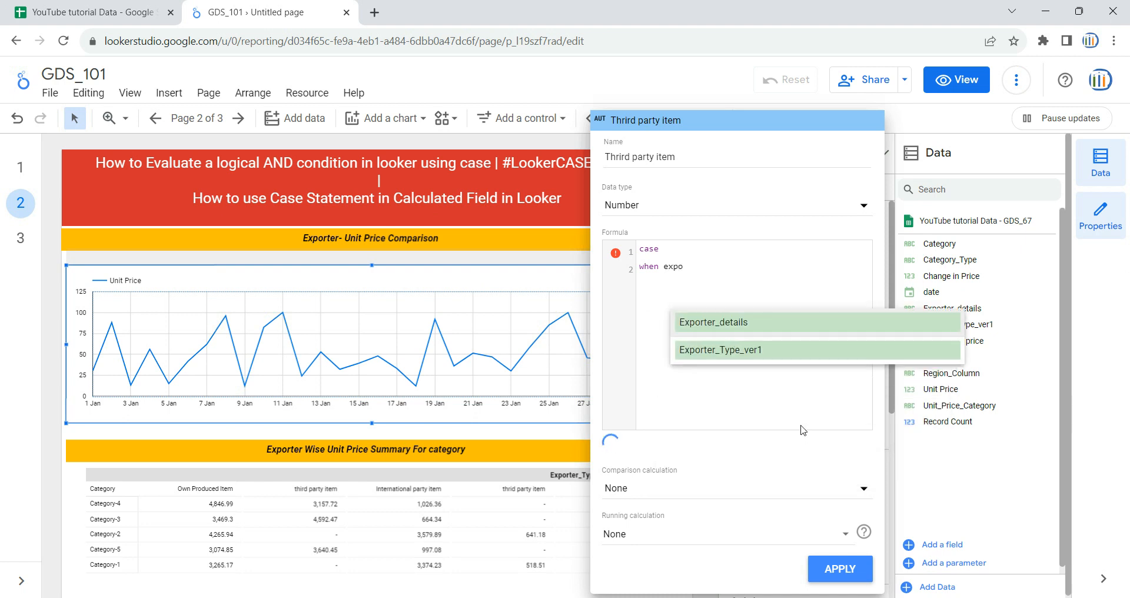
pyautogui.click(765, 350)
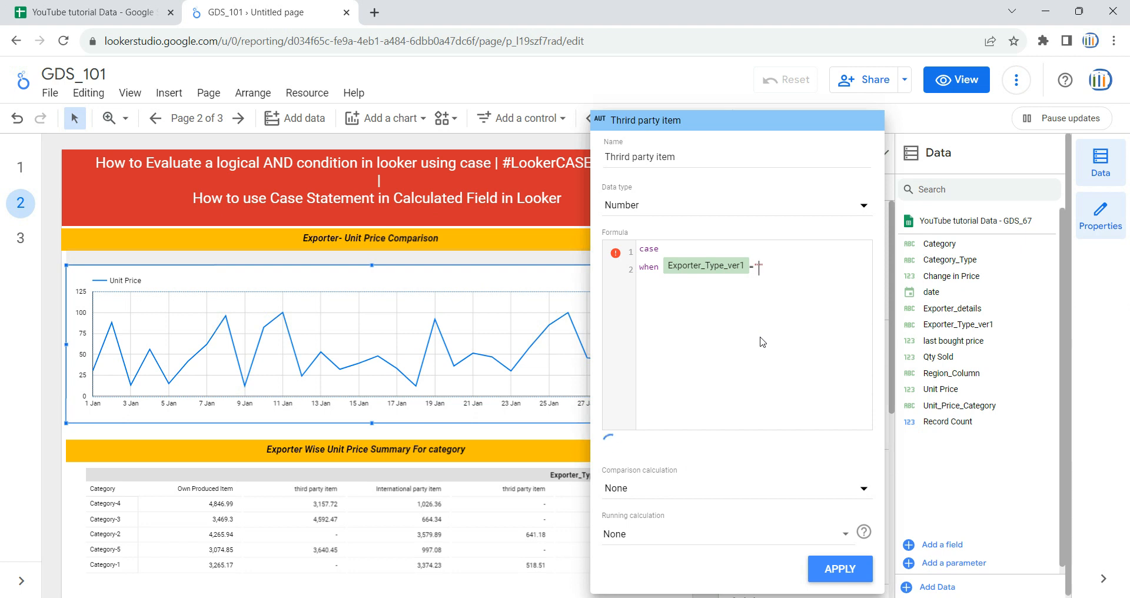
pyautogui.write('="third party item" then')
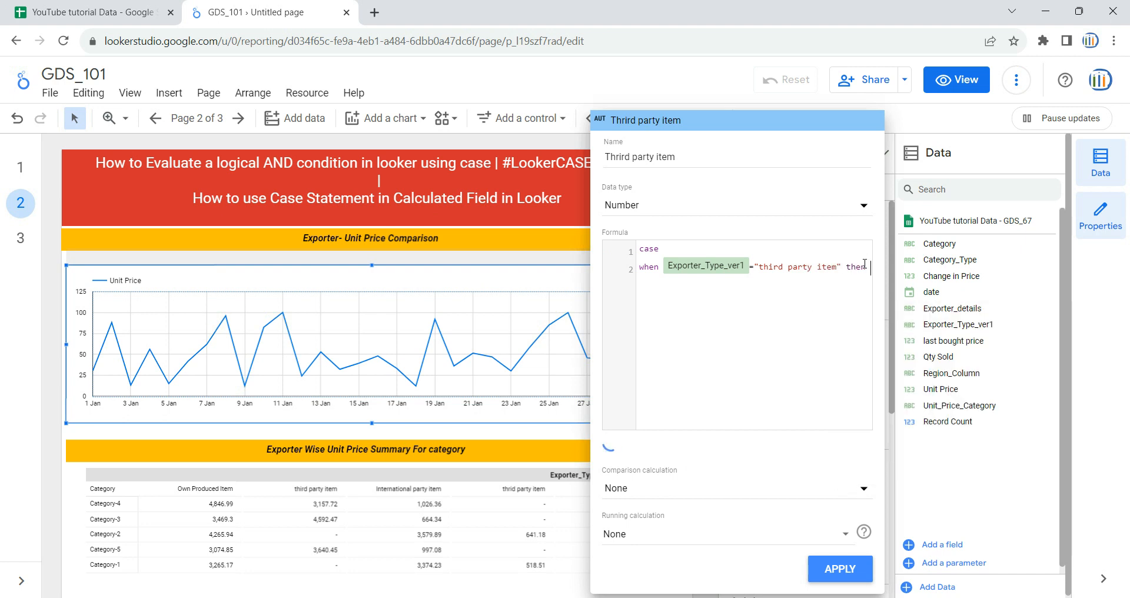
pyautogui.write(' unit')
pyautogui.click(856, 348)
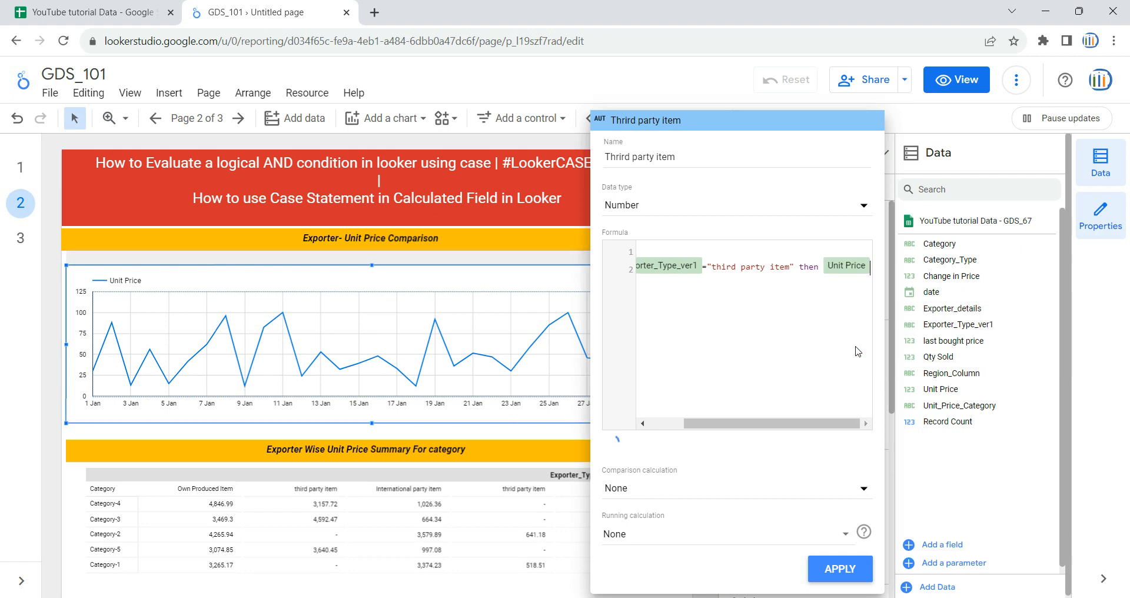
pyautogui.press('Return')
pyautogui.write('else')
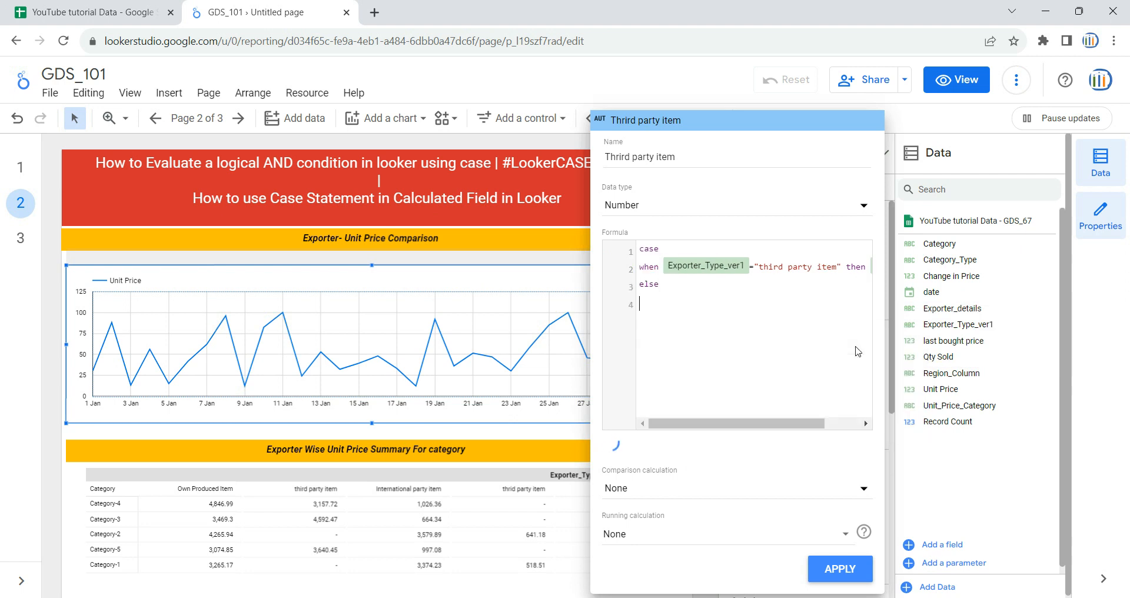
pyautogui.write(' 0 end')
# Step: Copy the whole formula and apply the Third party item field to the chart
pyautogui.hotkey('ctrl', 'a')
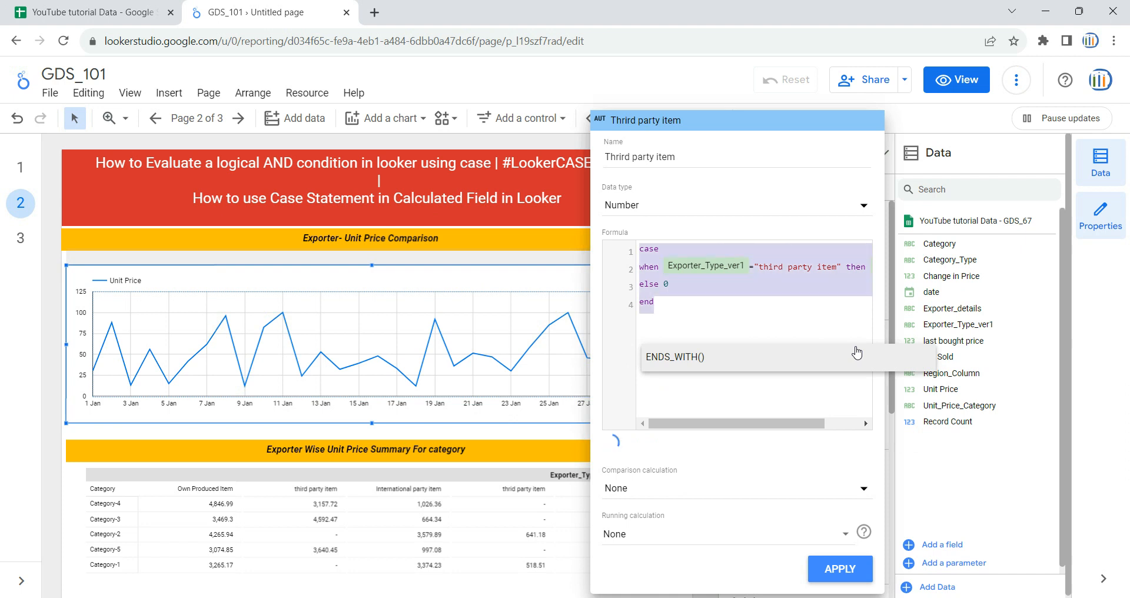
pyautogui.click(747, 306)
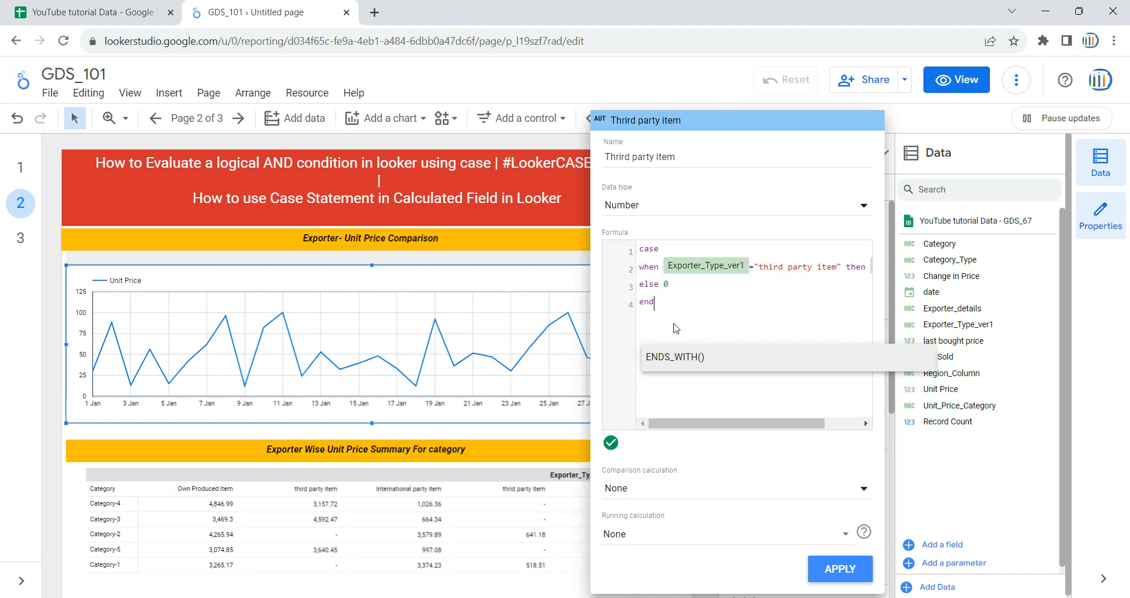
pyautogui.hotkey('ctrl', 'a')
pyautogui.hotkey('ctrl', 'c')
pyautogui.click(701, 301)
pyautogui.click(840, 570)
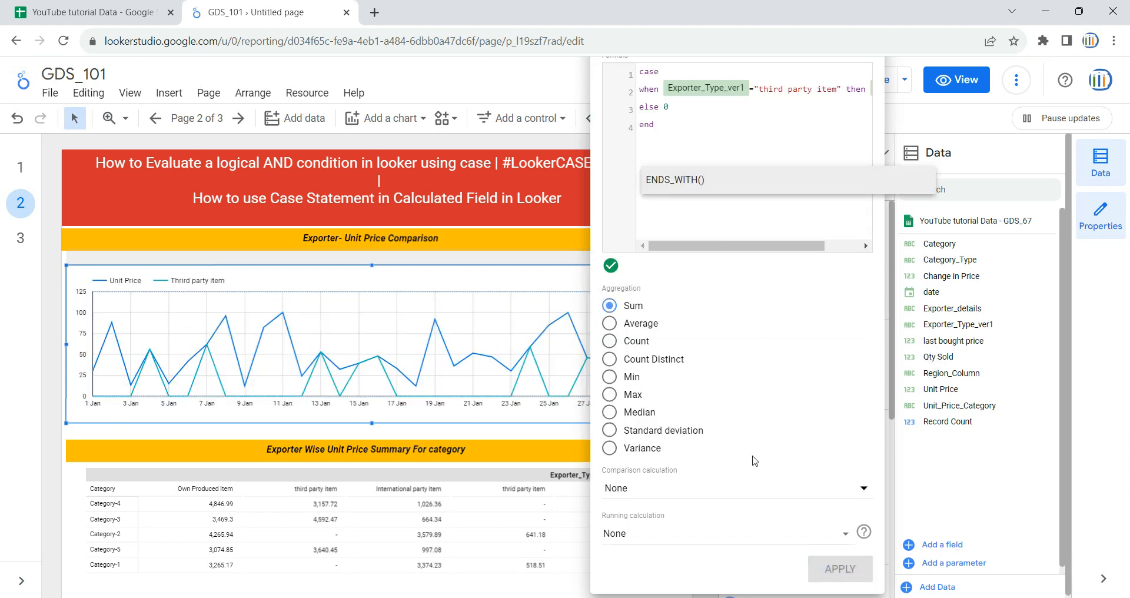
pyautogui.click(57, 366)
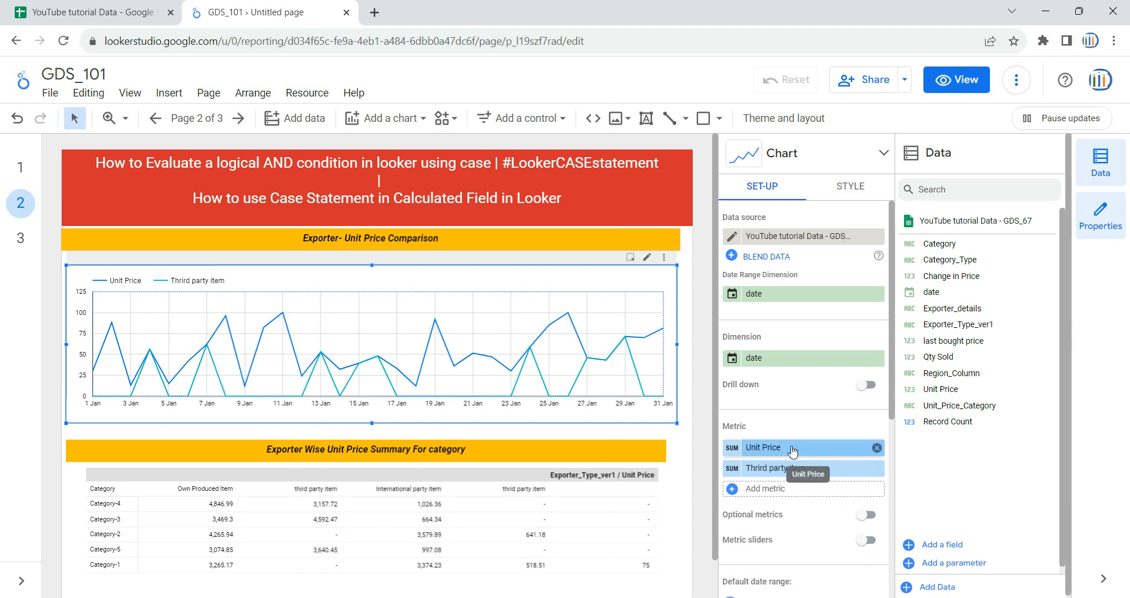
# Step: Remove the Unit Price metric and add a new metric field named own Produced with the copied formula pasted in
pyautogui.click(876, 448)
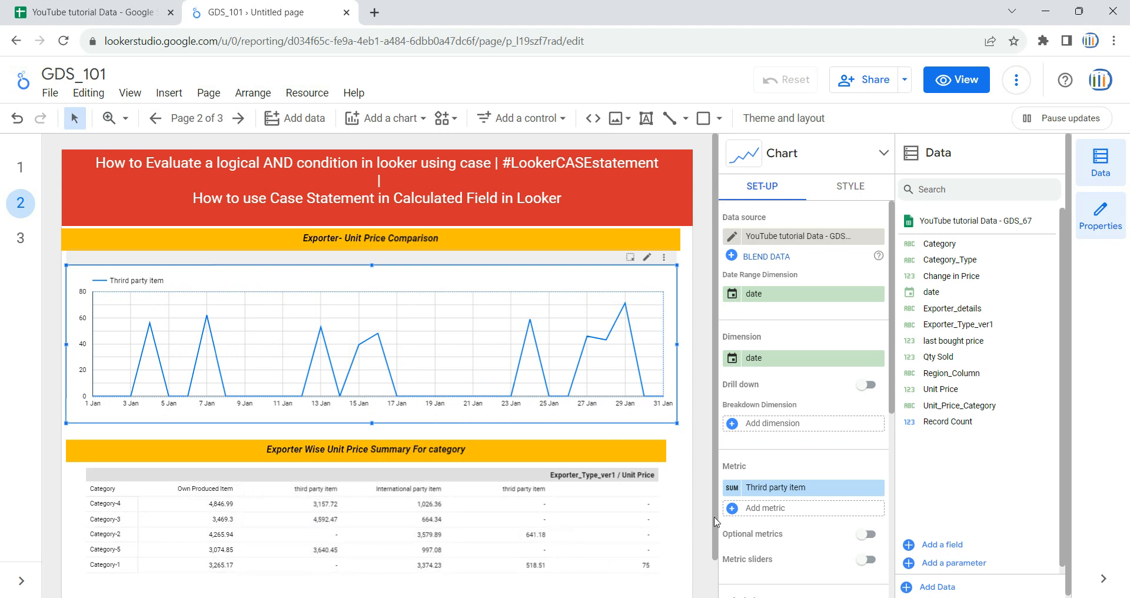
pyautogui.click(769, 514)
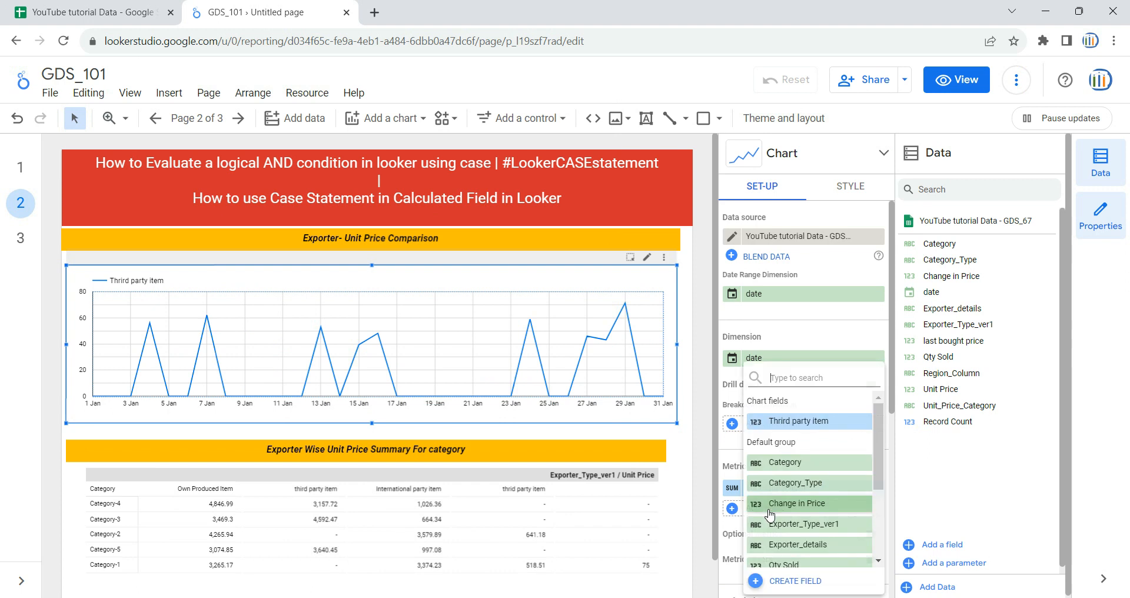
pyautogui.click(783, 579)
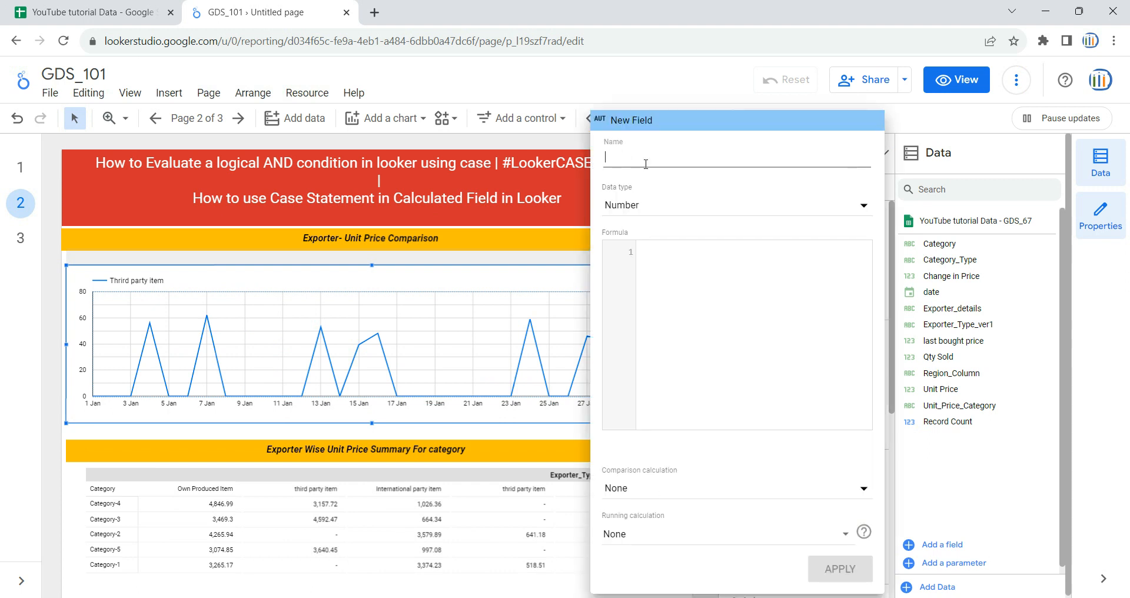
pyautogui.write('ow')
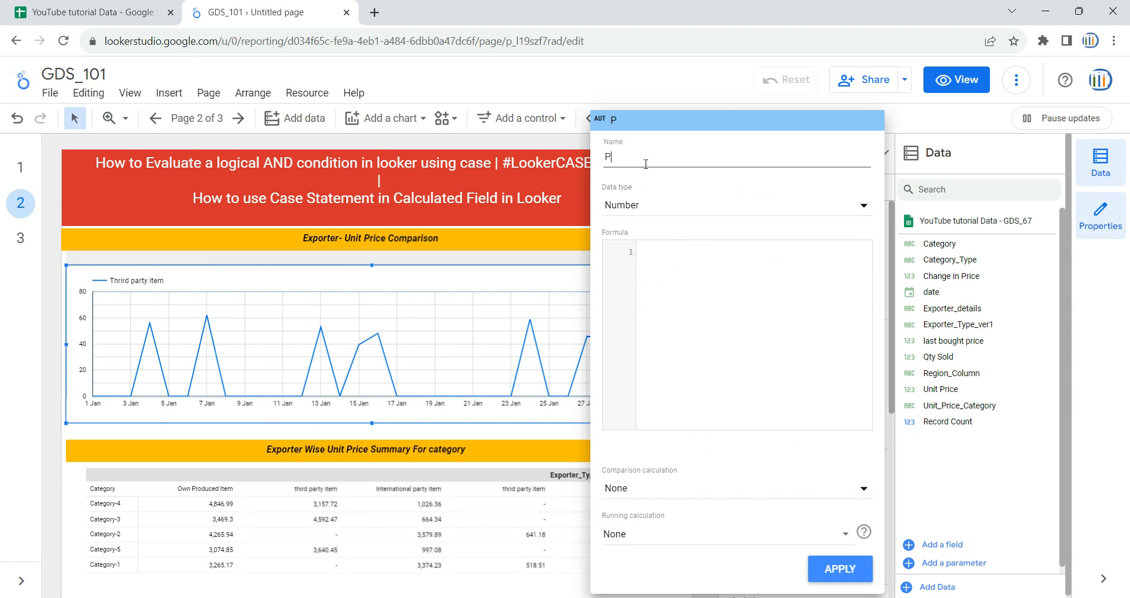
pyautogui.write('n Produced')
pyautogui.click(718, 283)
pyautogui.hotkey('ctrl', 'v')
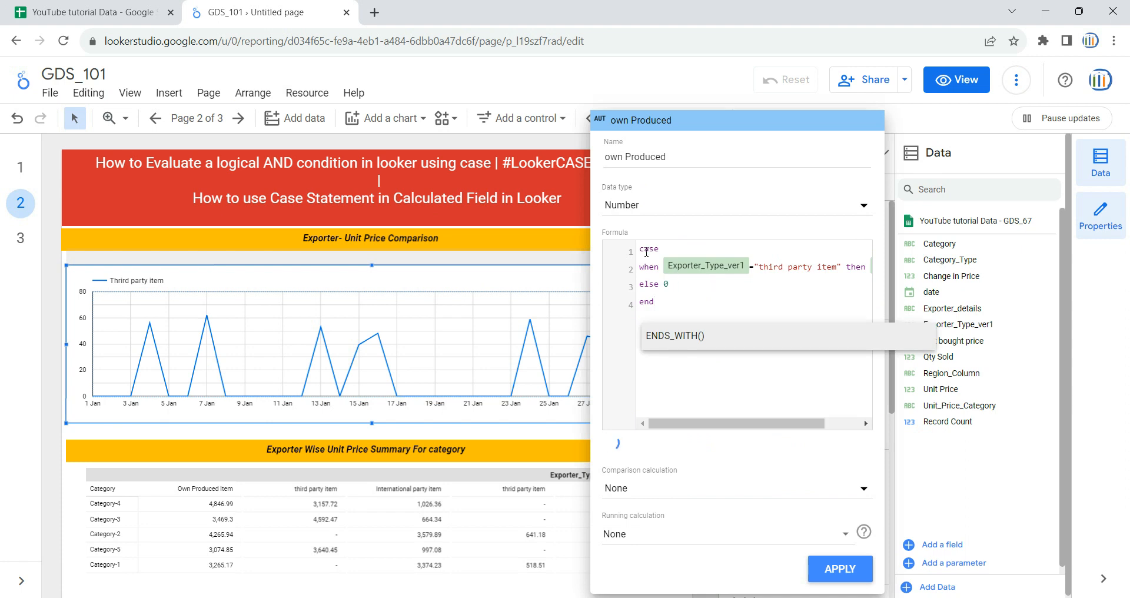
# Step: Change the formula's condition value to "Own Produced item" and apply the own Produced field
pyautogui.moveTo(759, 267); pyautogui.dragTo(831, 262)
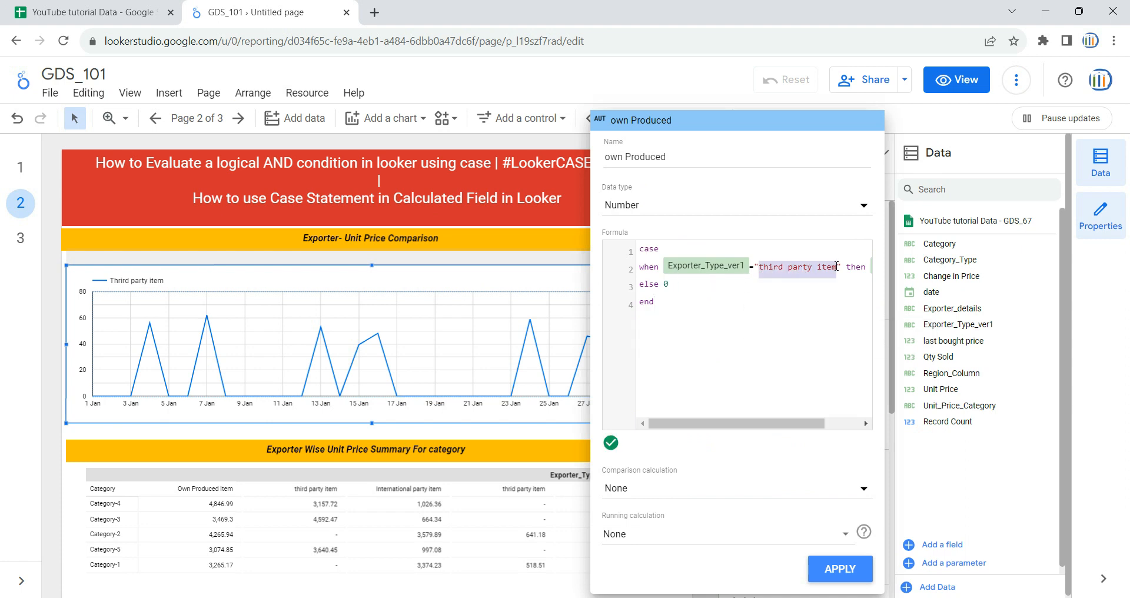
pyautogui.write('O')
pyautogui.press('BackSpace')
pyautogui.write('Own Pr')
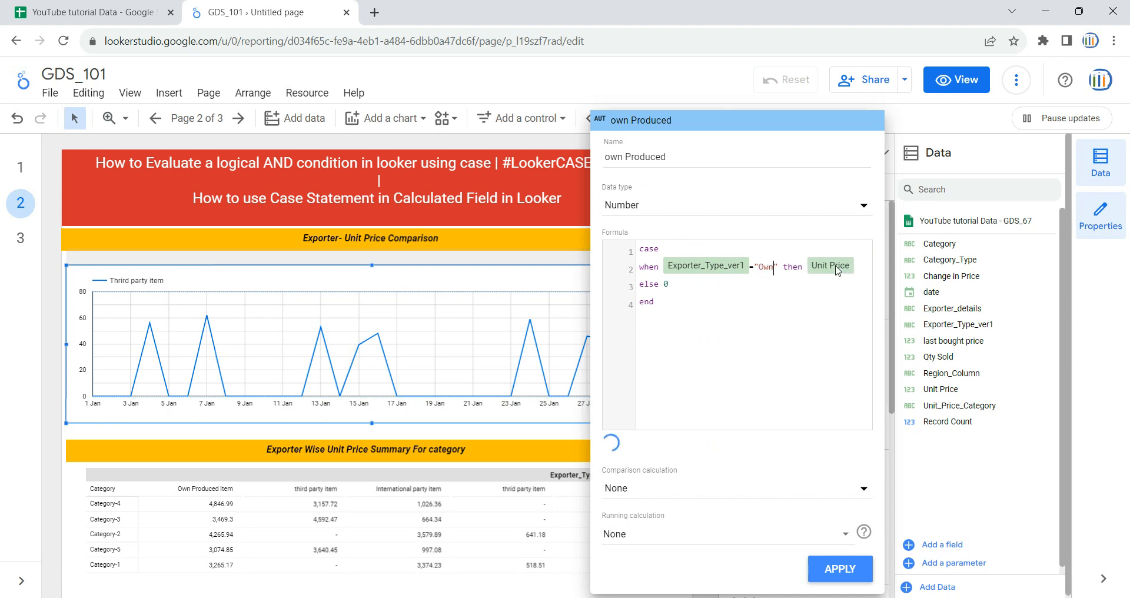
pyautogui.write('d')
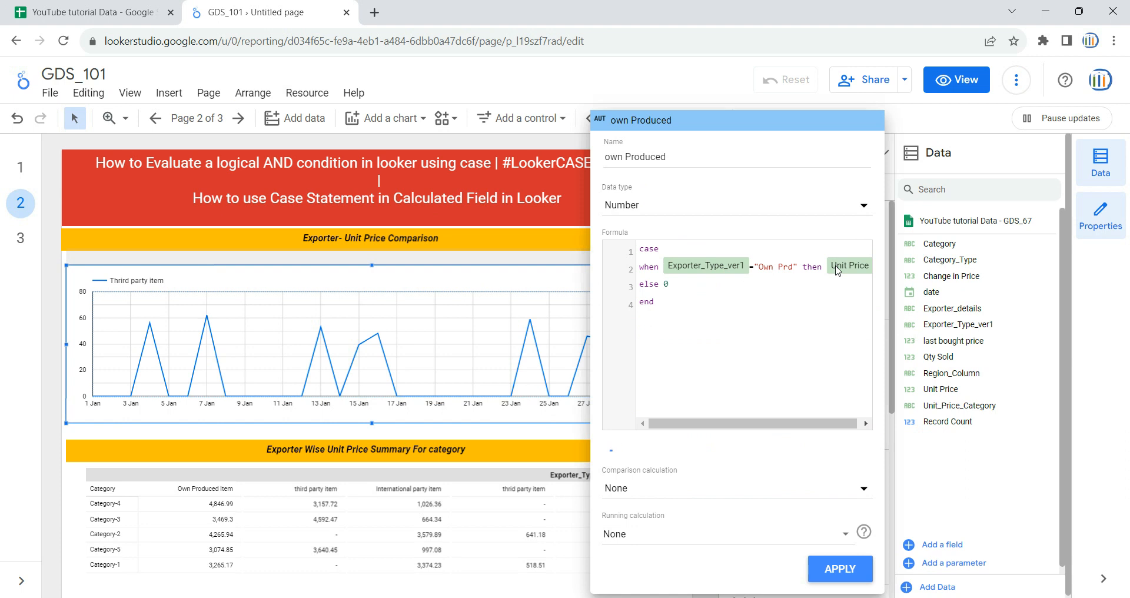
pyautogui.press('BackSpace')
pyautogui.write('oduced item')
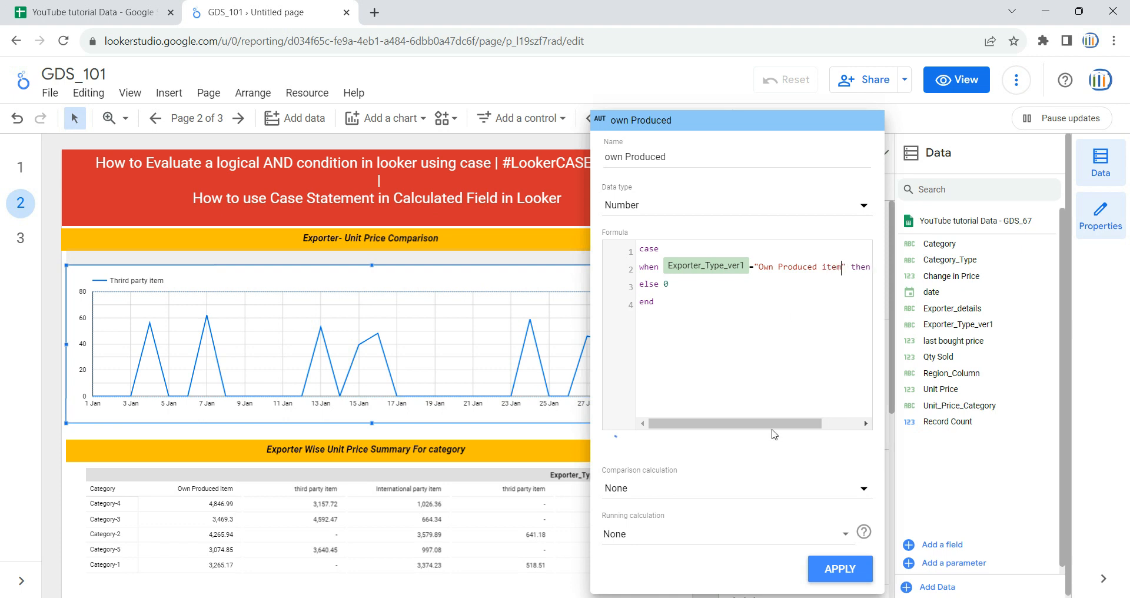
pyautogui.moveTo(819, 424); pyautogui.dragTo(865, 422)
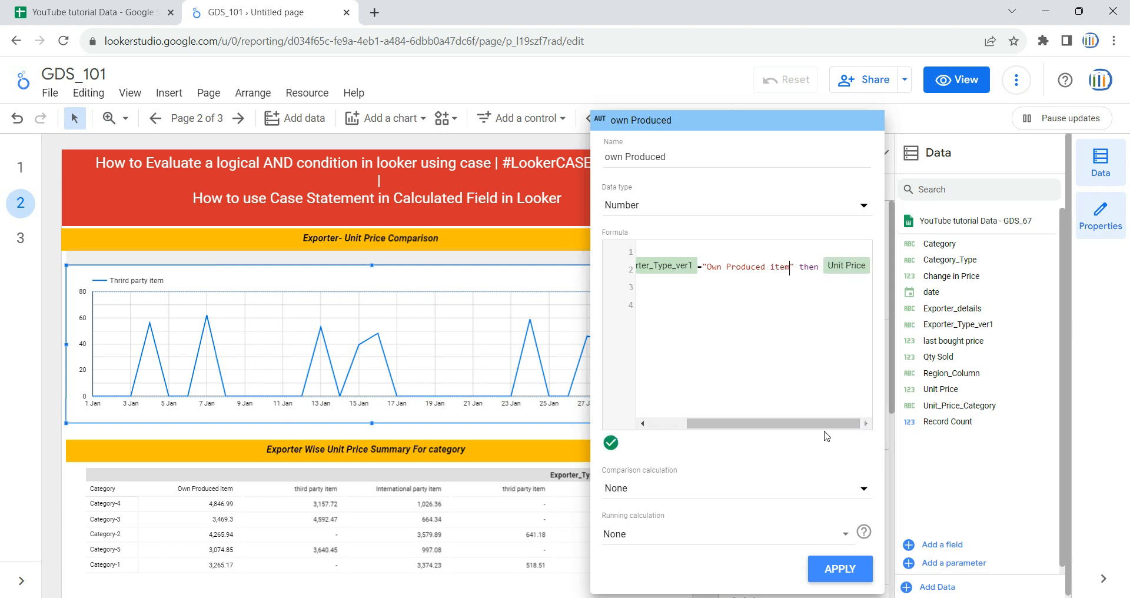
pyautogui.press('Down')
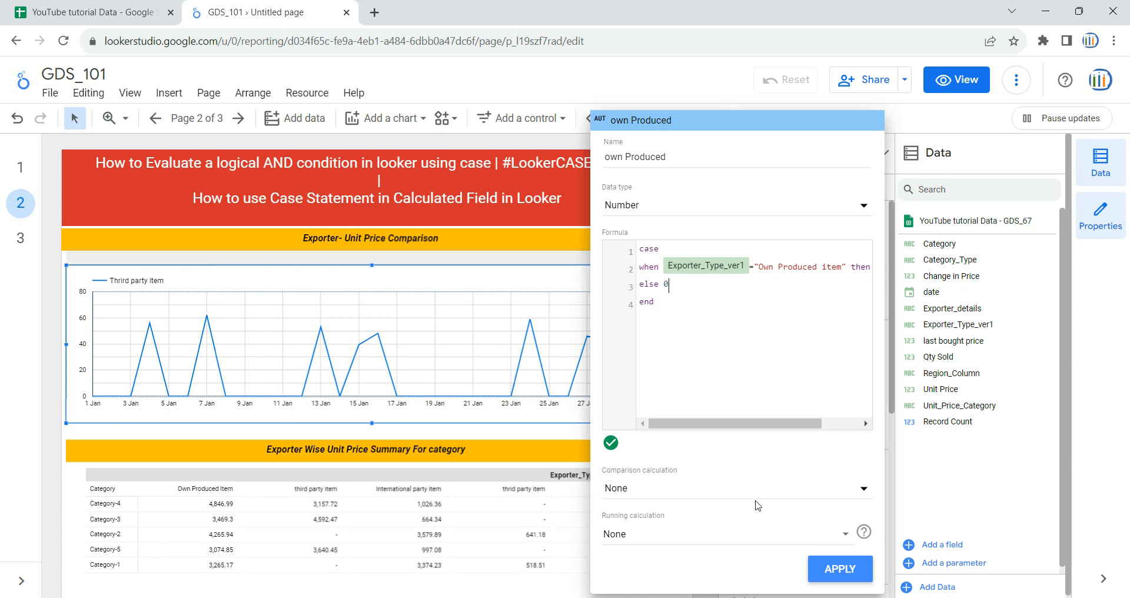
pyautogui.click(846, 574)
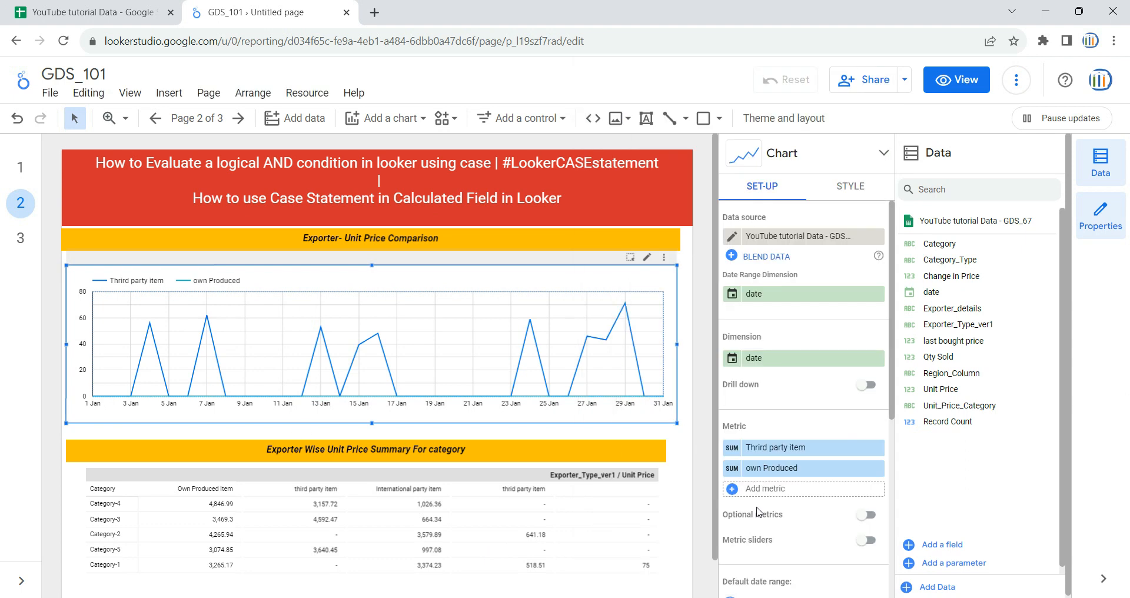
# Step: Add another new metric field named Internation and paste the copied formula into it
pyautogui.click(796, 495)
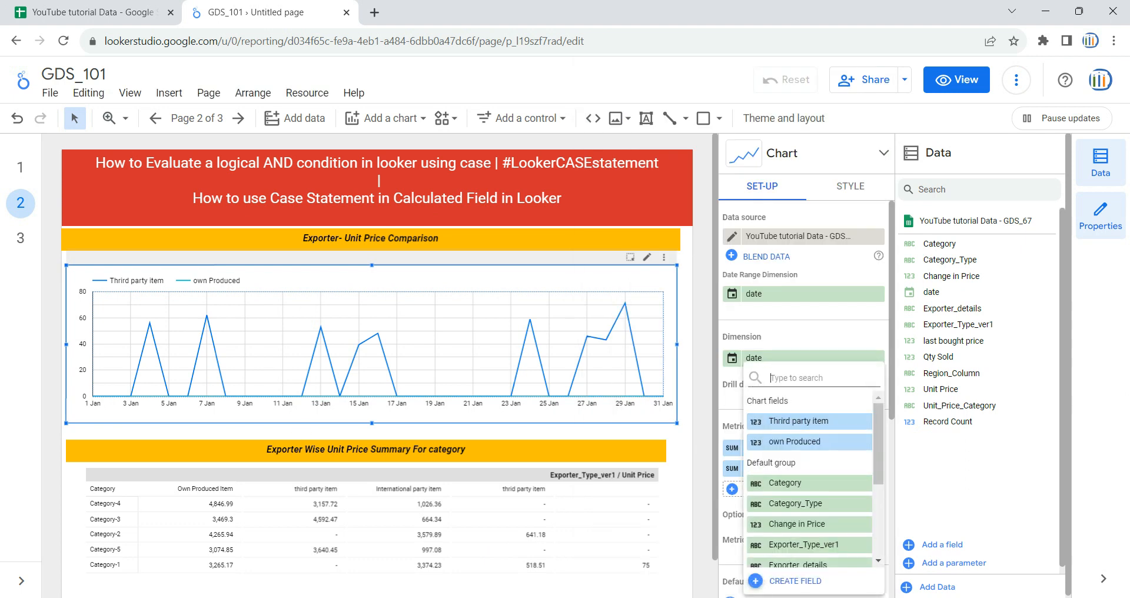
pyautogui.click(796, 581)
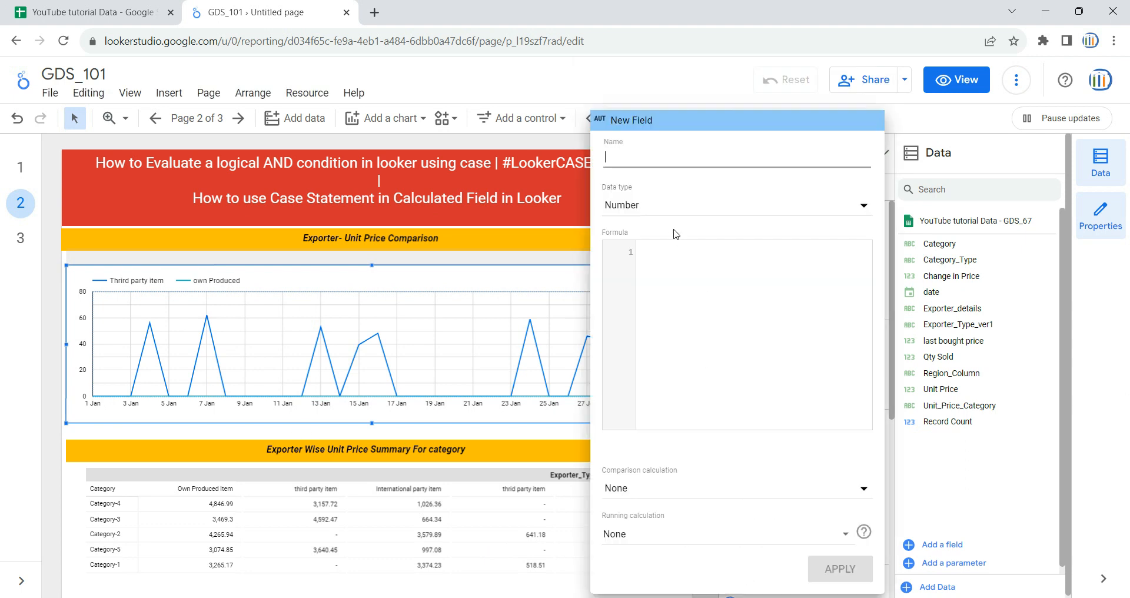
pyautogui.click(636, 162)
pyautogui.write('Internation')
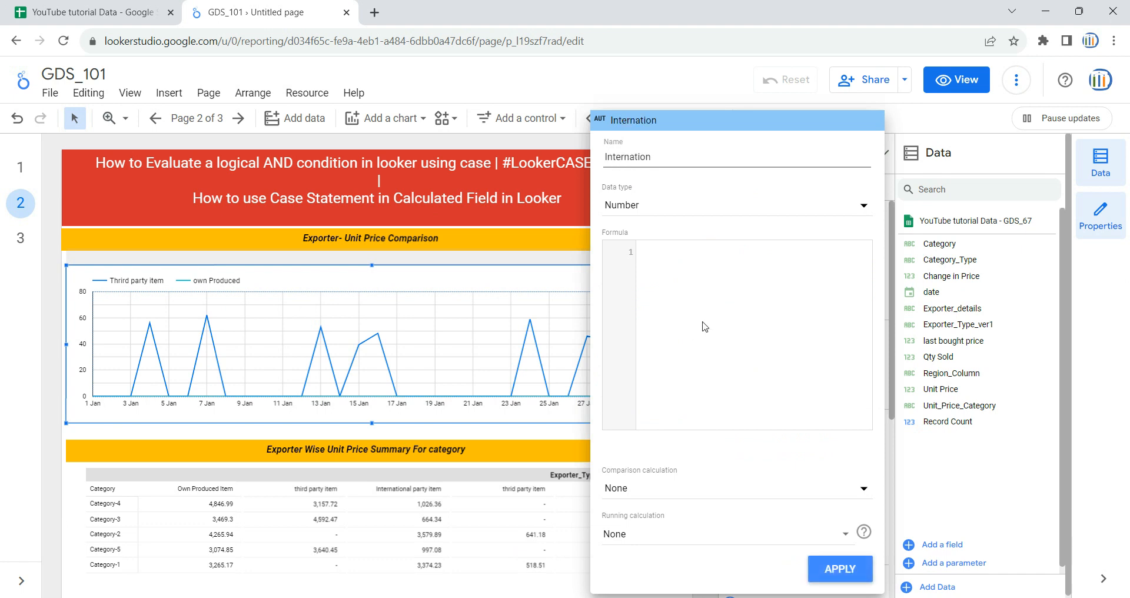
pyautogui.click(721, 263)
pyautogui.hotkey('ctrl', 'v')
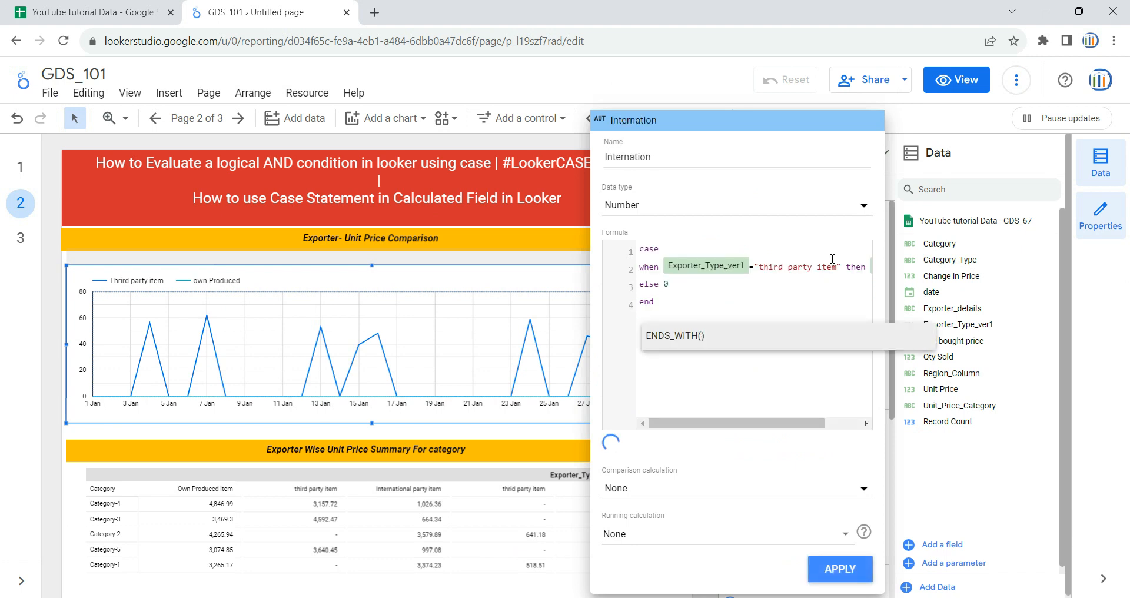
# Step: Change the formula's condition value to "International party item" and apply the Internation field to the chart
pyautogui.click(759, 270)
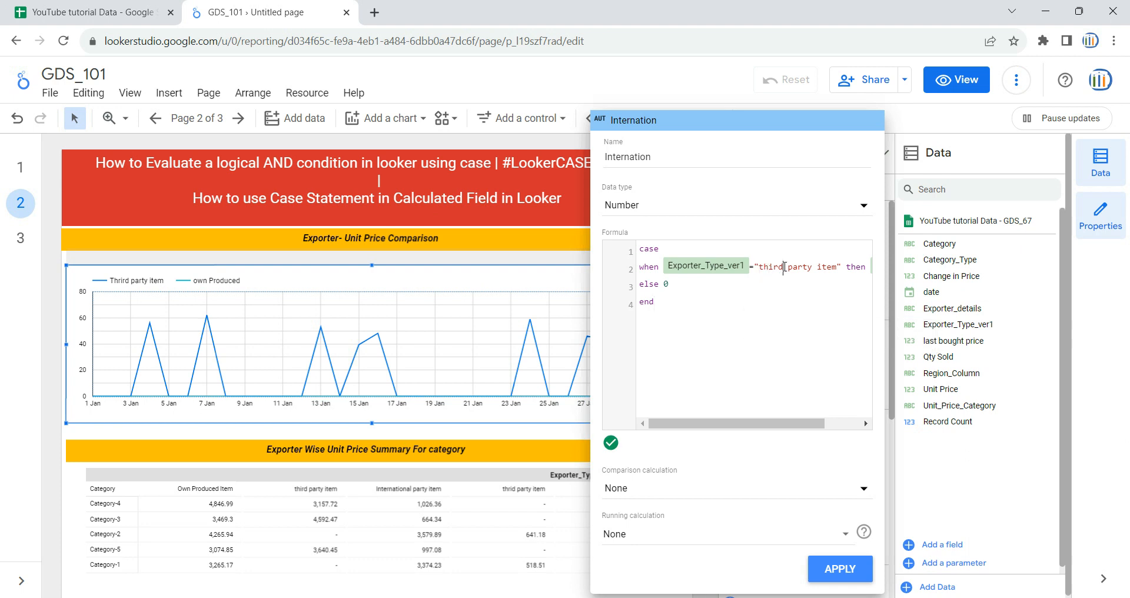
pyautogui.press('BackSpace')
pyautogui.press('BackSpace')
pyautogui.press('BackSpace')
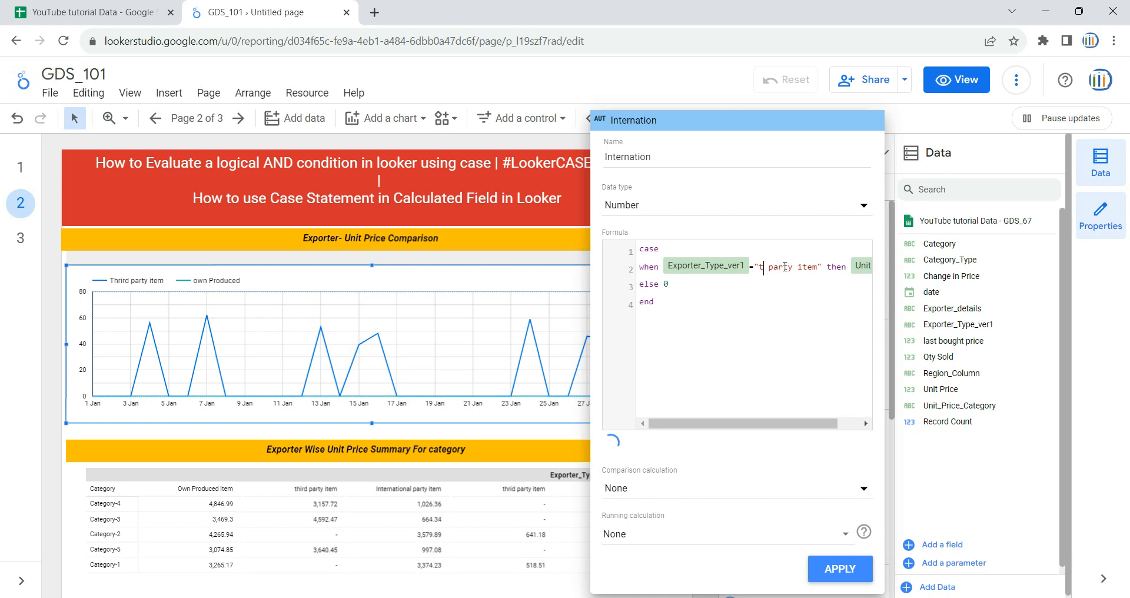
pyautogui.write('Interna')
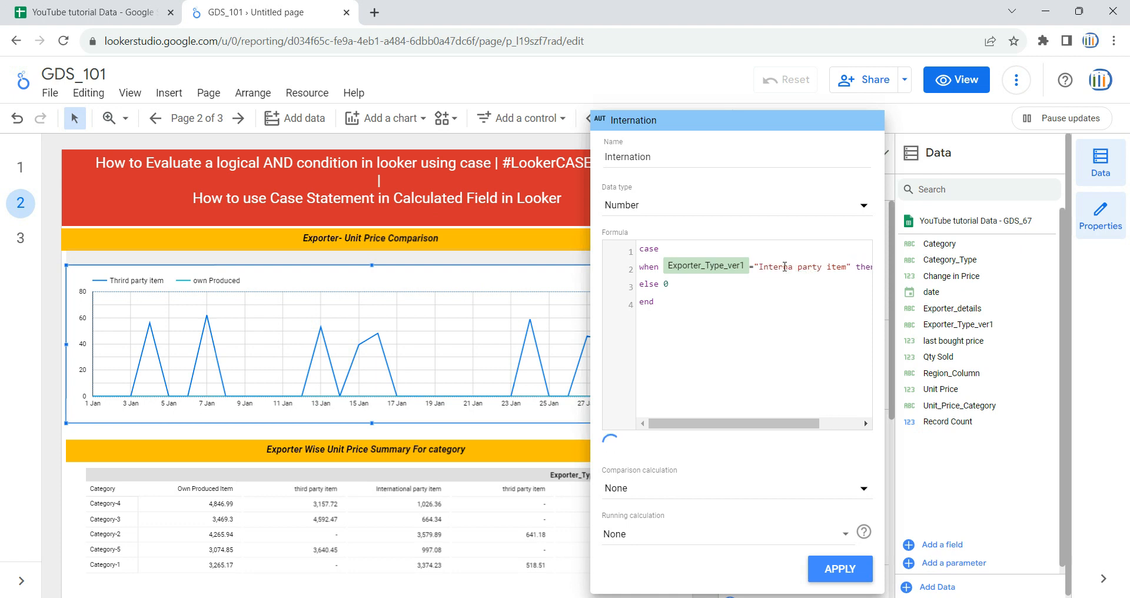
pyautogui.write('tional')
pyautogui.click(847, 569)
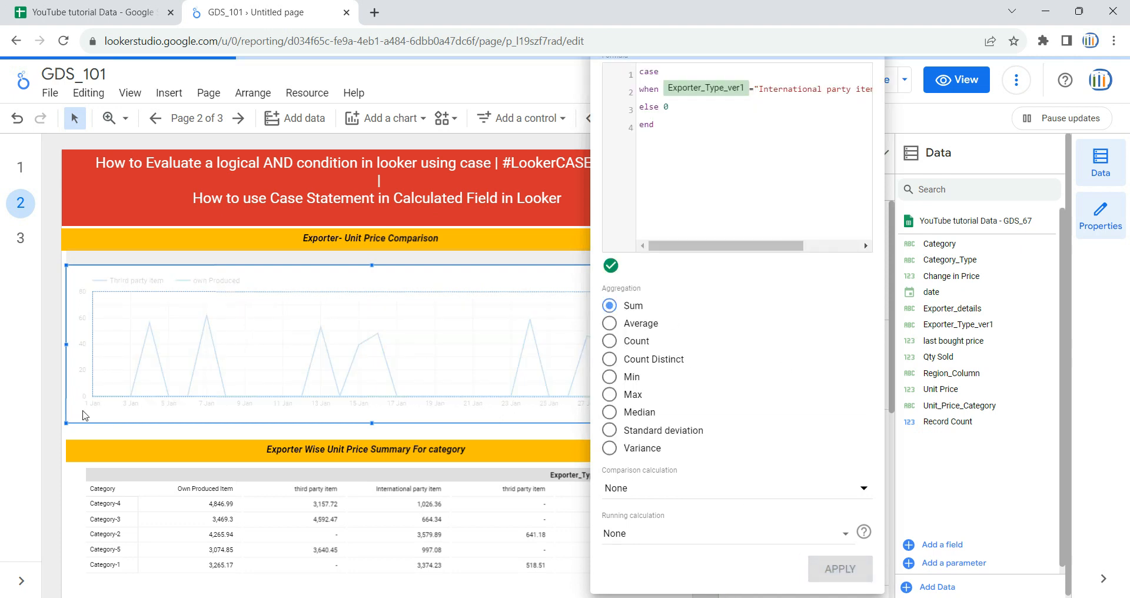
# Step: Compare with the chart on page 1, then return to page 2 and select the Exporter-Unit Price Comparison chart
pyautogui.click(55, 380)
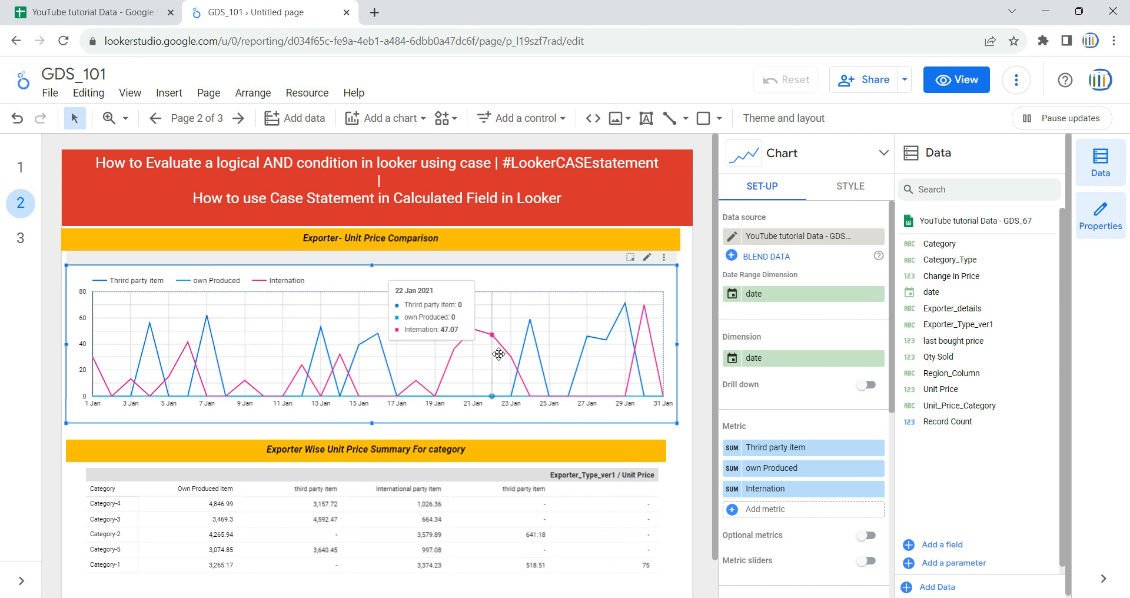
pyautogui.click(21, 169)
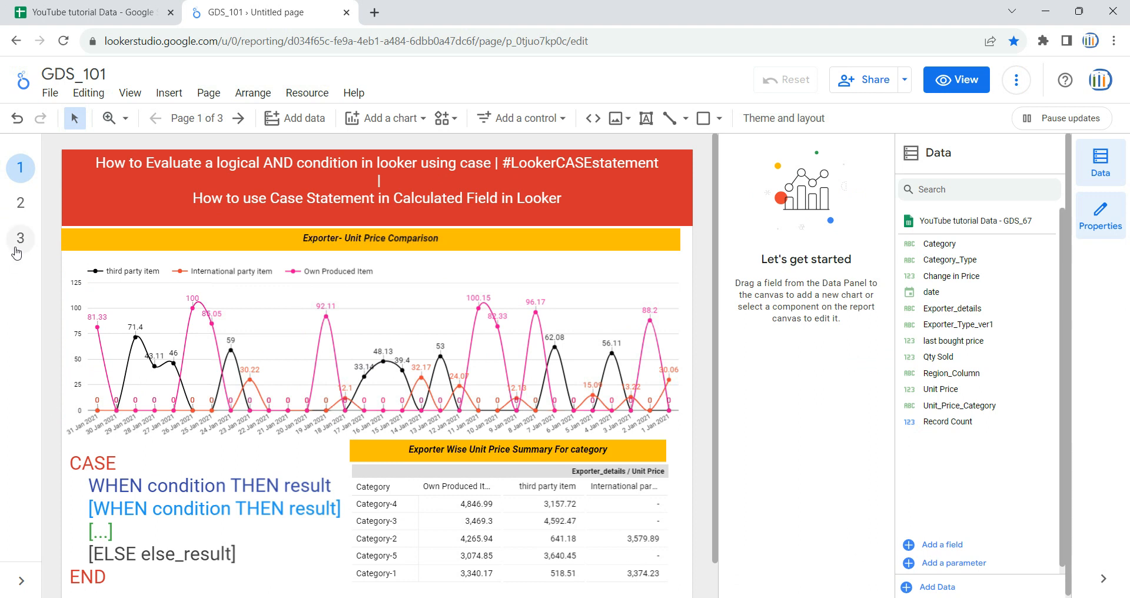
pyautogui.click(21, 204)
pyautogui.click(496, 288)
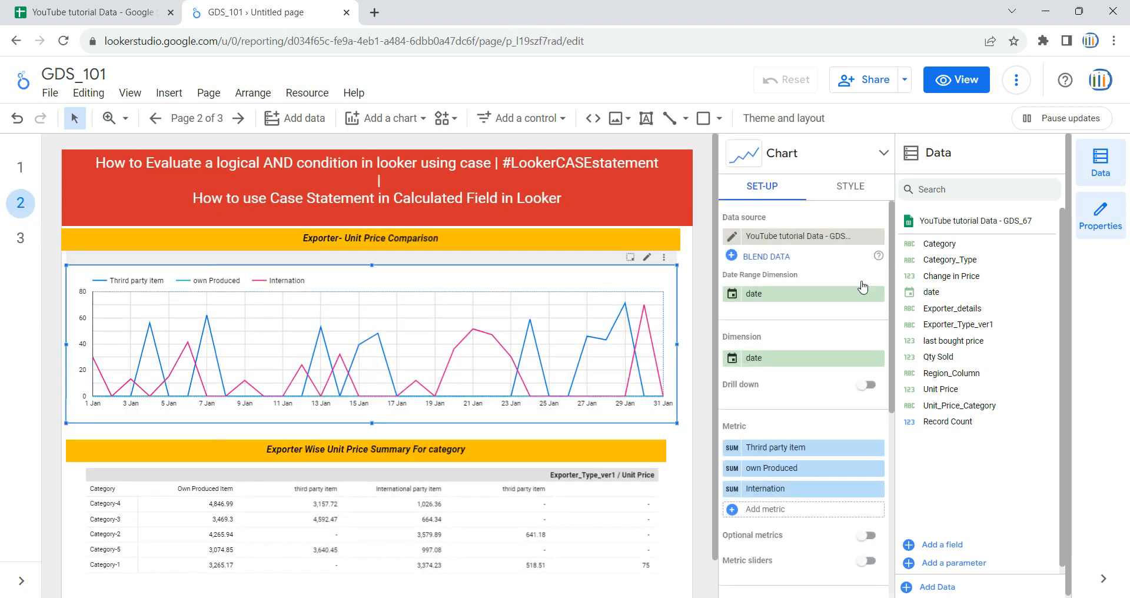
# Step: Turn on data labels for the Third party item series in the chart's style settings
pyautogui.click(851, 186)
pyautogui.click(769, 437)
pyautogui.scroll(-4, 801, 439)
pyautogui.scroll(4, 771, 377)
pyautogui.scroll(-3, 824, 436)
pyautogui.scroll(3, 845, 476)
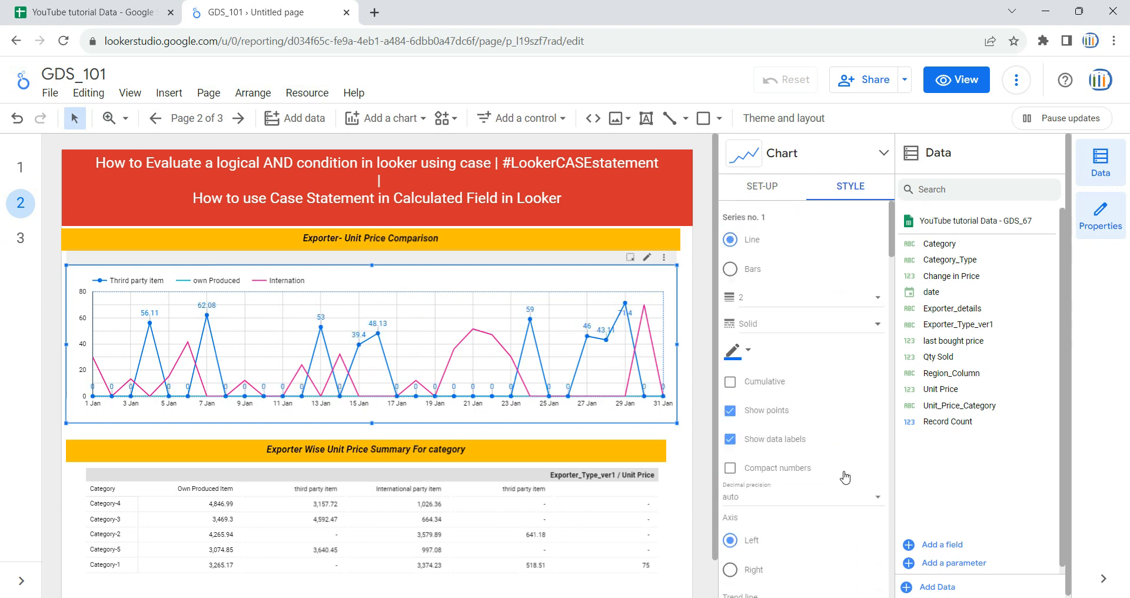
pyautogui.scroll(-6, 780, 393)
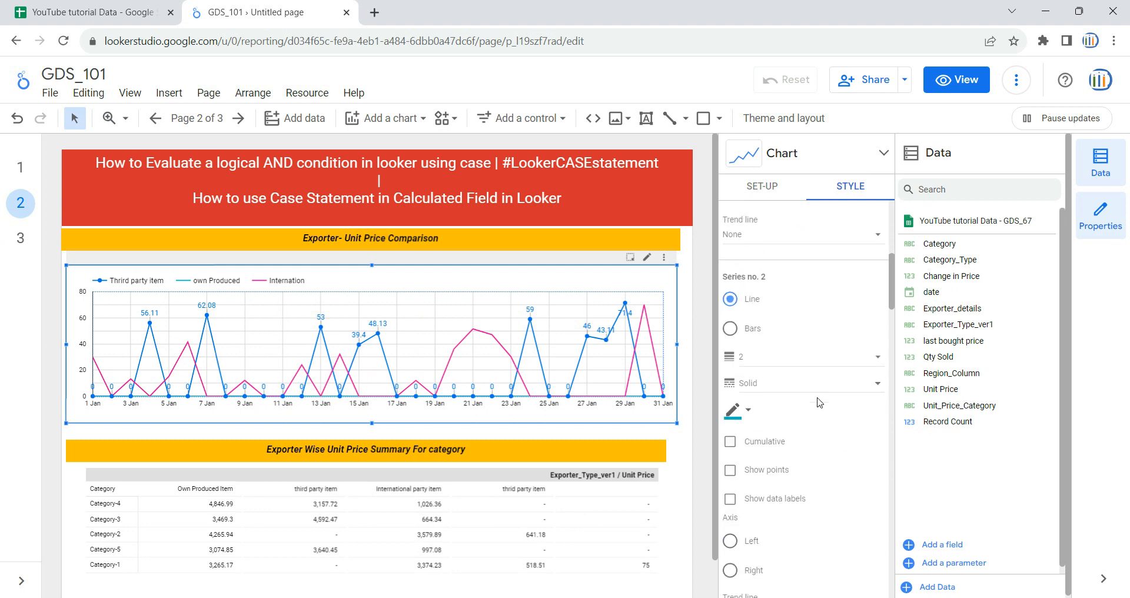
# Step: Set the own Produced series colour to black and turn on its points and data labels
pyautogui.click(730, 353)
pyautogui.click(783, 376)
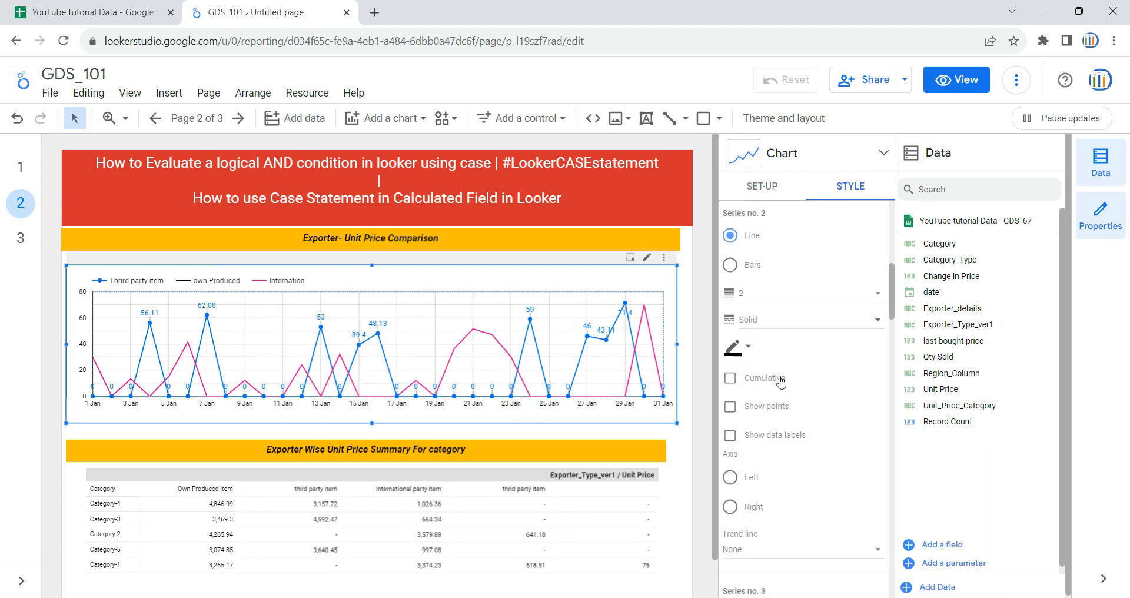
pyautogui.scroll(-1, 786, 400)
pyautogui.click(767, 332)
pyautogui.click(776, 361)
# Step: Turn on points and data labels for the Internation series
pyautogui.scroll(-5, 809, 465)
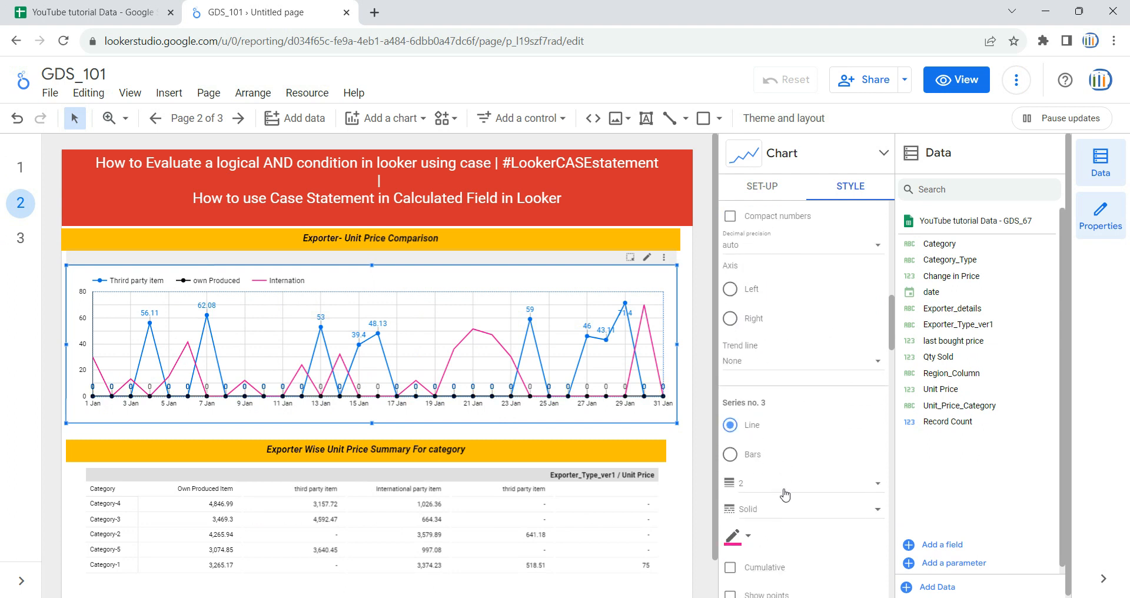
pyautogui.click(766, 475)
pyautogui.click(776, 504)
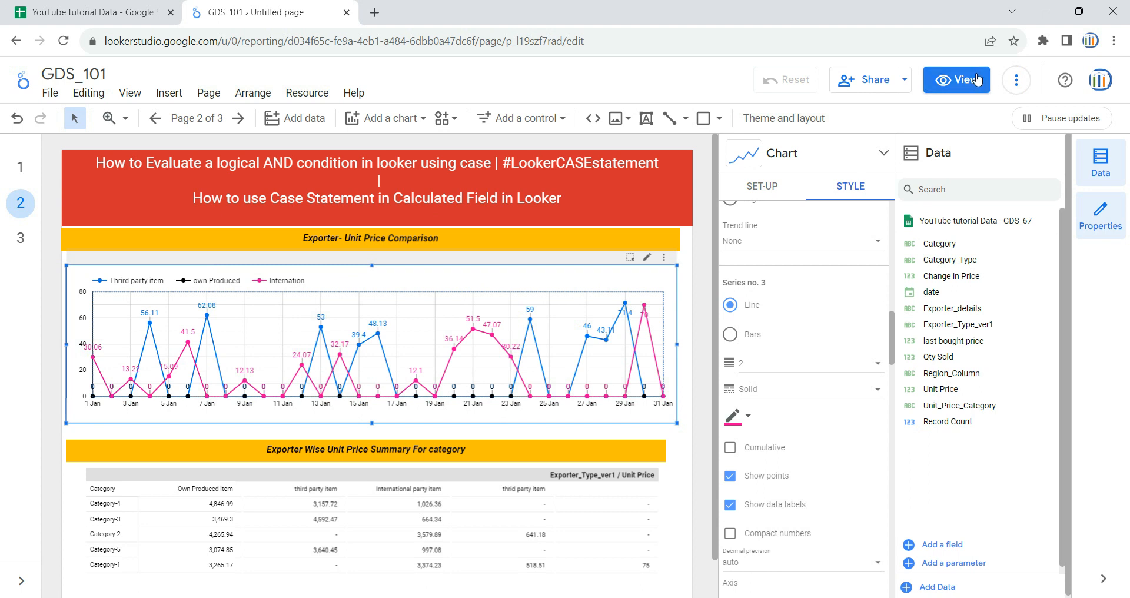
# Step: Switch to view mode and browse the finished charts on pages 2 and 1
pyautogui.click(957, 80)
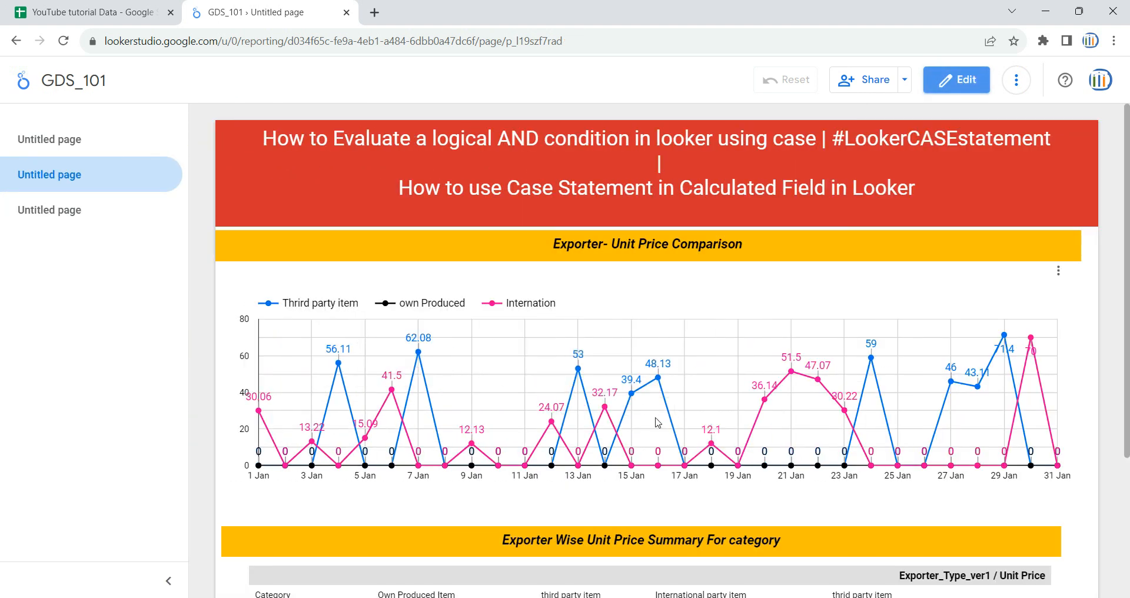
pyautogui.scroll(-3, 630, 412)
pyautogui.scroll(5, 537, 377)
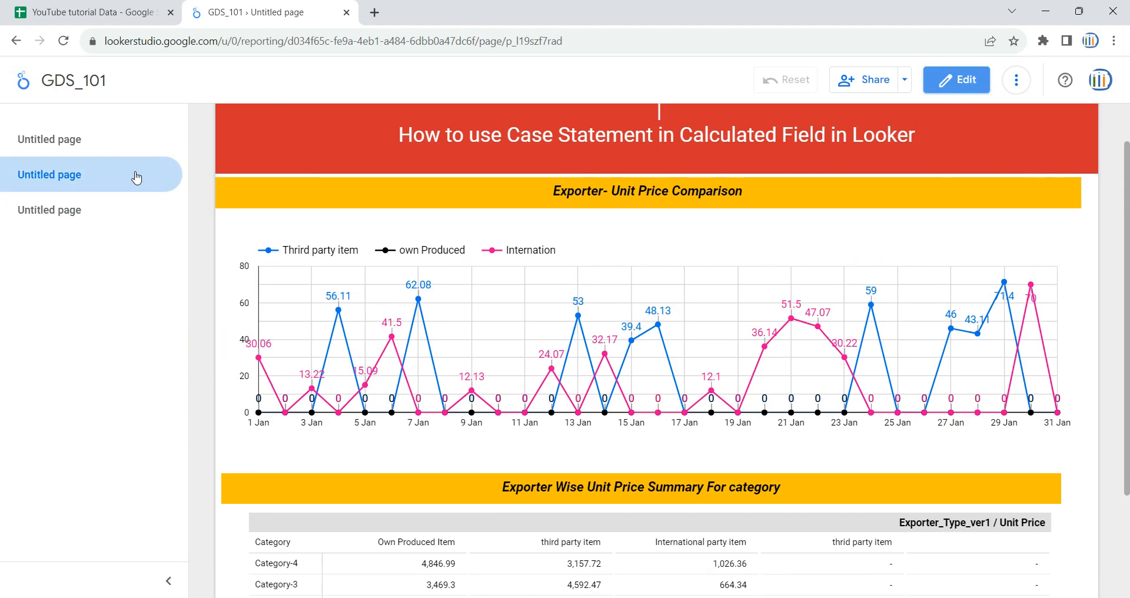
pyautogui.click(83, 142)
pyautogui.scroll(-2, 388, 434)
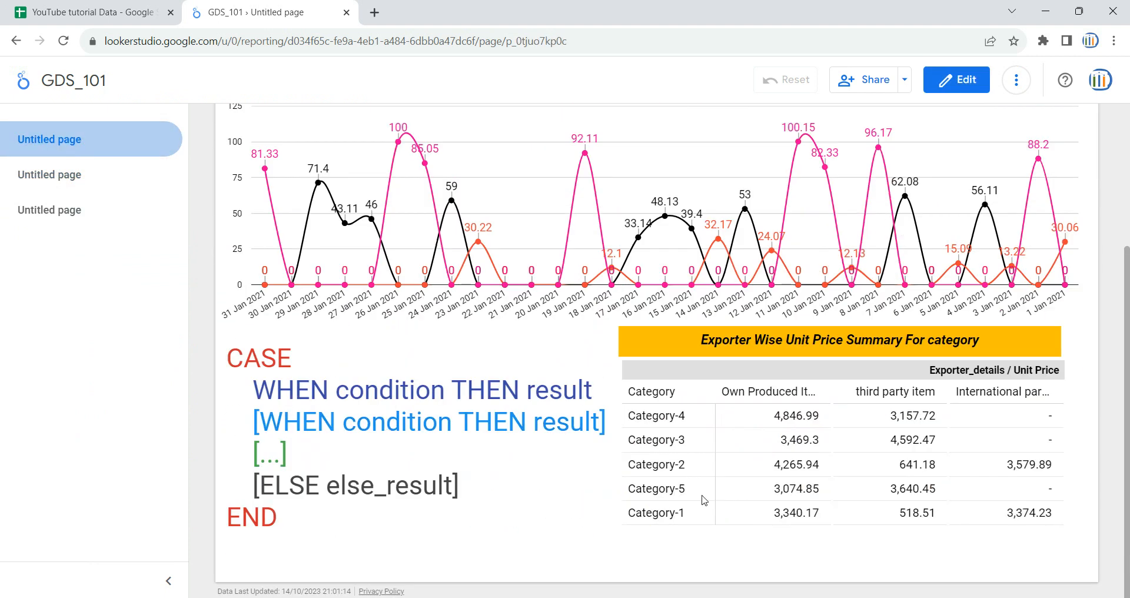
pyautogui.click(70, 174)
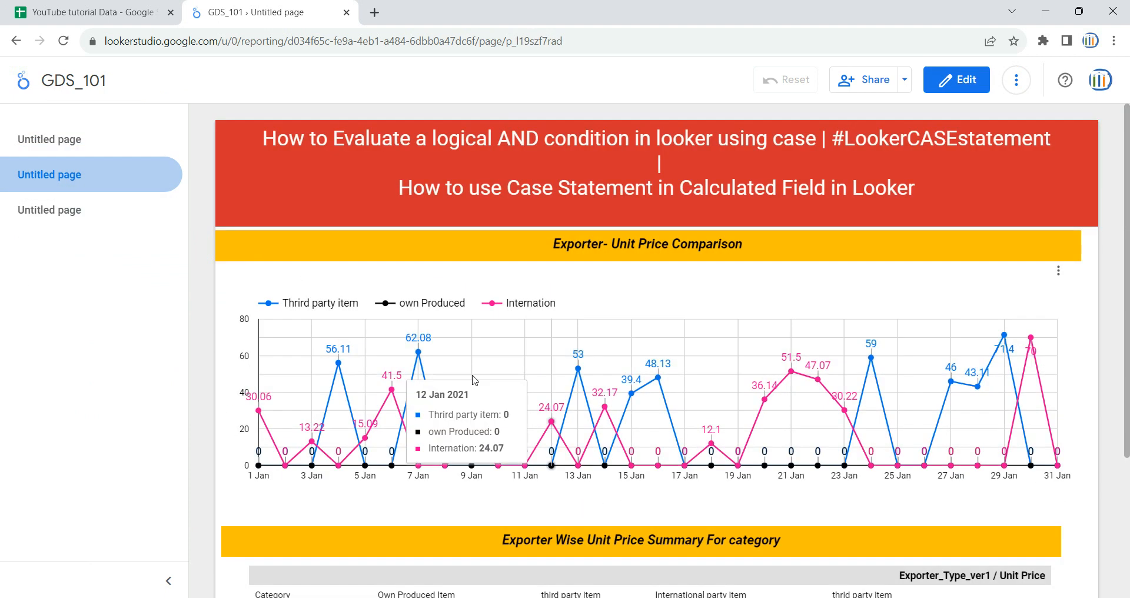